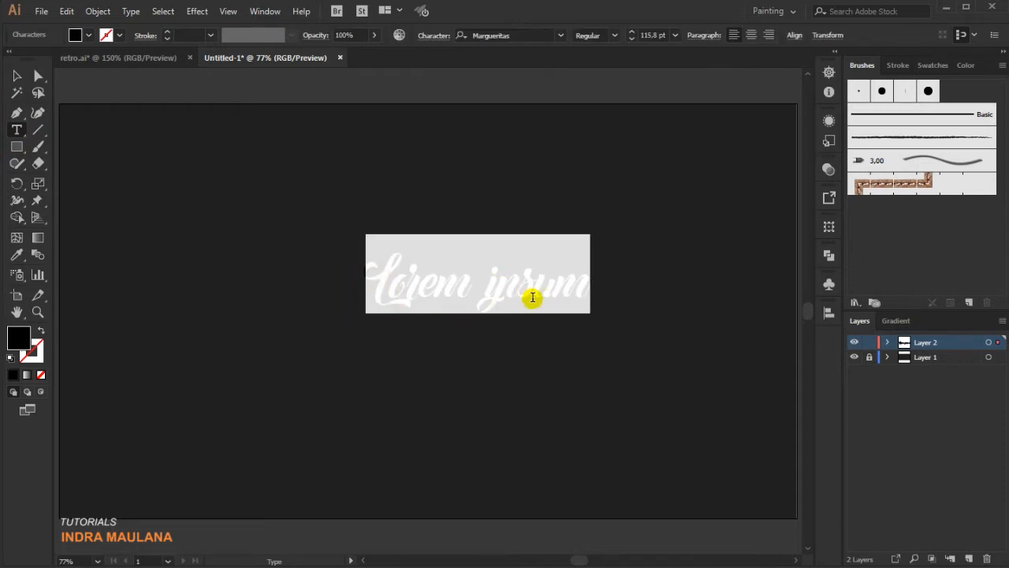
Step: Enter the text "Coffee" and fill it with white
{"action": "type", "text": "Coffee"}
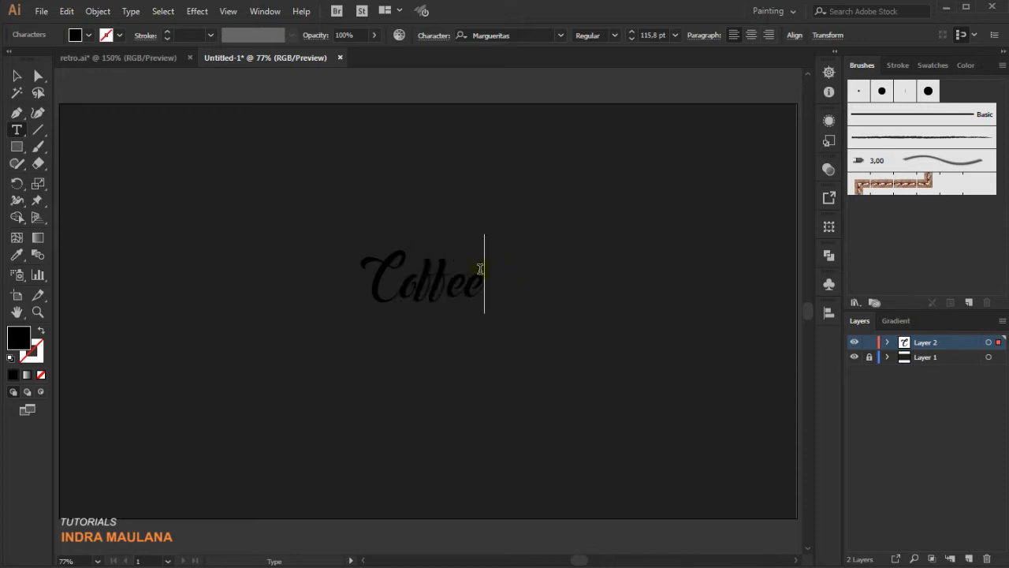
{"action": "left_click", "coordinate": [16, 75]}
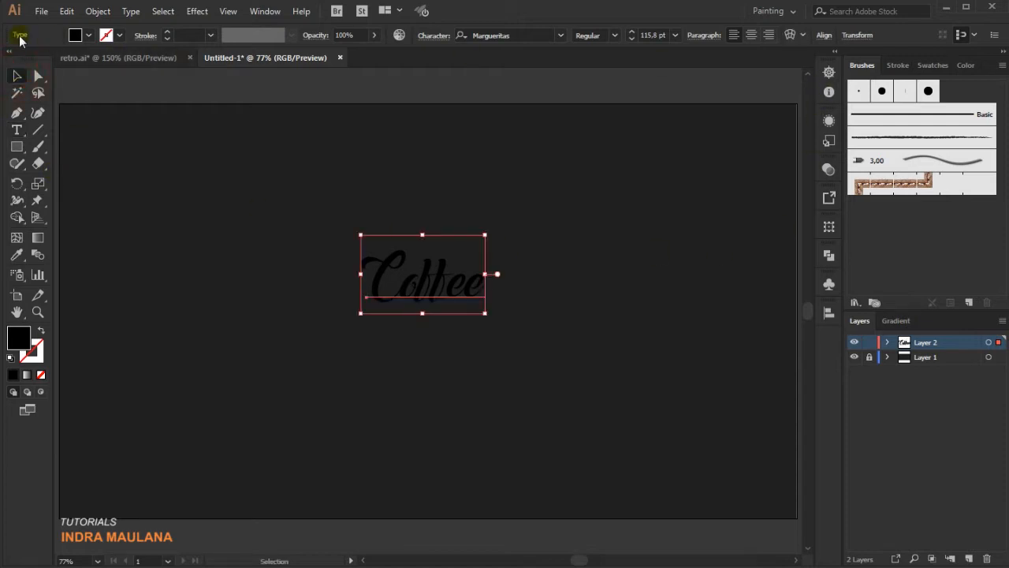
{"action": "left_click", "coordinate": [72, 35]}
{"action": "left_click", "coordinate": [27, 62]}
{"action": "left_click", "coordinate": [184, 214]}
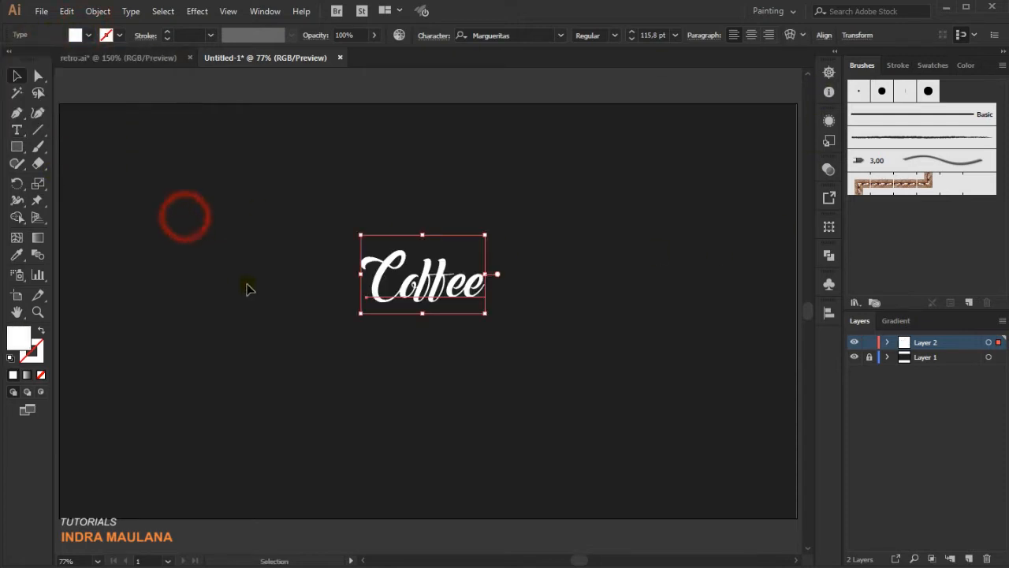
Step: Centre the Coffee text horizontally and vertically relative to the artboard
{"action": "left_click", "coordinate": [824, 36]}
{"action": "left_click", "coordinate": [812, 154]}
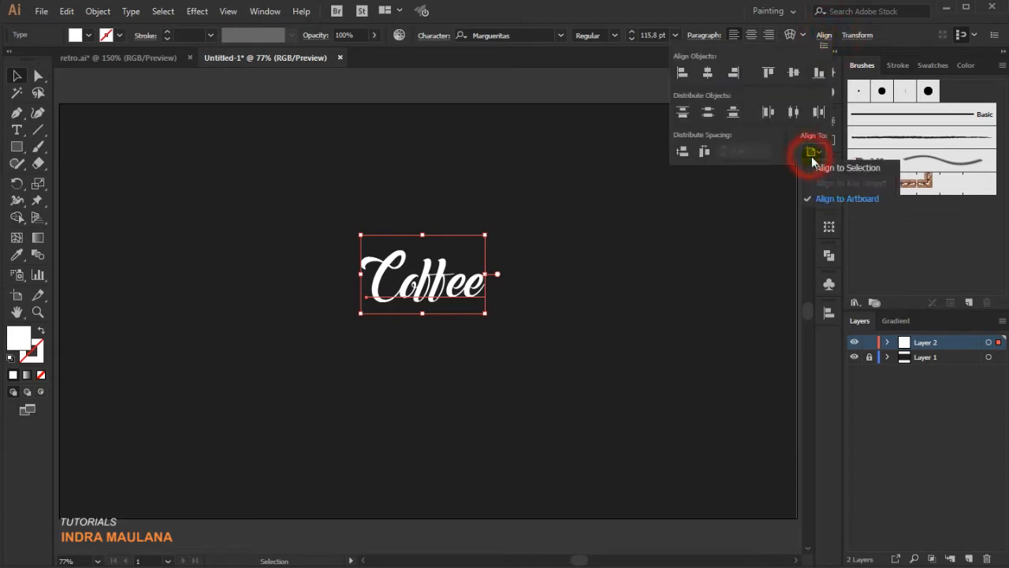
{"action": "left_click", "coordinate": [830, 202]}
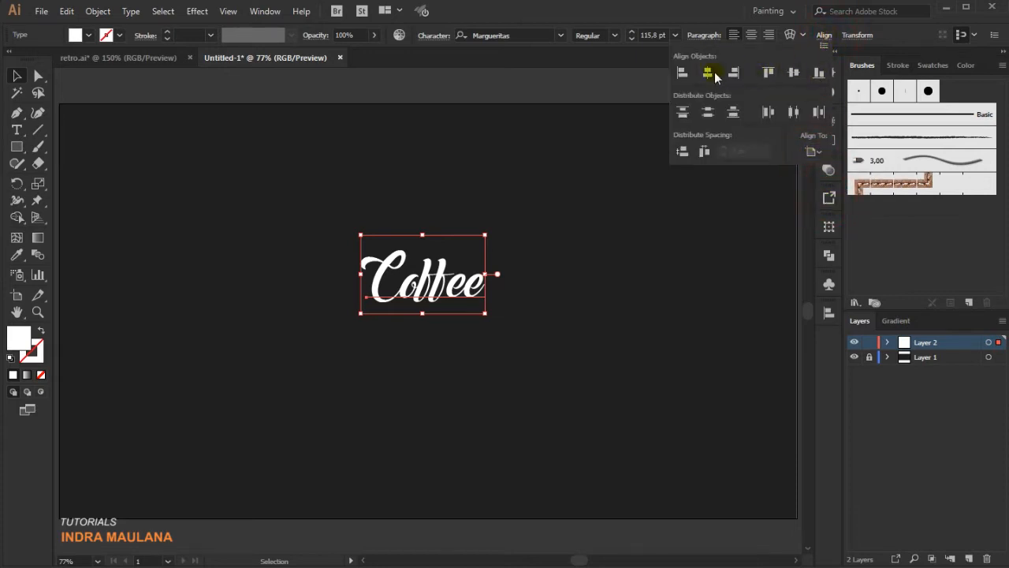
{"action": "left_click", "coordinate": [708, 73]}
{"action": "left_click", "coordinate": [793, 73]}
{"action": "left_click", "coordinate": [623, 301]}
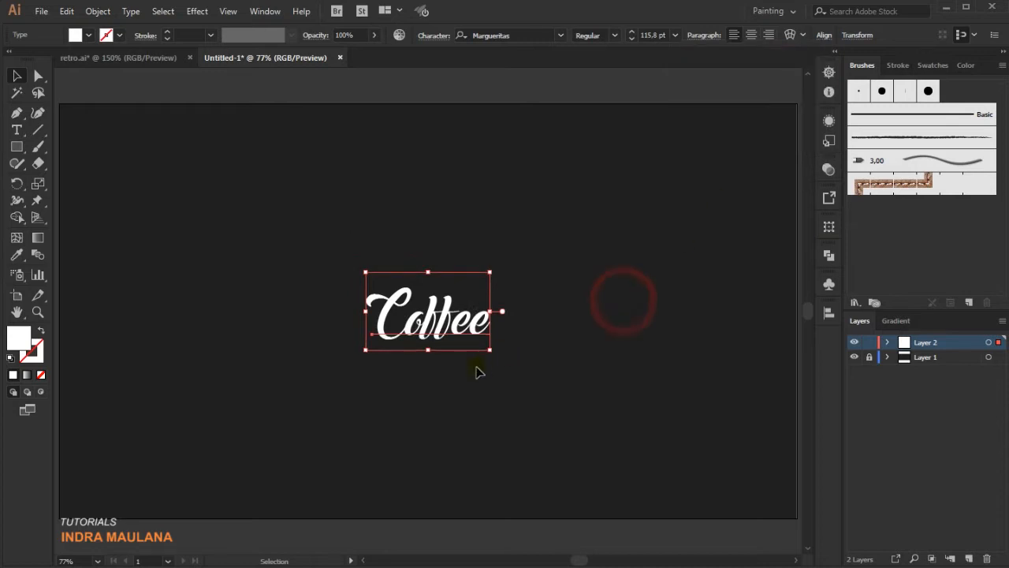
Step: Scale the Coffee text up proportionally around its centre to about 199 pt
{"action": "left_click_drag", "start_coordinate": [489, 351], "coordinate": [544, 383]}
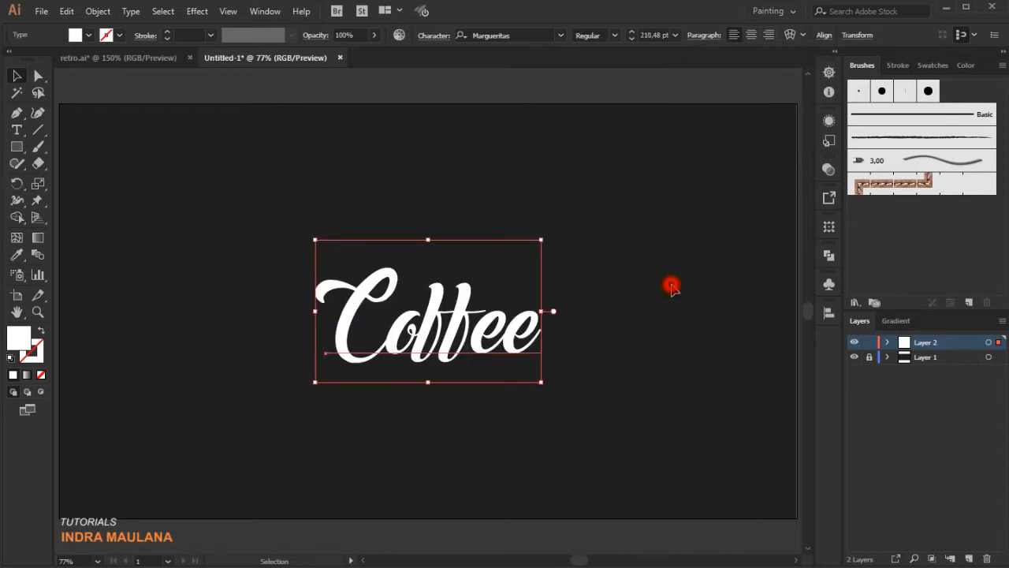
{"action": "left_click", "coordinate": [670, 286]}
{"action": "scroll", "coordinate": [671, 289], "scroll_direction": "down", "scroll_amount": 1}
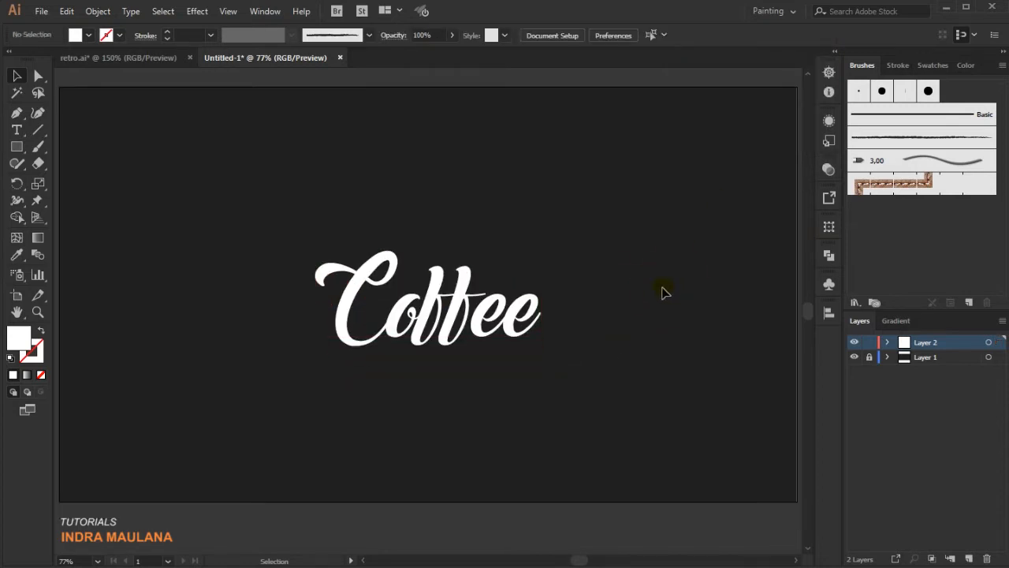
{"action": "scroll", "coordinate": [662, 292], "scroll_direction": "up", "scroll_amount": 2}
{"action": "left_click", "coordinate": [520, 363]}
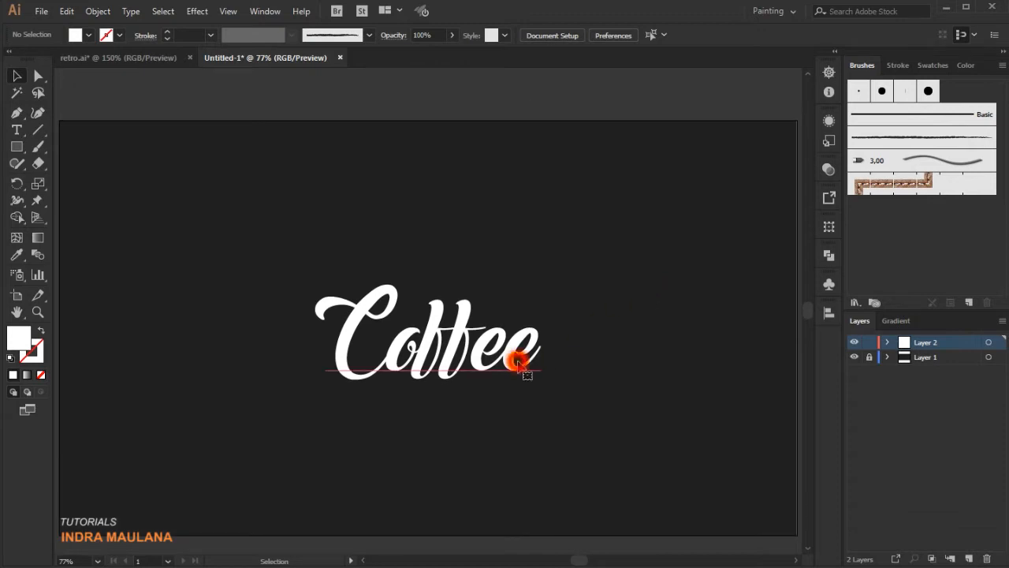
{"action": "left_click_drag", "start_coordinate": [537, 399], "coordinate": [535, 395]}
{"action": "left_click", "coordinate": [620, 241]}
{"action": "left_click", "coordinate": [432, 315]}
{"action": "left_click", "coordinate": [501, 33]}
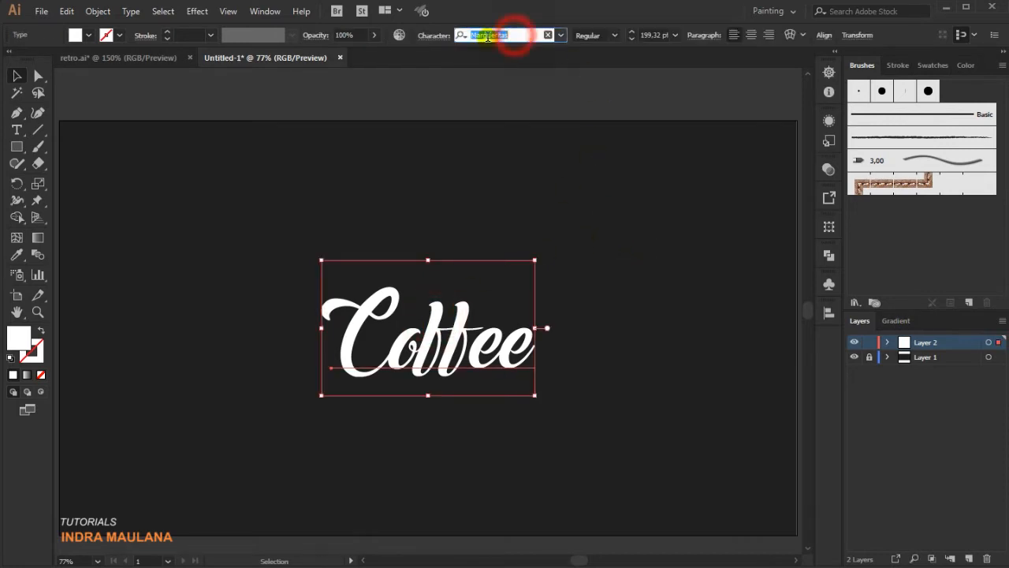
{"action": "left_click", "coordinate": [511, 225]}
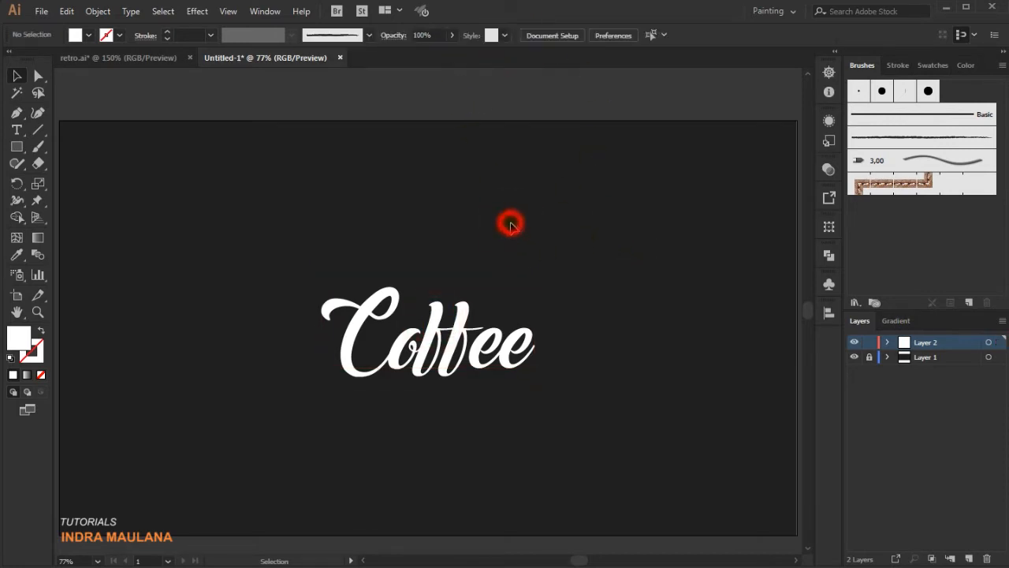
Step: Convert the Coffee text to outlines and deselect it
{"action": "left_click", "coordinate": [465, 327]}
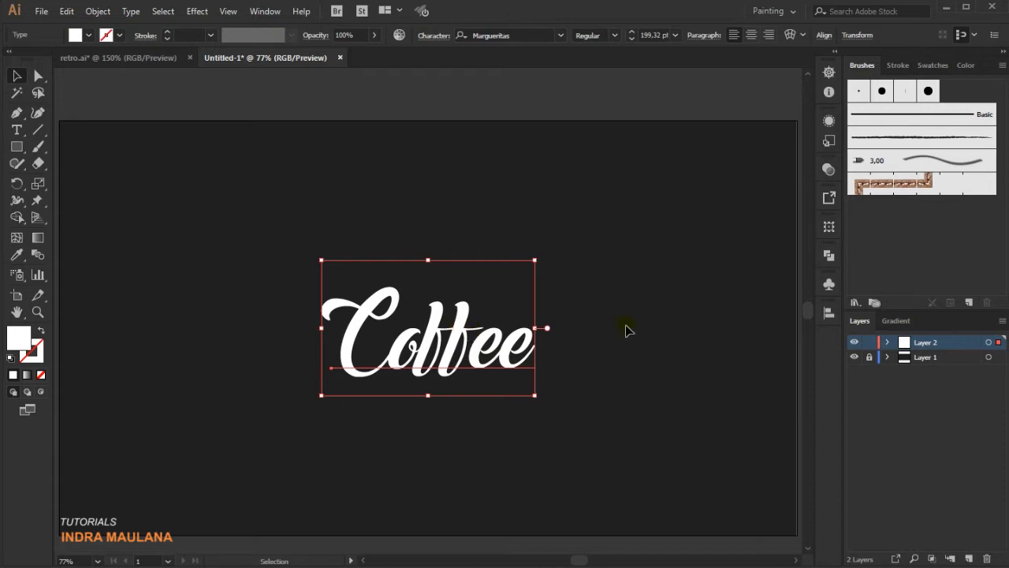
{"action": "left_click", "coordinate": [128, 11]}
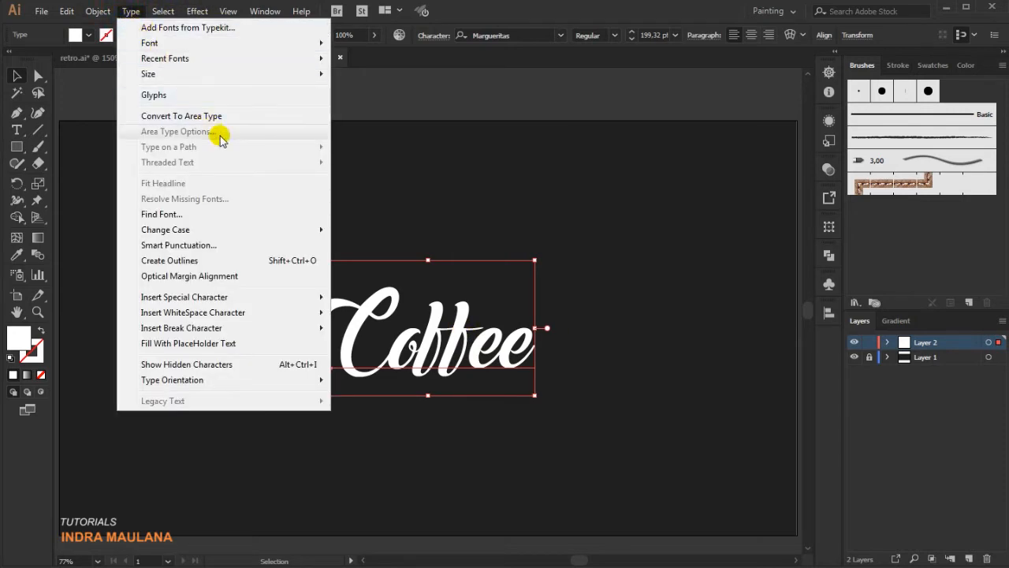
{"action": "mouse_move", "coordinate": [279, 229]}
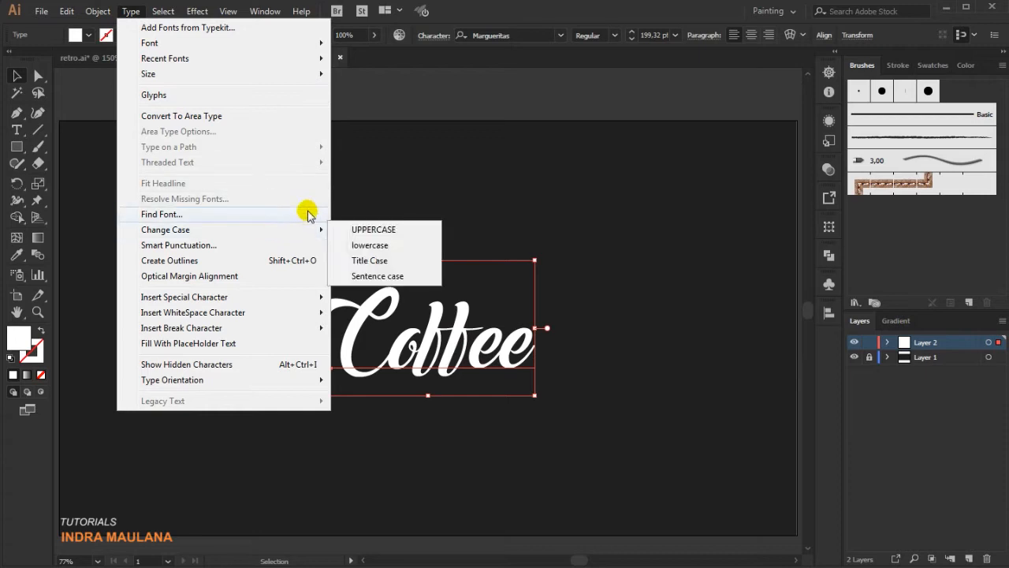
{"action": "left_click", "coordinate": [271, 260]}
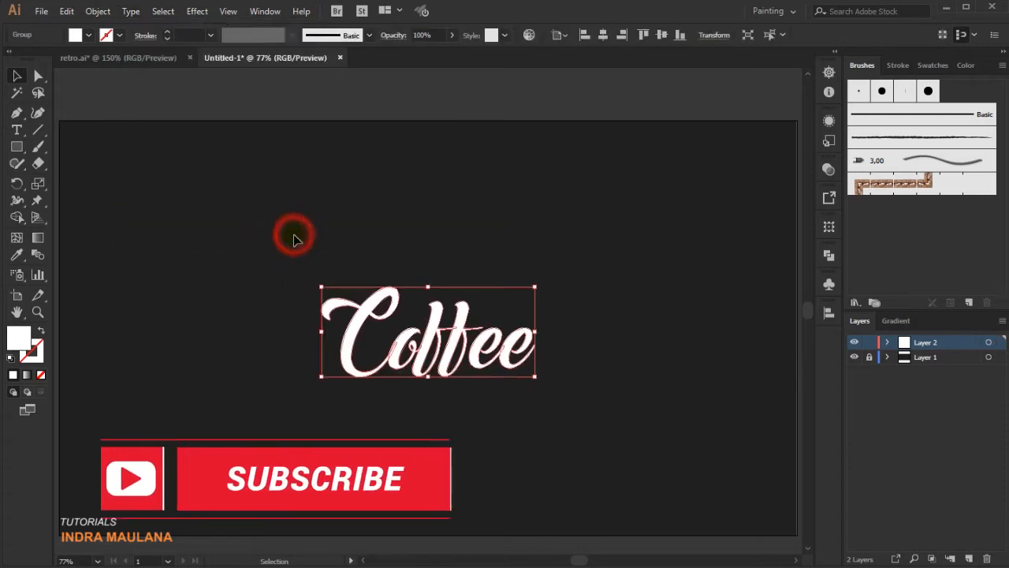
{"action": "left_click", "coordinate": [293, 237]}
Step: Start a swash with the Pen tool at the tail of the last e, curving it up, over and down beneath the letter
{"action": "left_click", "coordinate": [37, 312]}
{"action": "left_click_drag", "start_coordinate": [213, 255], "coordinate": [678, 480]}
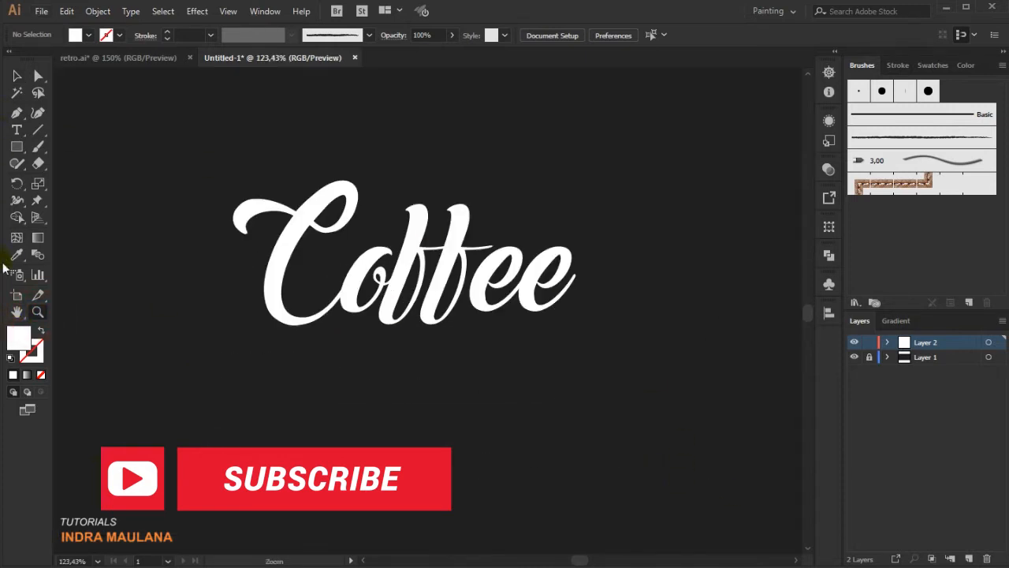
{"action": "left_click", "coordinate": [18, 112]}
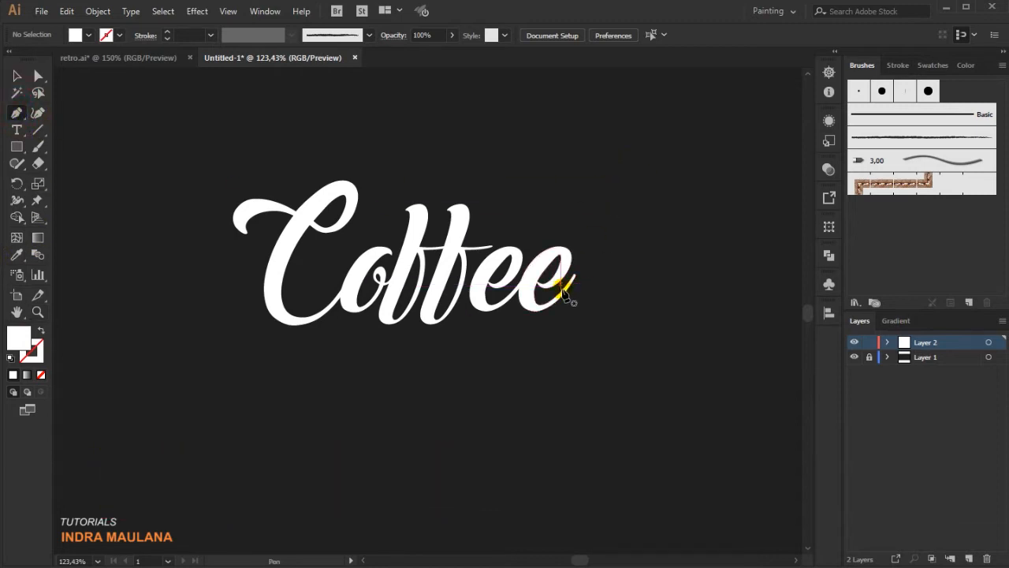
{"action": "left_click_drag", "start_coordinate": [568, 283], "coordinate": [603, 254]}
{"action": "key", "text": "ctrl+z"}
{"action": "scroll", "coordinate": [576, 284], "scroll_direction": "up", "scroll_amount": 1}
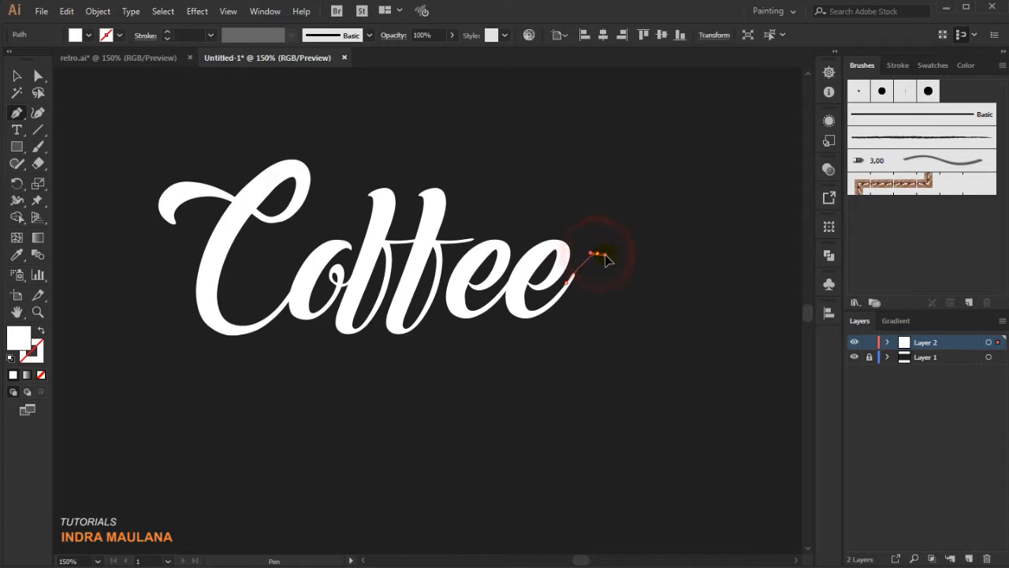
{"action": "left_click_drag", "start_coordinate": [573, 334], "coordinate": [485, 353]}
{"action": "key", "text": "ctrl+z"}
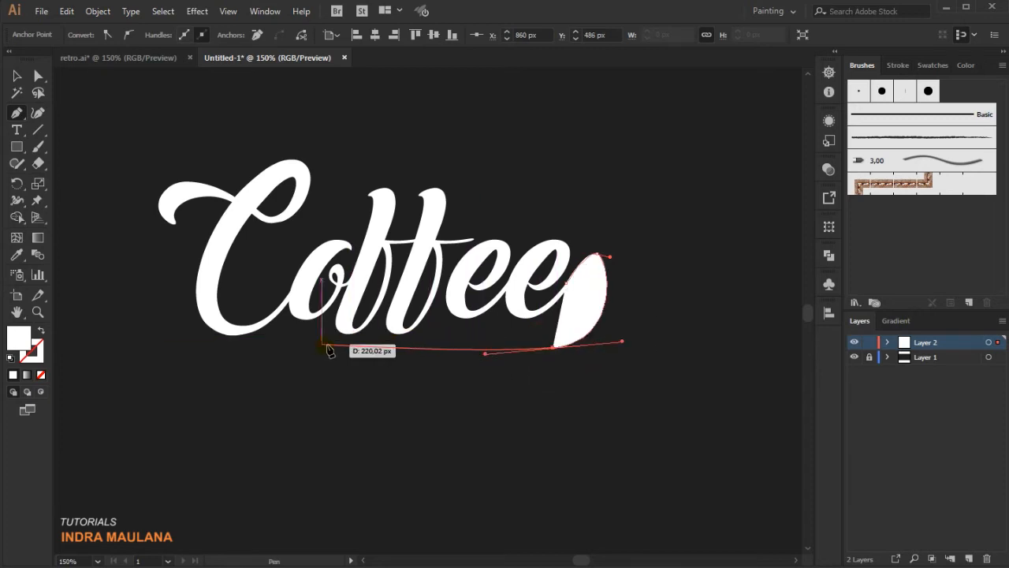
Step: Extend the swash path leftward under the word and finish it with a small curl below the double f
{"action": "left_click_drag", "start_coordinate": [348, 348], "coordinate": [290, 371]}
{"action": "key", "text": "ctrl+z"}
{"action": "left_click_drag", "start_coordinate": [367, 353], "coordinate": [404, 350]}
{"action": "left_click", "coordinate": [367, 353]}
{"action": "key", "text": "ctrl+z"}
{"action": "key", "text": "ctrl+z"}
{"action": "left_click_drag", "start_coordinate": [376, 380], "coordinate": [412, 353]}
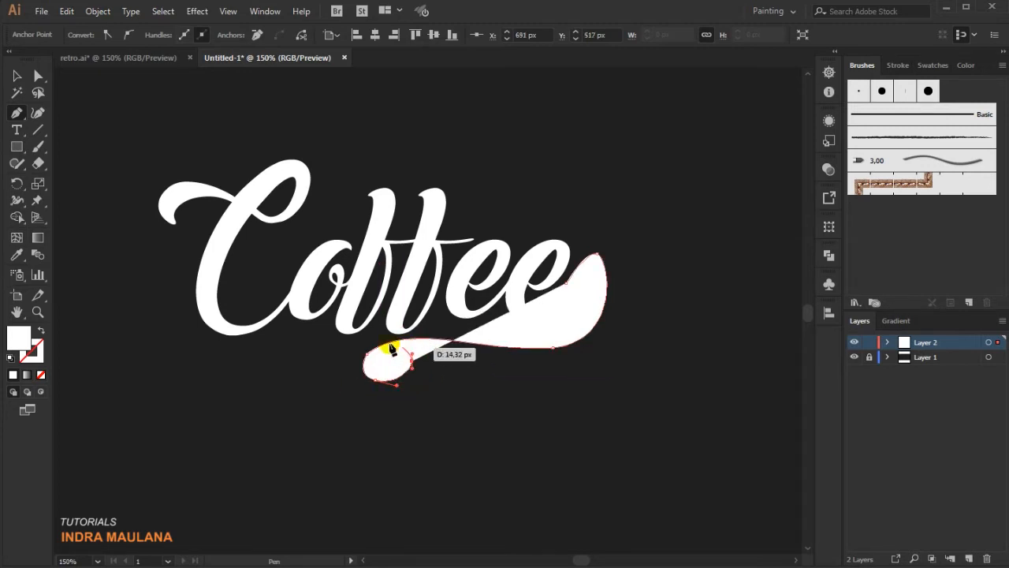
Step: Swap the swash path's fill and stroke to give it a white outline with no fill, and deselect it
{"action": "left_click", "coordinate": [40, 334]}
{"action": "left_click", "coordinate": [16, 76]}
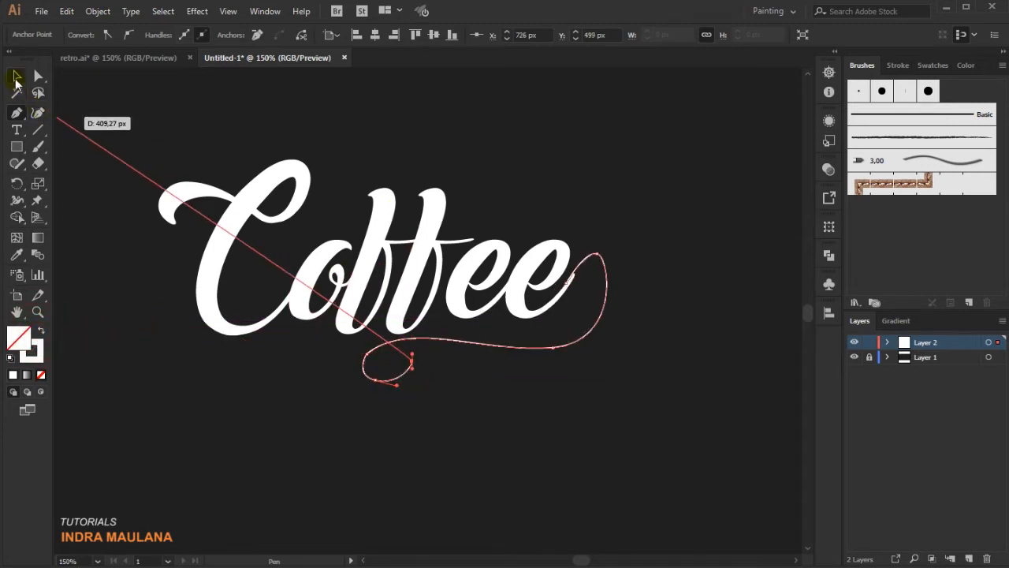
{"action": "left_click", "coordinate": [628, 385]}
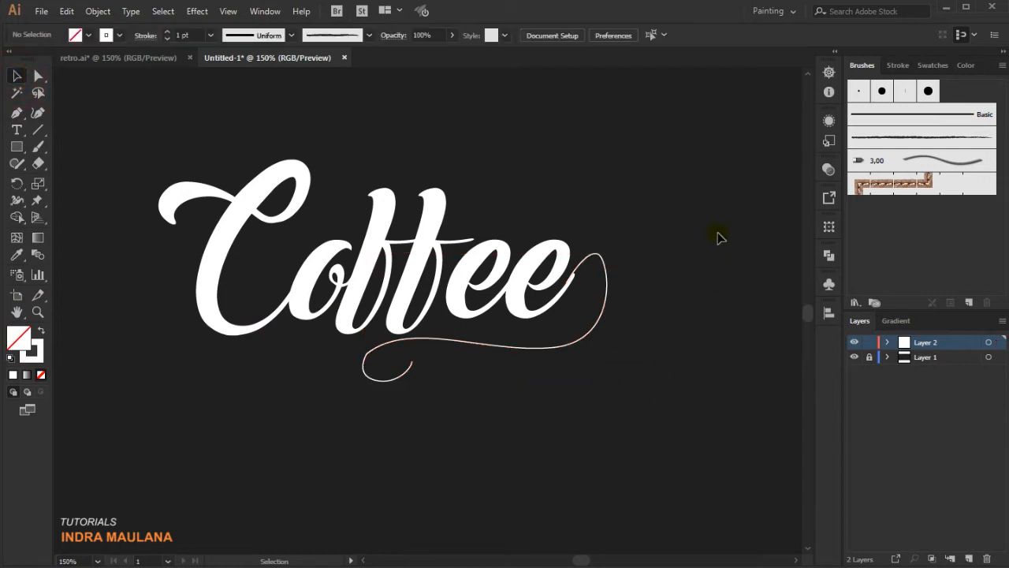
Step: Set the swash path's stroke weight to 11 pt with round caps
{"action": "left_click", "coordinate": [596, 328]}
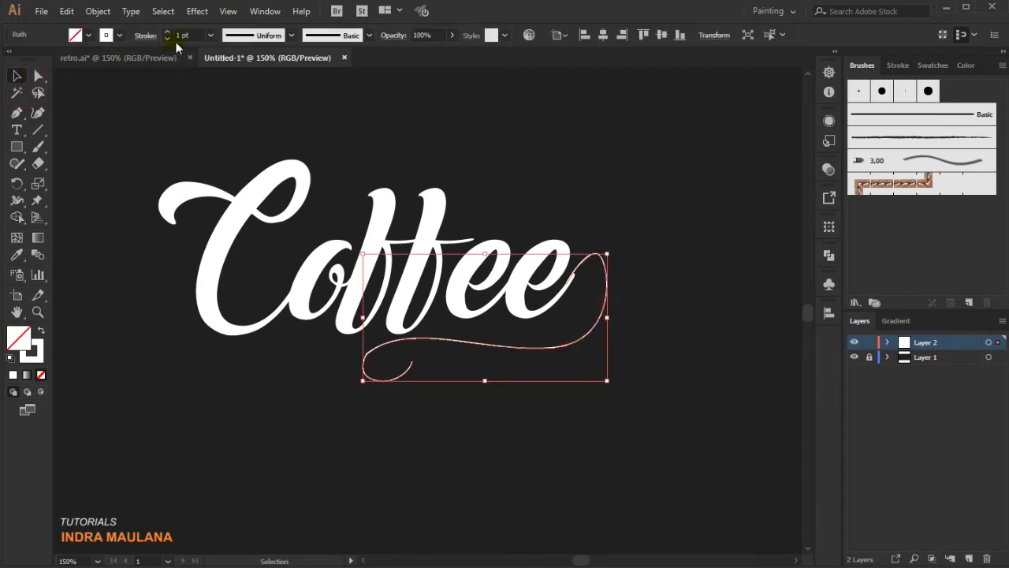
{"action": "left_click", "coordinate": [168, 32]}
{"action": "left_click", "coordinate": [167, 32]}
{"action": "left_click", "coordinate": [167, 32]}
{"action": "left_click", "coordinate": [167, 32]}
{"action": "left_click", "coordinate": [146, 36]}
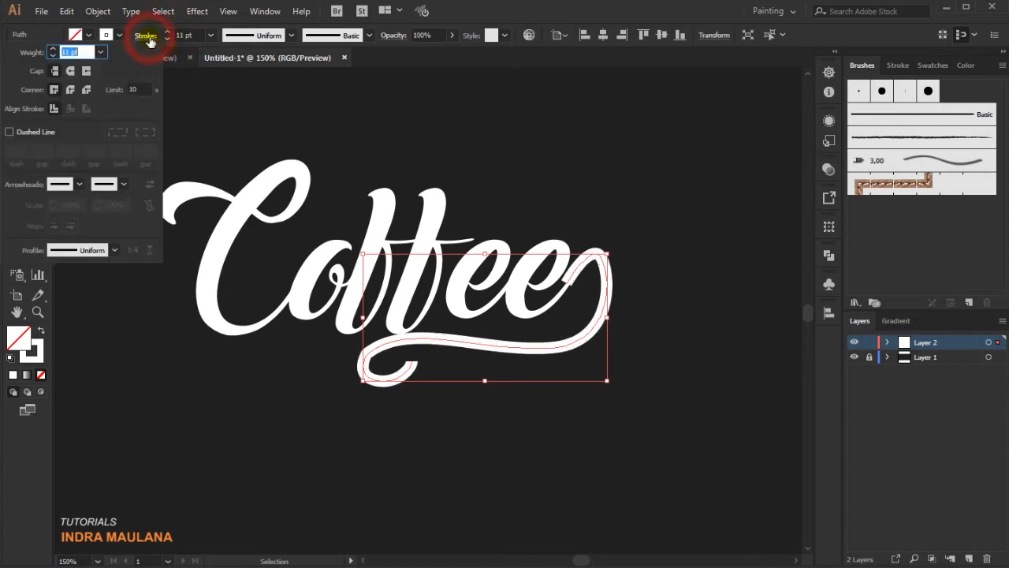
{"action": "left_click", "coordinate": [70, 71]}
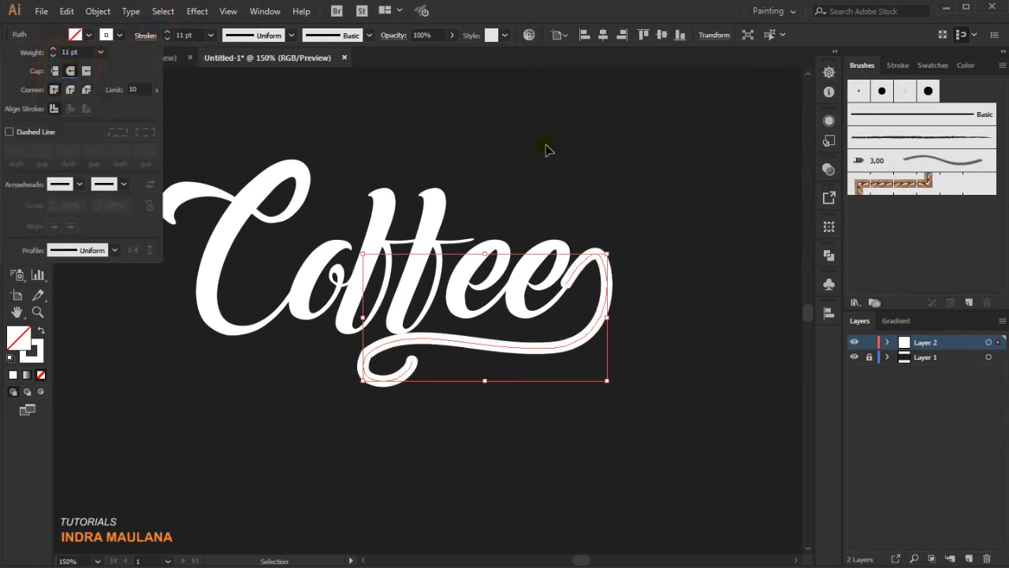
{"action": "left_click", "coordinate": [628, 147]}
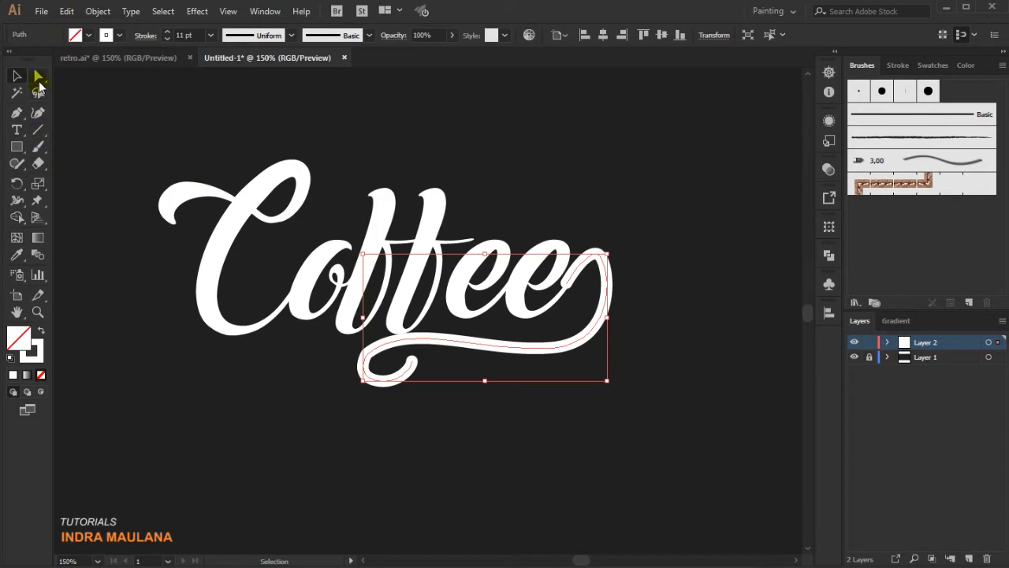
Step: Move the anchor points of the swash's end curl down about 10 px, away from the letters
{"action": "left_click", "coordinate": [38, 75]}
{"action": "left_click", "coordinate": [367, 355]}
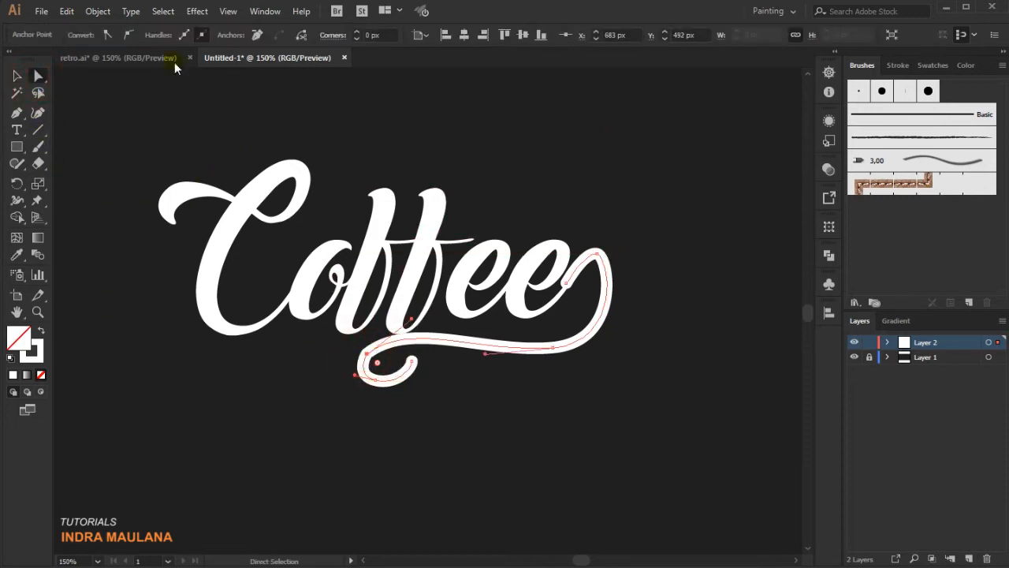
{"action": "left_click", "coordinate": [129, 37]}
{"action": "left_click", "coordinate": [356, 373]}
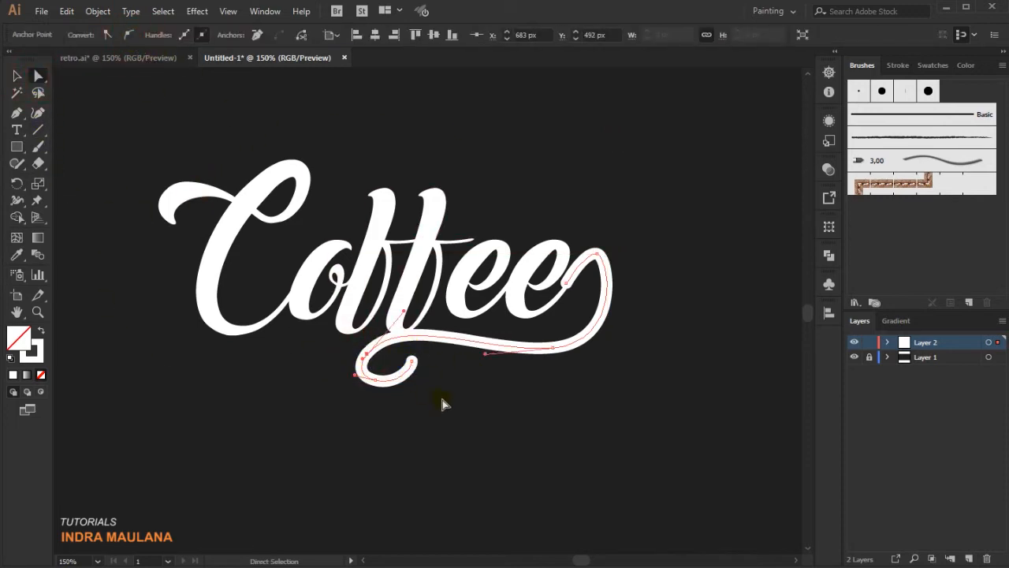
{"action": "left_click_drag", "start_coordinate": [432, 403], "coordinate": [351, 354]}
{"action": "left_click_drag", "start_coordinate": [415, 369], "coordinate": [417, 373]}
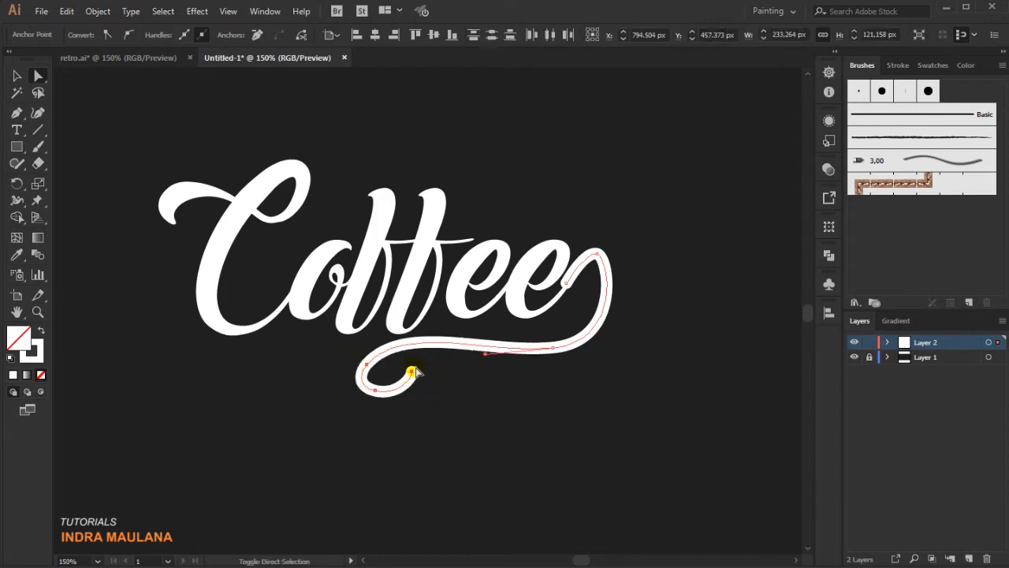
{"action": "left_click", "coordinate": [498, 393]}
Step: Reshape the left bend of the swash's curl by adjusting its anchor point and direction handles
{"action": "left_click", "coordinate": [362, 380]}
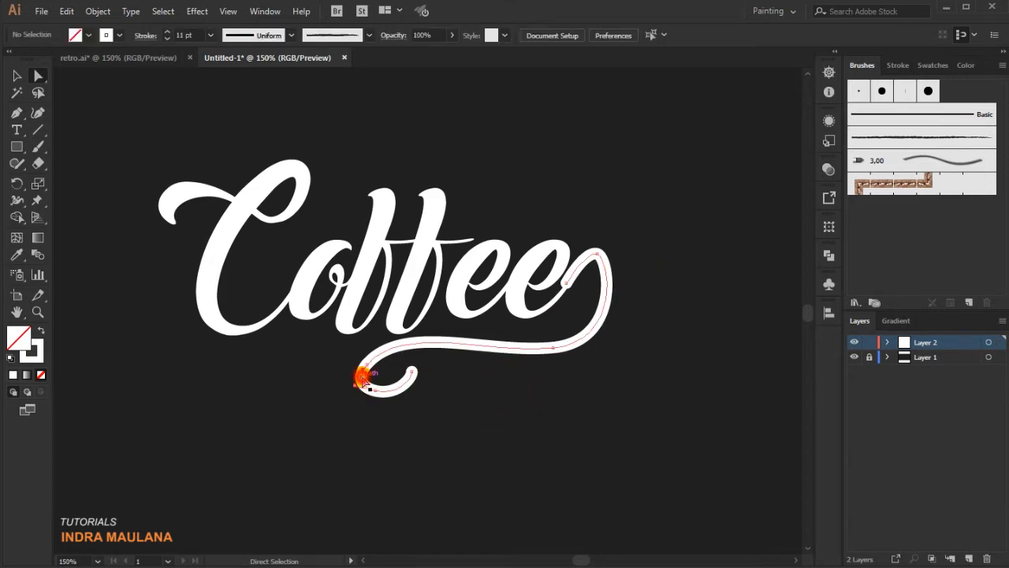
{"action": "left_click", "coordinate": [361, 368]}
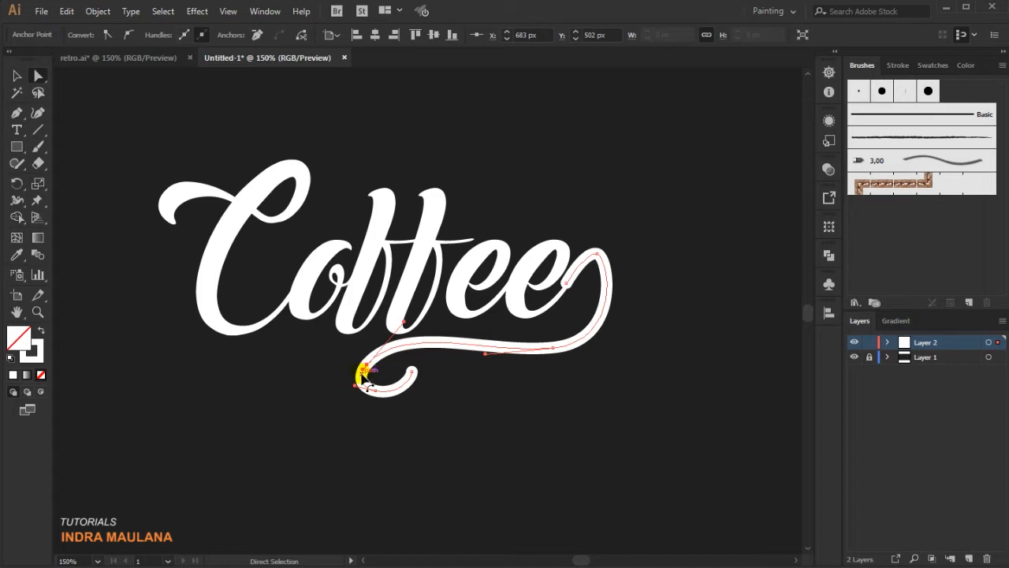
{"action": "left_click_drag", "start_coordinate": [361, 373], "coordinate": [374, 392]}
{"action": "left_click", "coordinate": [354, 384]}
{"action": "left_click", "coordinate": [337, 441]}
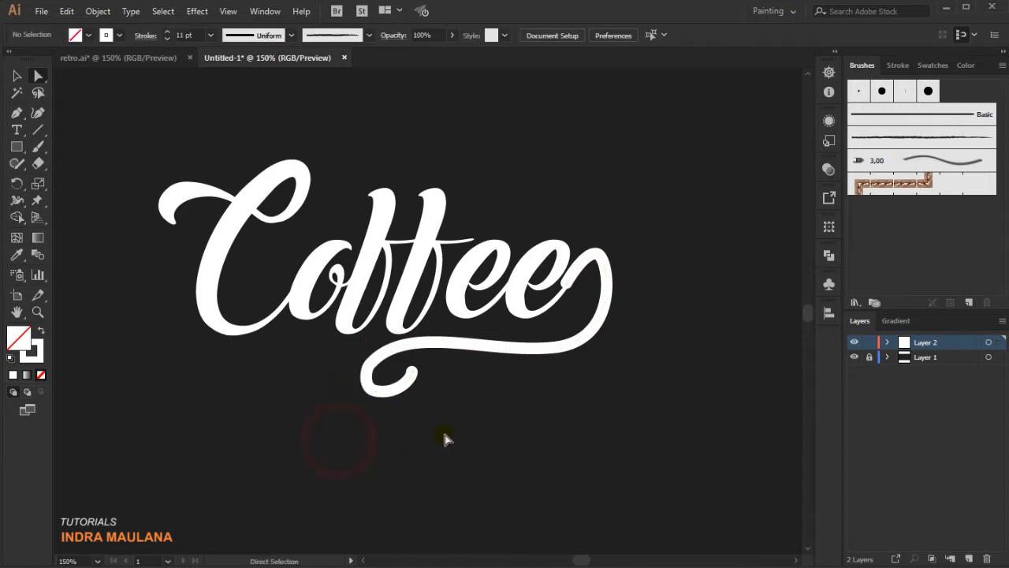
{"action": "left_click", "coordinate": [377, 357]}
{"action": "left_click_drag", "start_coordinate": [408, 321], "coordinate": [402, 320]}
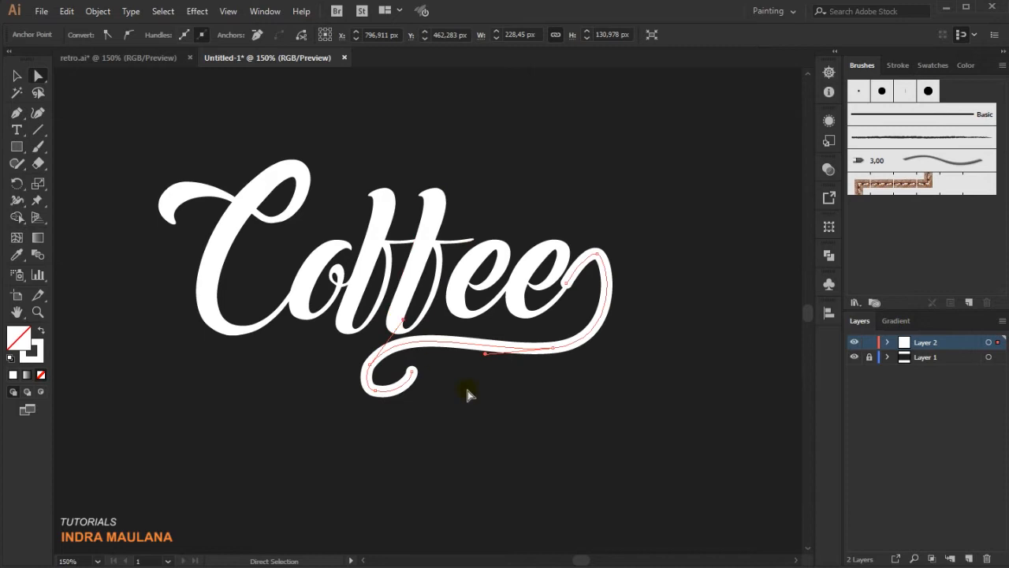
{"action": "left_click", "coordinate": [486, 410]}
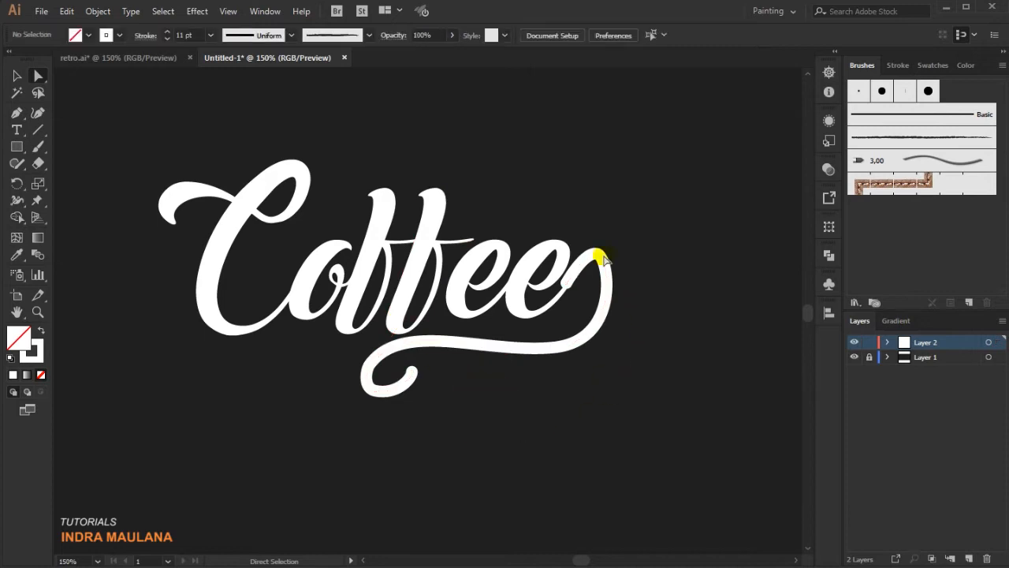
Step: Select the whole swash path and set its stroke weight to 14 pt
{"action": "left_click", "coordinate": [560, 344]}
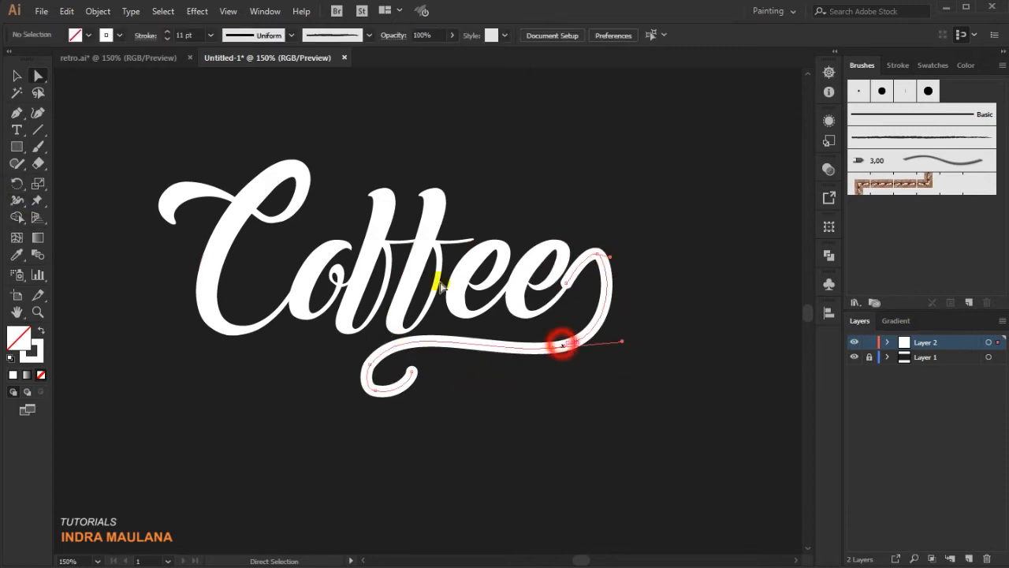
{"action": "left_click", "coordinate": [13, 75]}
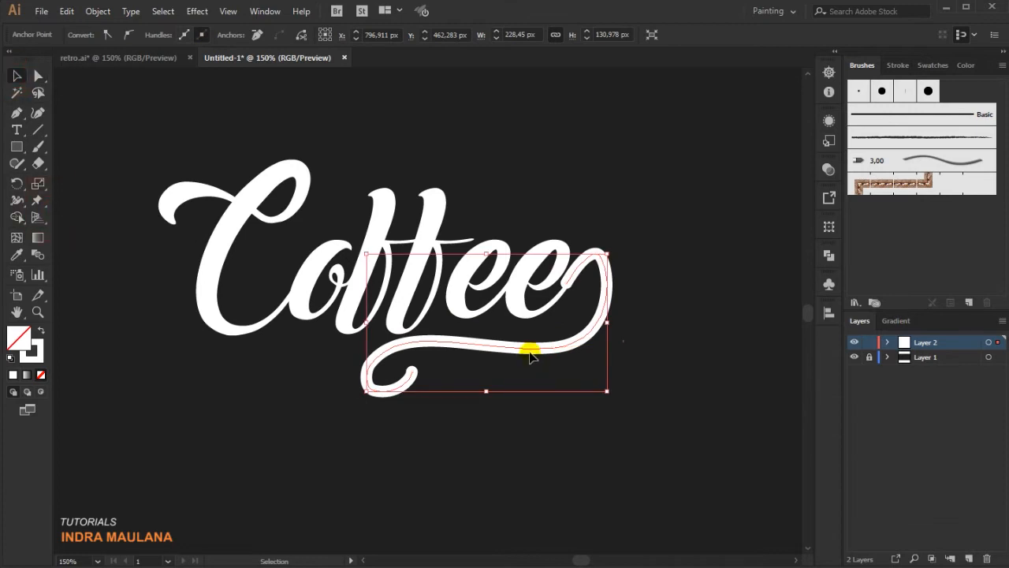
{"action": "left_click", "coordinate": [541, 391]}
{"action": "left_click", "coordinate": [528, 350]}
{"action": "left_click", "coordinate": [165, 33]}
{"action": "left_click", "coordinate": [166, 32]}
{"action": "left_click", "coordinate": [166, 32]}
Step: Try to taper the swash's curl end to a fine point with the Width tool
{"action": "left_click", "coordinate": [17, 200]}
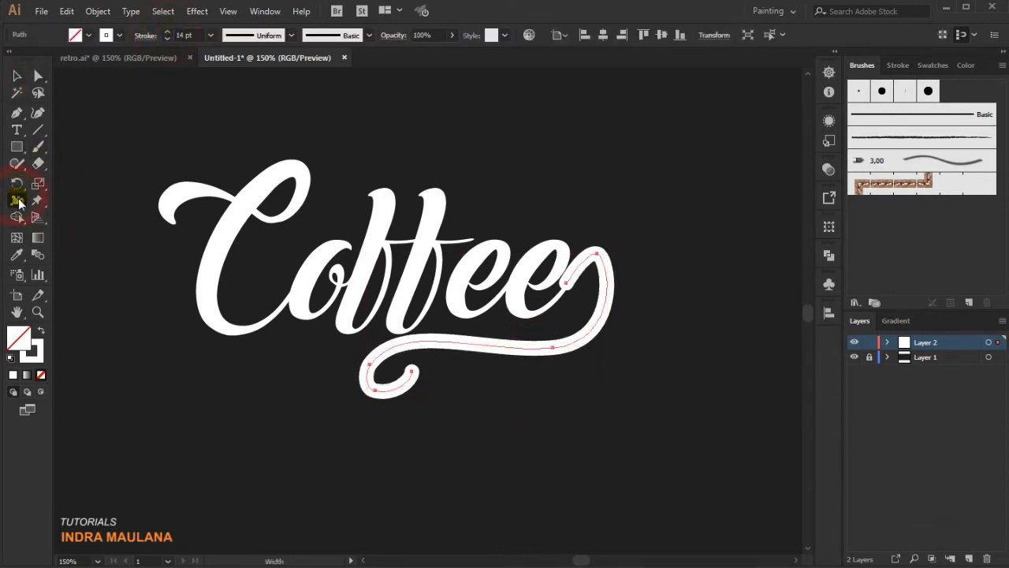
{"action": "left_click_drag", "start_coordinate": [414, 370], "coordinate": [407, 370]}
{"action": "left_click", "coordinate": [547, 451], "text": "ctrl"}
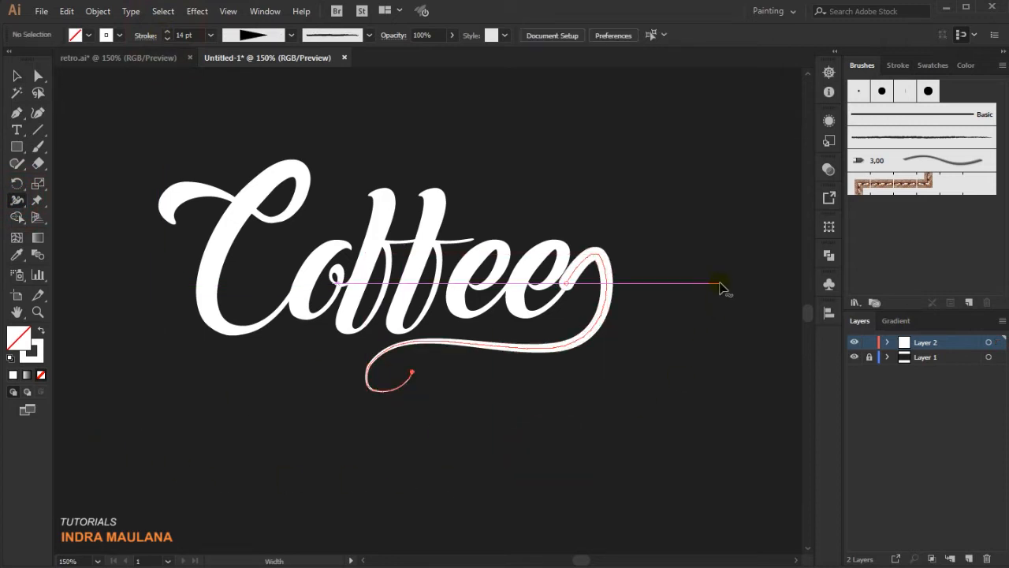
{"action": "key", "text": "ctrl+z"}
{"action": "key", "text": "ctrl+z"}
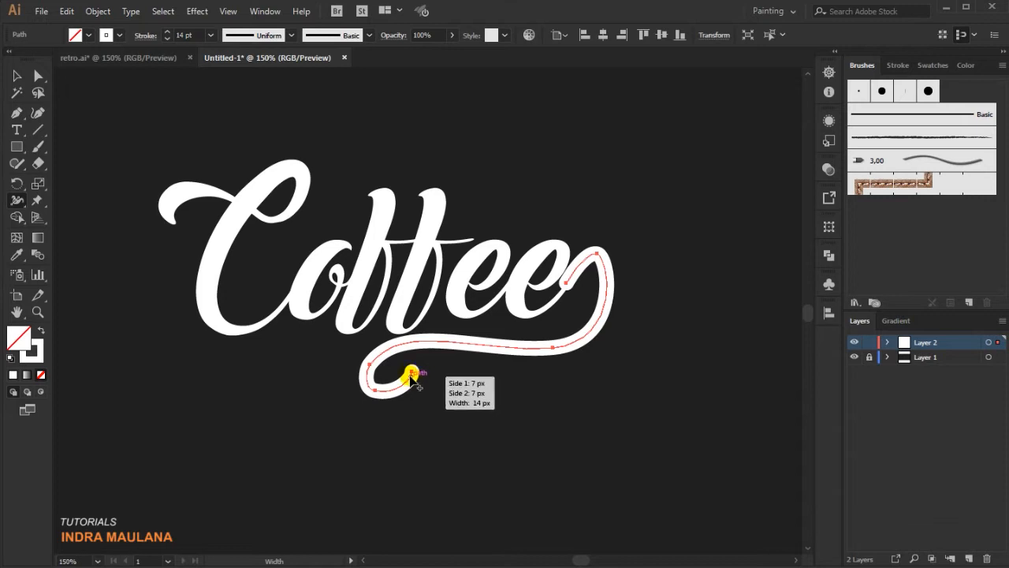
Step: Use the Width tool to narrow the swash to about 10.5 pt at its curl end and thinner where it meets the last e
{"action": "scroll", "coordinate": [412, 378], "scroll_direction": "up", "scroll_amount": 3}
{"action": "left_click_drag", "start_coordinate": [423, 356], "coordinate": [427, 361]}
{"action": "left_click_drag", "start_coordinate": [670, 326], "coordinate": [263, 480]}
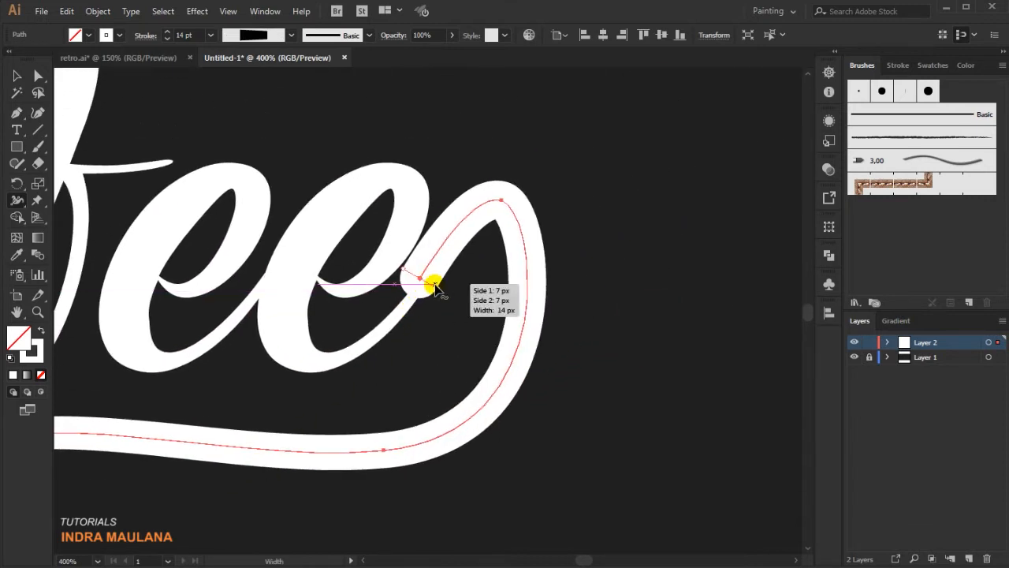
{"action": "left_click_drag", "start_coordinate": [425, 283], "coordinate": [427, 284]}
Step: Move the swash's starting anchor point onto the tail of the last e and narrow the stroke there to match
{"action": "left_click", "coordinate": [37, 74]}
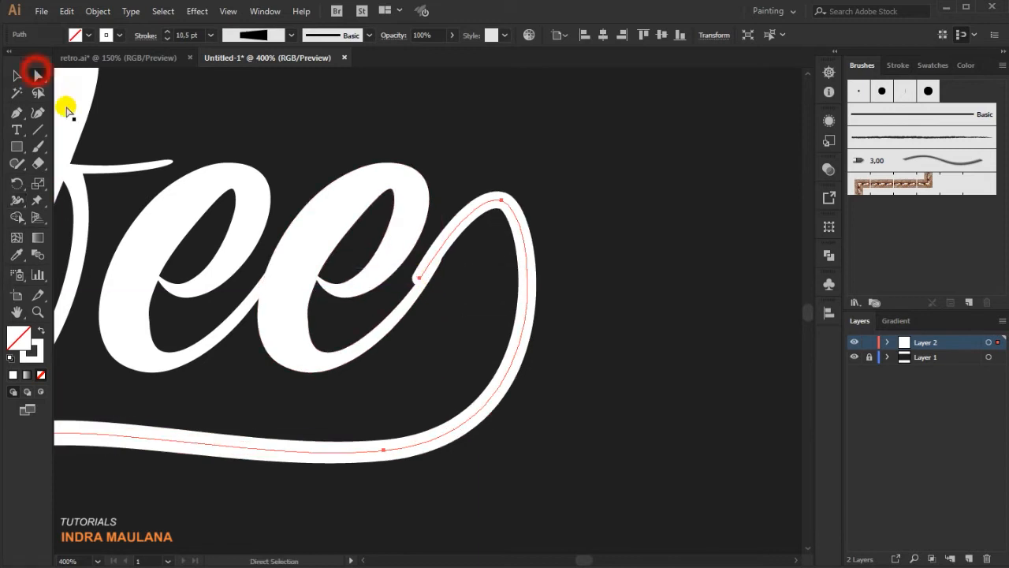
{"action": "left_click", "coordinate": [419, 278]}
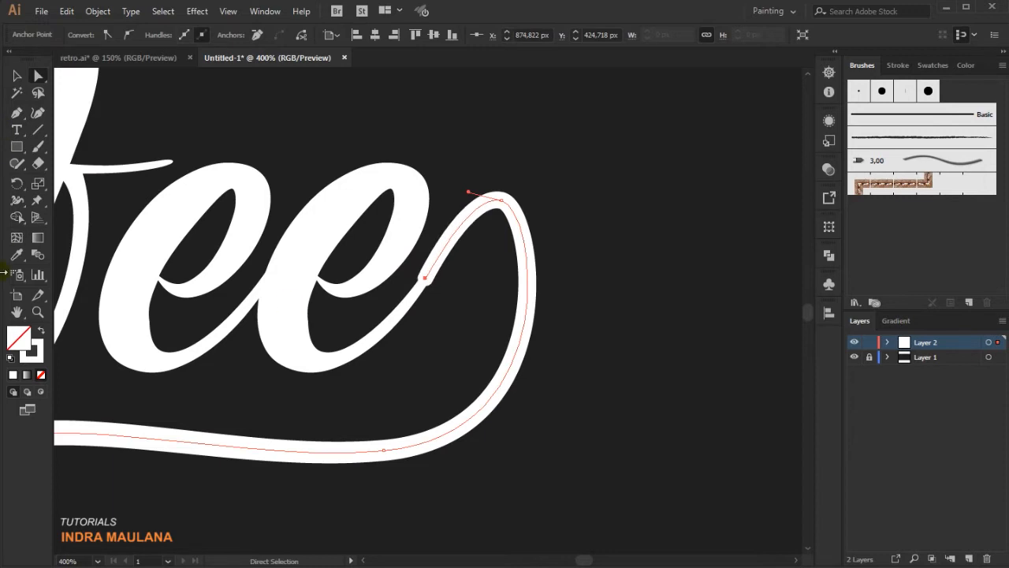
{"action": "left_click", "coordinate": [17, 201]}
{"action": "left_click_drag", "start_coordinate": [429, 282], "coordinate": [427, 281]}
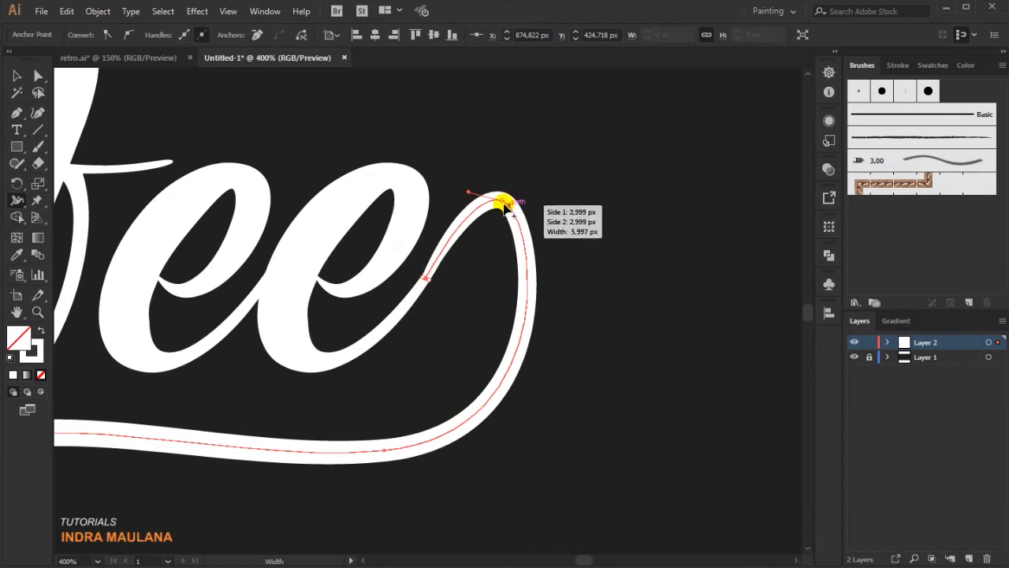
Step: Round out the swash's loop beside the last e by extending the direction handle of its top anchor point
{"action": "left_click", "coordinate": [38, 76]}
{"action": "left_click", "coordinate": [501, 202]}
{"action": "left_click_drag", "start_coordinate": [536, 213], "coordinate": [585, 209]}
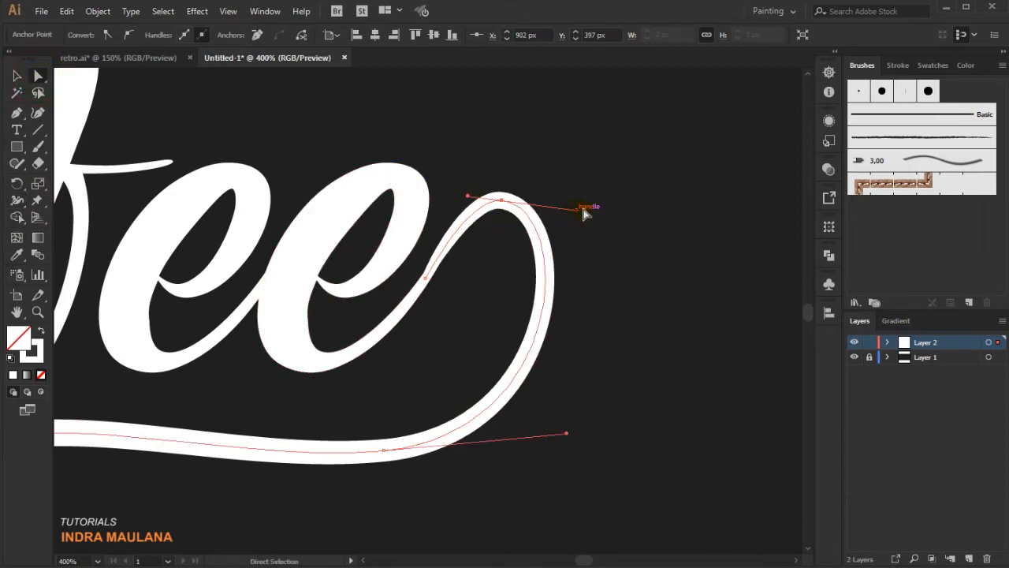
{"action": "left_click", "coordinate": [666, 216]}
{"action": "scroll", "coordinate": [669, 255], "scroll_direction": "down", "scroll_amount": 1}
{"action": "scroll", "coordinate": [666, 356], "scroll_direction": "down", "scroll_amount": 1}
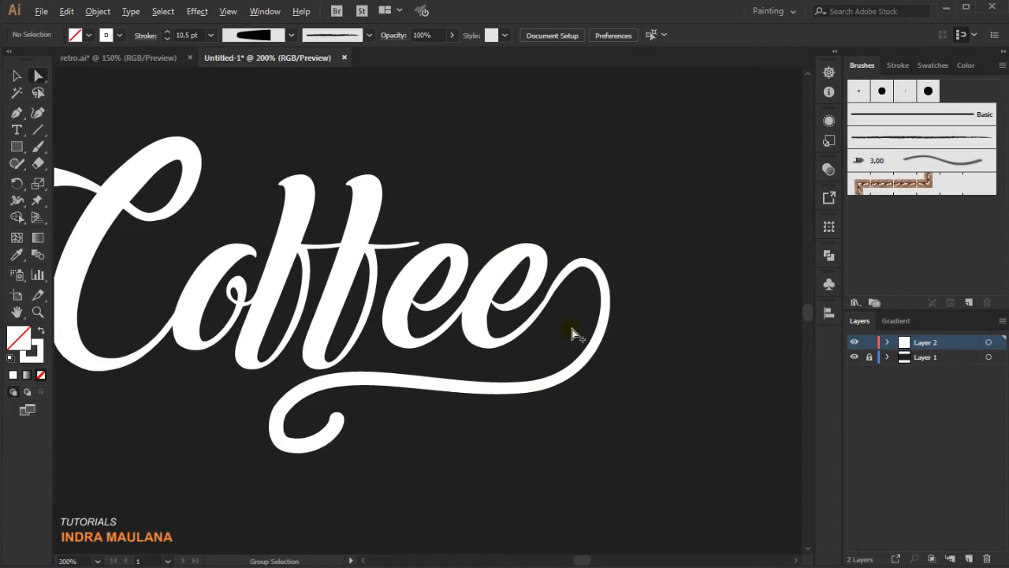
{"action": "scroll", "coordinate": [715, 307], "scroll_direction": "down", "scroll_amount": 1}
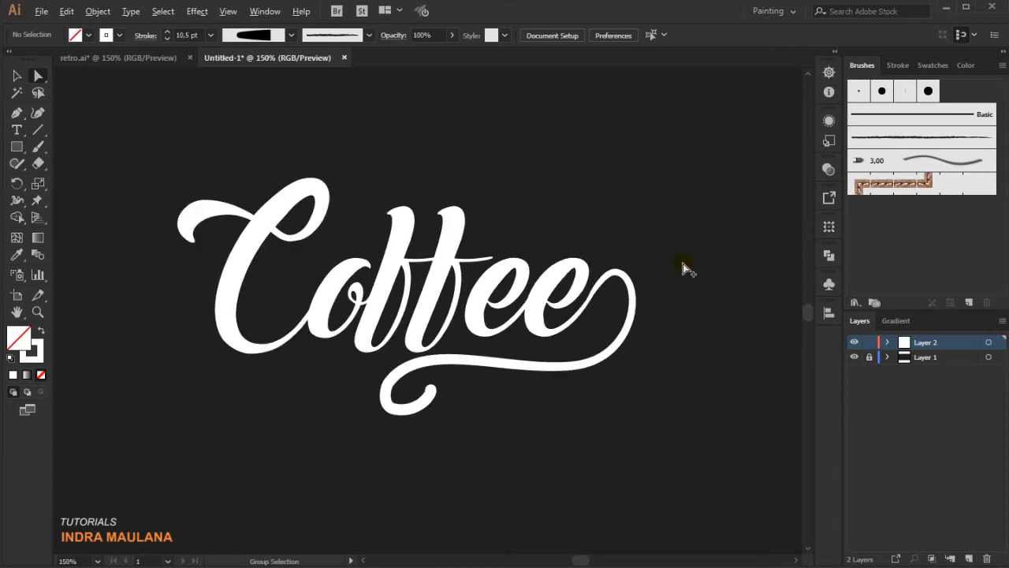
Step: Fine-tune the swash's stroke width at its joint with the last e and at the top of the loop, and deselect it
{"action": "scroll", "coordinate": [683, 264], "scroll_direction": "up", "scroll_amount": 2}
{"action": "left_click", "coordinate": [556, 245]}
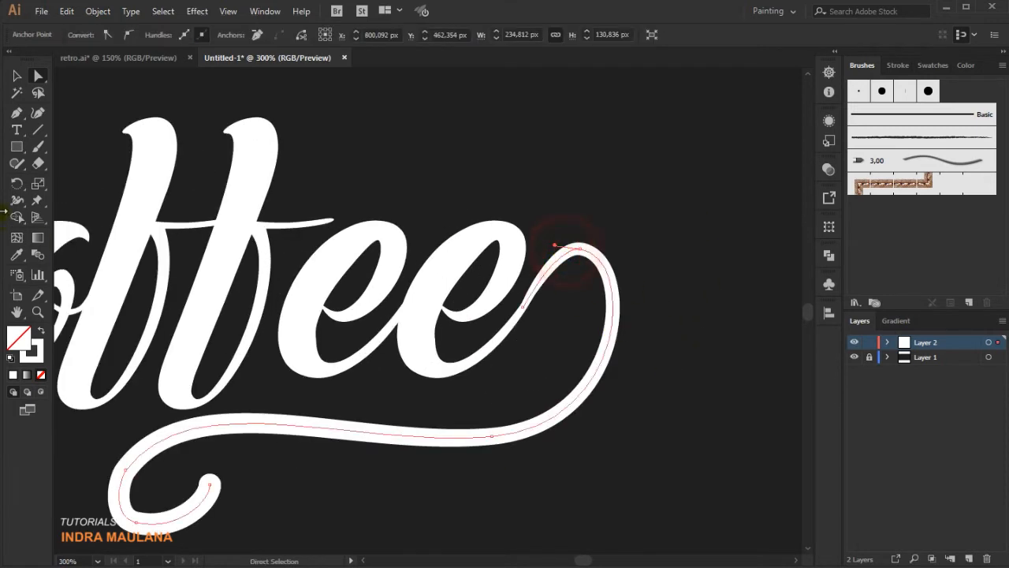
{"action": "left_click", "coordinate": [18, 202]}
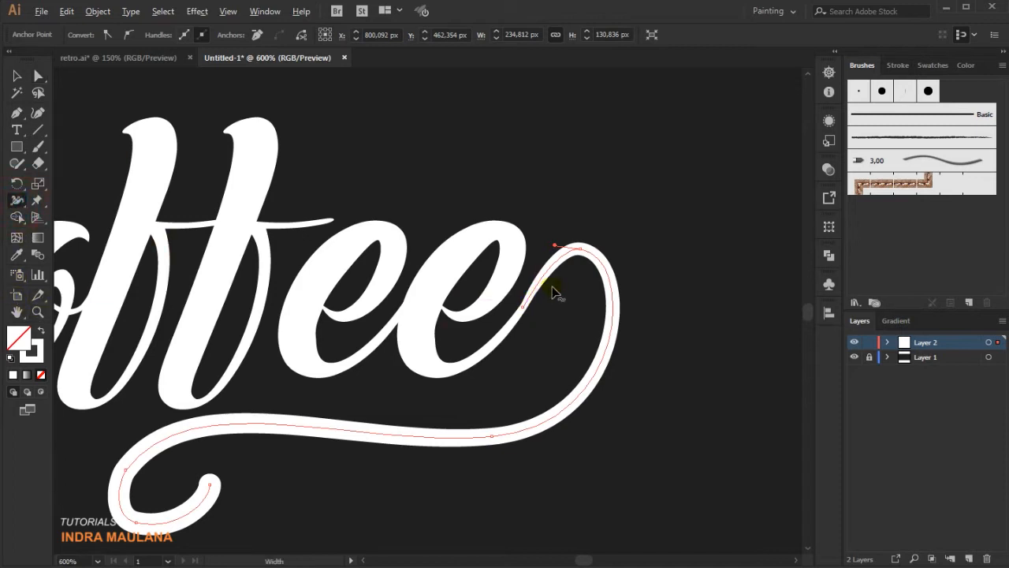
{"action": "scroll", "coordinate": [554, 286], "scroll_direction": "up", "scroll_amount": 2}
{"action": "left_click_drag", "start_coordinate": [501, 331], "coordinate": [496, 328]}
{"action": "left_click_drag", "start_coordinate": [611, 207], "coordinate": [612, 200]}
{"action": "left_click", "coordinate": [701, 188]}
{"action": "scroll", "coordinate": [699, 195], "scroll_direction": "down", "scroll_amount": 1}
{"action": "scroll", "coordinate": [747, 396], "scroll_direction": "down", "scroll_amount": 1}
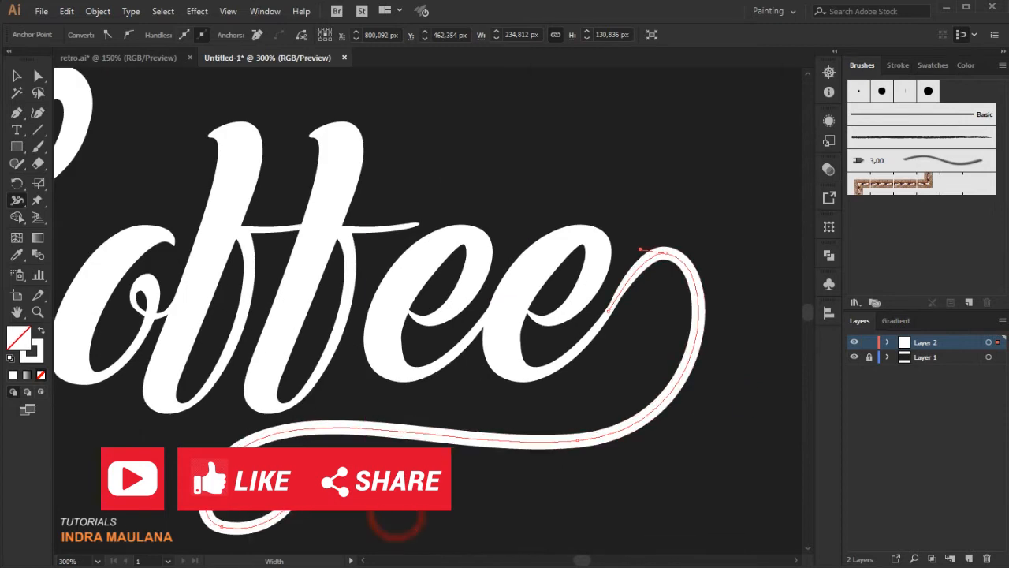
{"action": "scroll", "coordinate": [394, 521], "scroll_direction": "down", "scroll_amount": 1}
{"action": "key", "text": "a"}
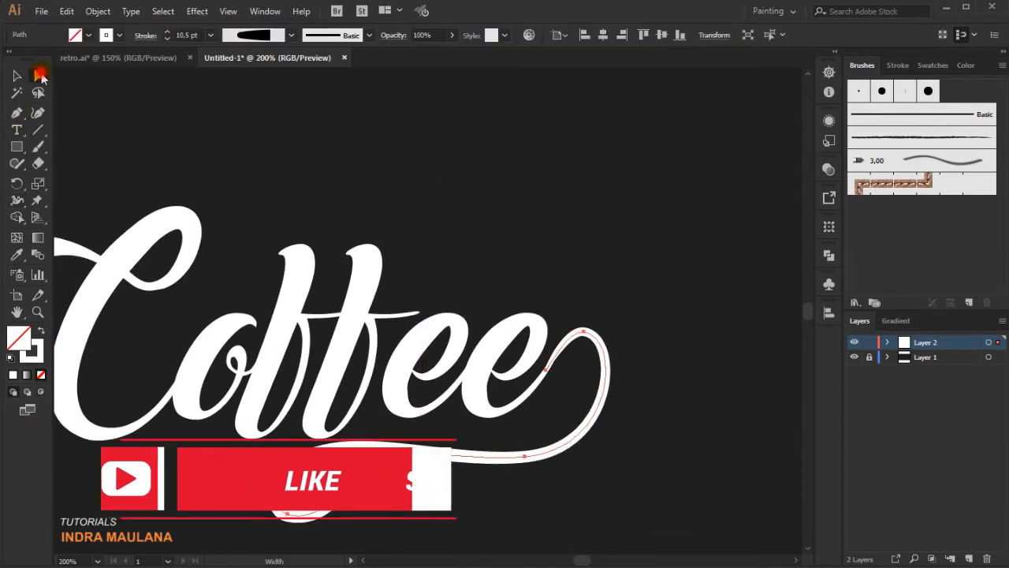
{"action": "left_click_drag", "start_coordinate": [306, 394], "coordinate": [364, 355]}
{"action": "left_click", "coordinate": [525, 482]}
{"action": "scroll", "coordinate": [540, 480], "scroll_direction": "down", "scroll_amount": 1}
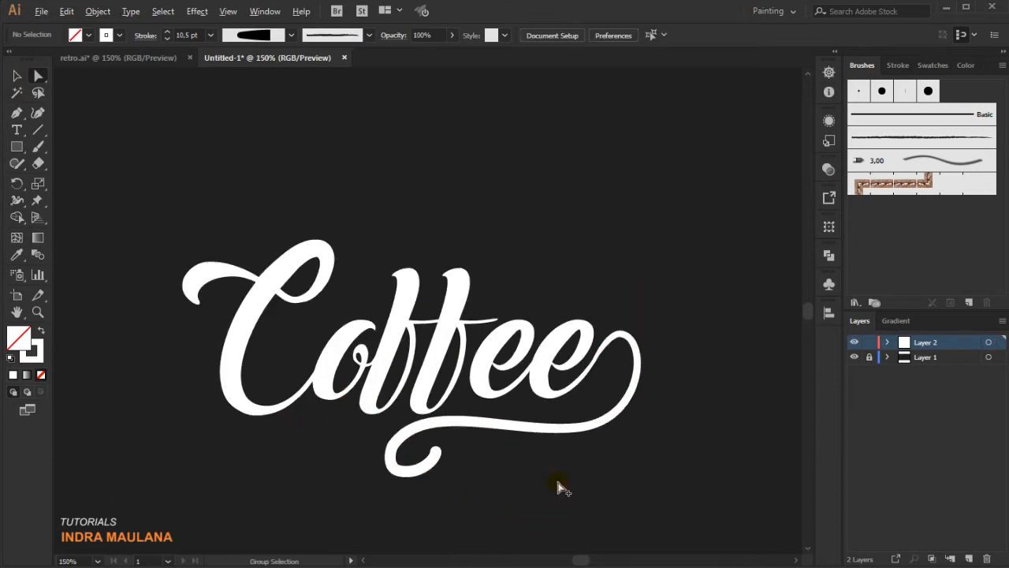
Step: Try to reshape the swash's end curl by moving its end anchor point outward
{"action": "left_click", "coordinate": [391, 451]}
{"action": "mouse_move", "coordinate": [454, 472]}
{"action": "left_mouse_down"}
{"action": "mouse_move", "coordinate": [431, 447]}
{"action": "mouse_move", "coordinate": [443, 457]}
{"action": "left_mouse_up"}
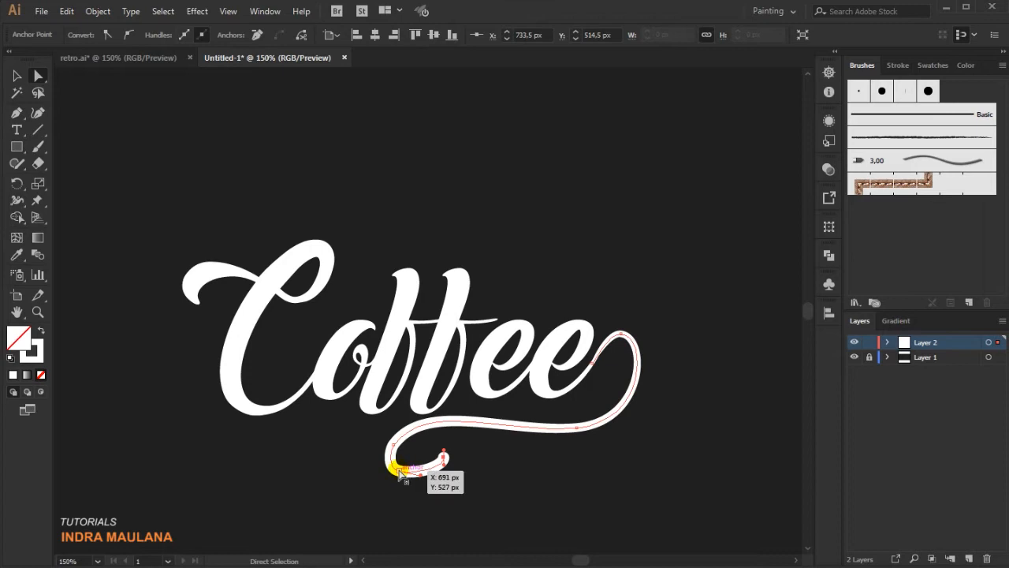
{"action": "key", "text": "ctrl+z"}
Step: Make the bottom of the swash's end curl rounder by adjusting the lower anchor point's direction handle, and deselect it
{"action": "left_click", "coordinate": [400, 471]}
{"action": "left_click_drag", "start_coordinate": [420, 476], "coordinate": [427, 481]}
{"action": "left_click", "coordinate": [507, 494]}
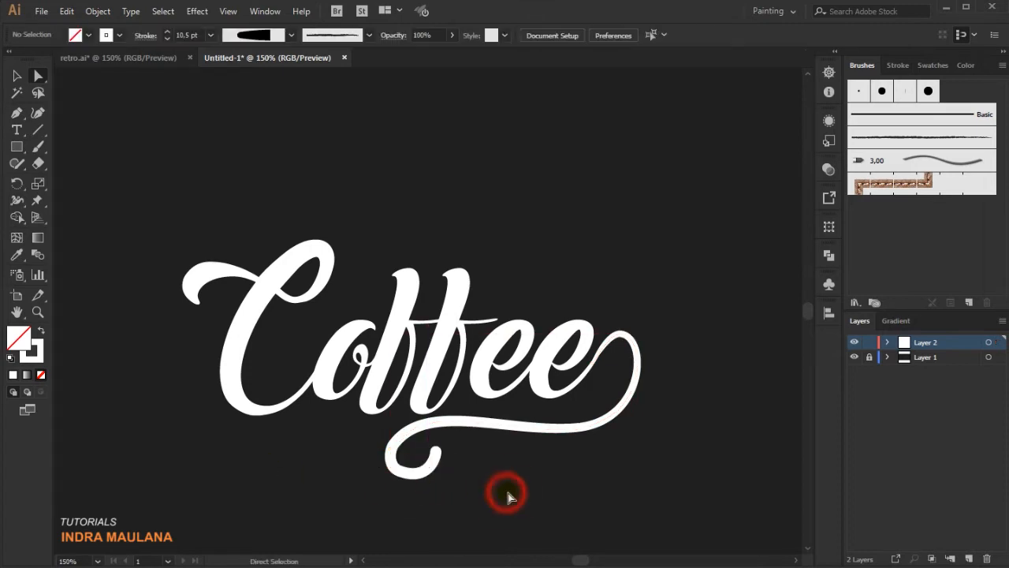
{"action": "scroll", "coordinate": [508, 494], "scroll_direction": "down", "scroll_amount": 1}
{"action": "scroll", "coordinate": [490, 494], "scroll_direction": "up", "scroll_amount": 1}
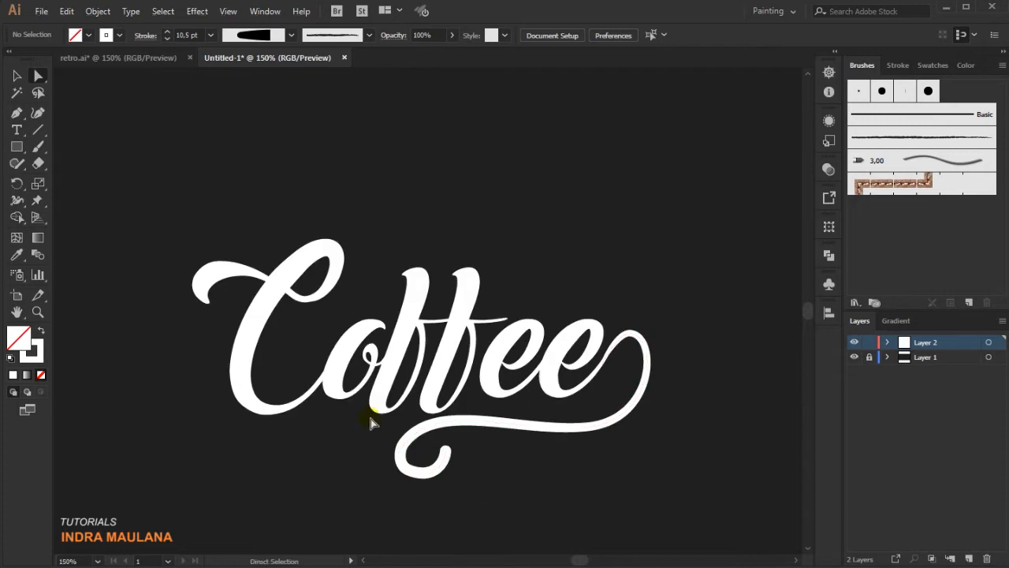
Step: Widen the curl end of the swash to about 18.67 px with the Width tool and deselect the path
{"action": "left_click", "coordinate": [16, 75]}
{"action": "left_click", "coordinate": [461, 424]}
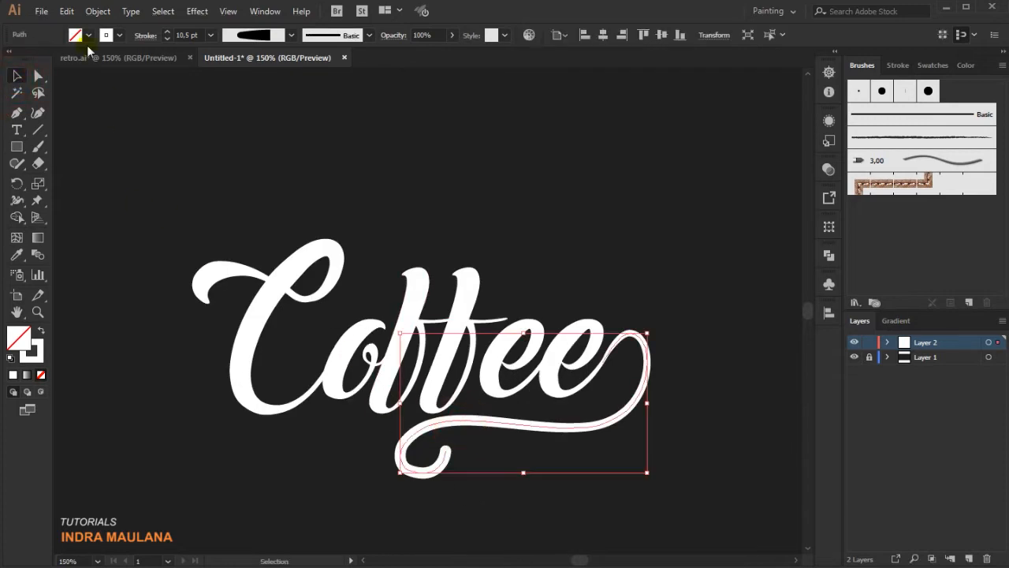
{"action": "left_click", "coordinate": [17, 200]}
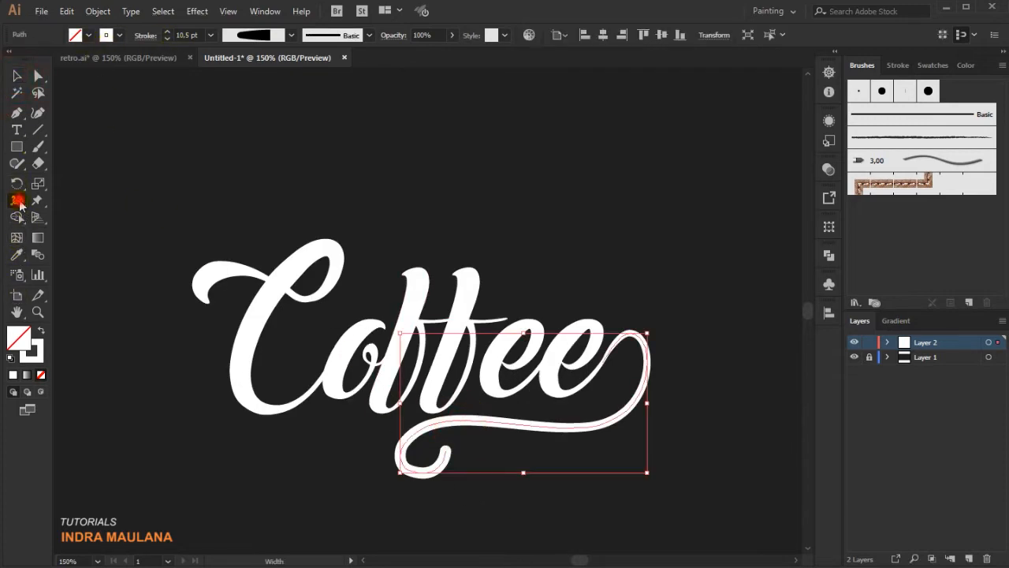
{"action": "scroll", "coordinate": [430, 471], "scroll_direction": "up", "scroll_amount": 2}
{"action": "left_click_drag", "start_coordinate": [461, 424], "coordinate": [483, 426]}
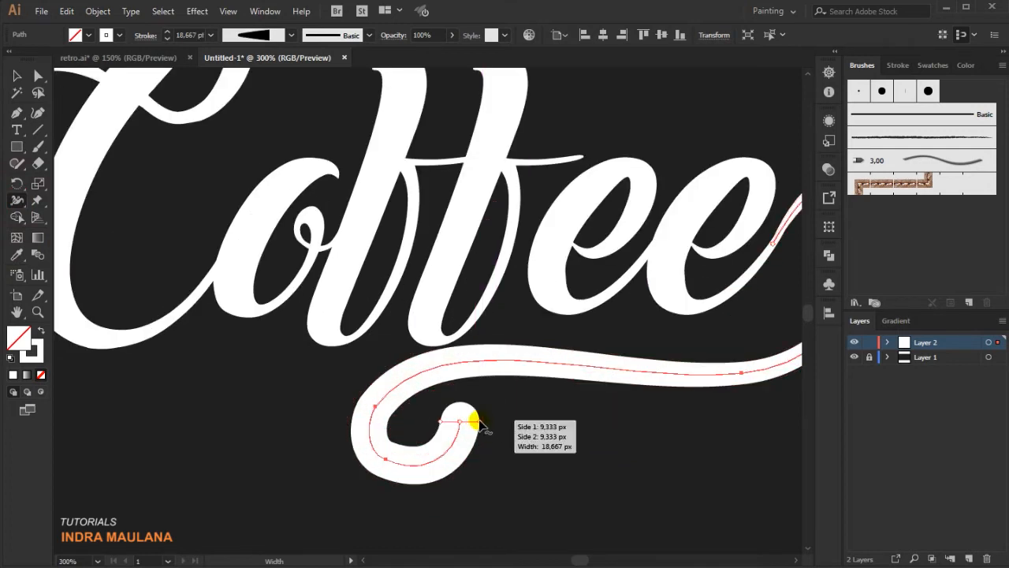
{"action": "left_click", "coordinate": [520, 459], "text": "ctrl"}
{"action": "scroll", "coordinate": [530, 465], "scroll_direction": "down", "scroll_amount": 1}
{"action": "left_click", "coordinate": [647, 478]}
Step: Convert the variable-width swash stroke into a filled shape with Expand Appearance
{"action": "left_click", "coordinate": [16, 75]}
{"action": "left_click", "coordinate": [219, 251]}
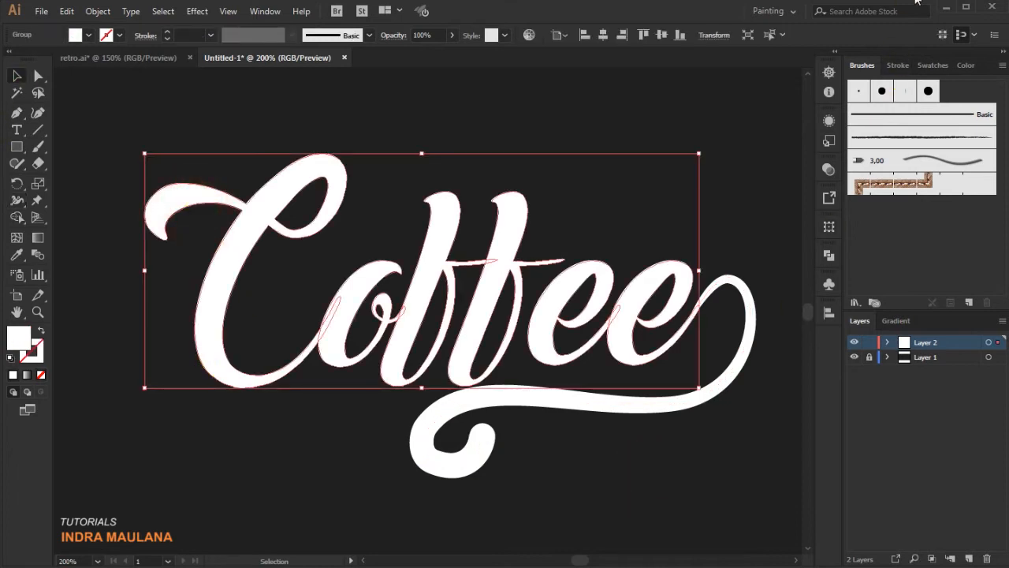
{"action": "scroll", "coordinate": [749, 180], "scroll_direction": "right", "scroll_amount": 1}
{"action": "left_click", "coordinate": [725, 280]}
{"action": "left_click", "coordinate": [706, 290]}
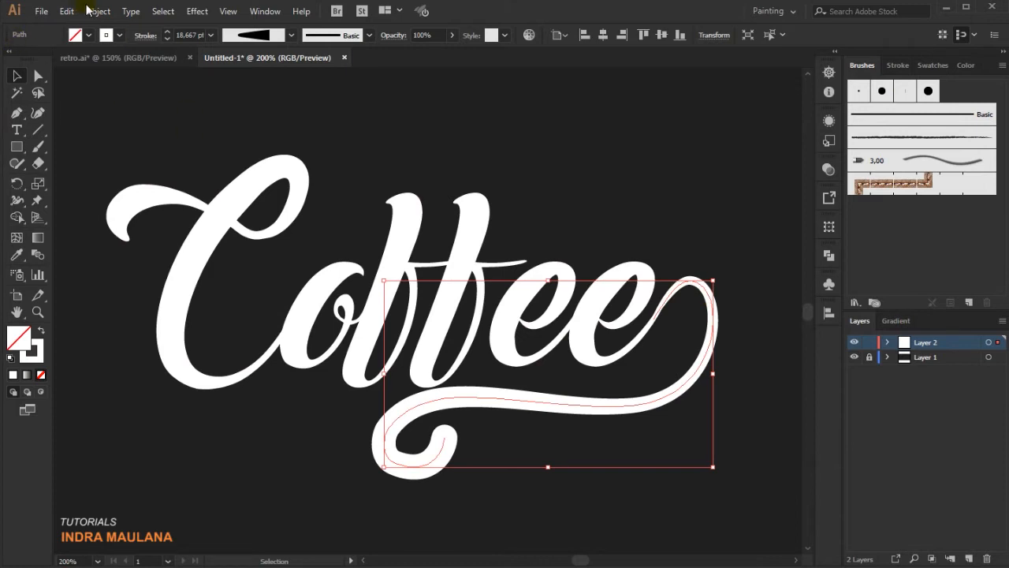
{"action": "left_click", "coordinate": [86, 11]}
{"action": "left_click", "coordinate": [138, 180]}
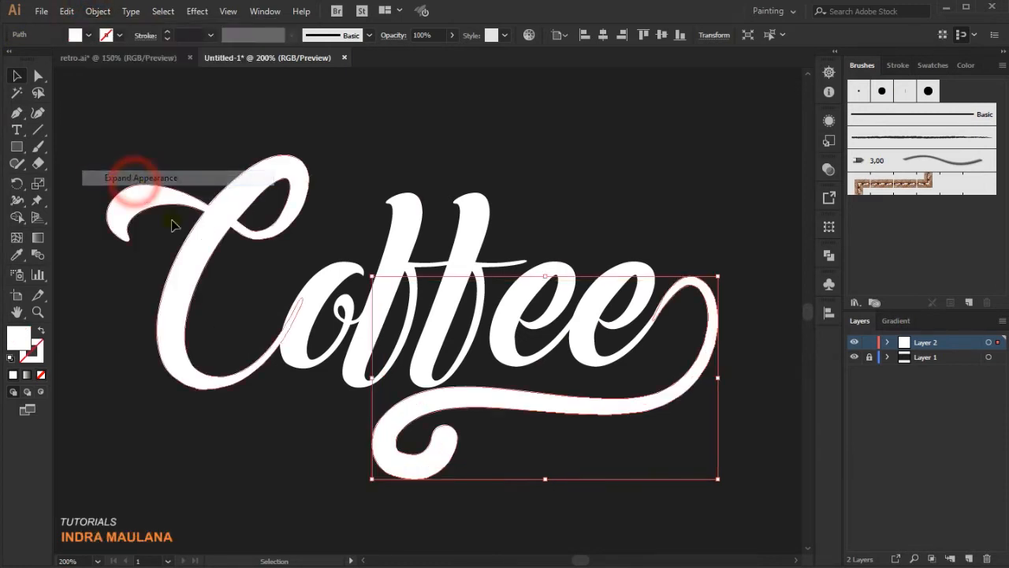
Step: Unite the Coffee lettering and the expanded swash with Pathfinder, and deselect the result
{"action": "left_click_drag", "start_coordinate": [681, 468], "coordinate": [158, 221]}
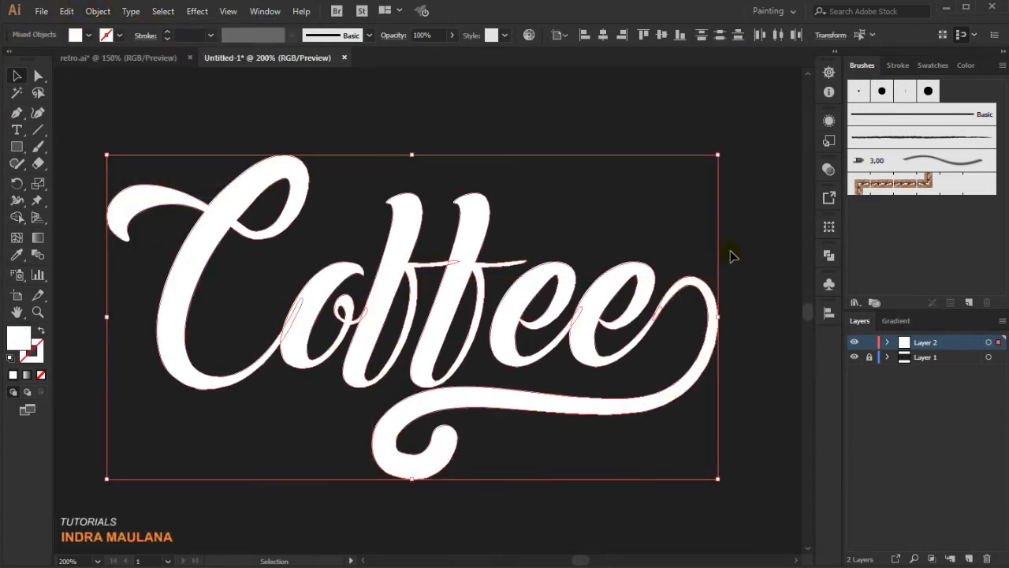
{"action": "left_click", "coordinate": [827, 255]}
{"action": "left_click", "coordinate": [667, 285]}
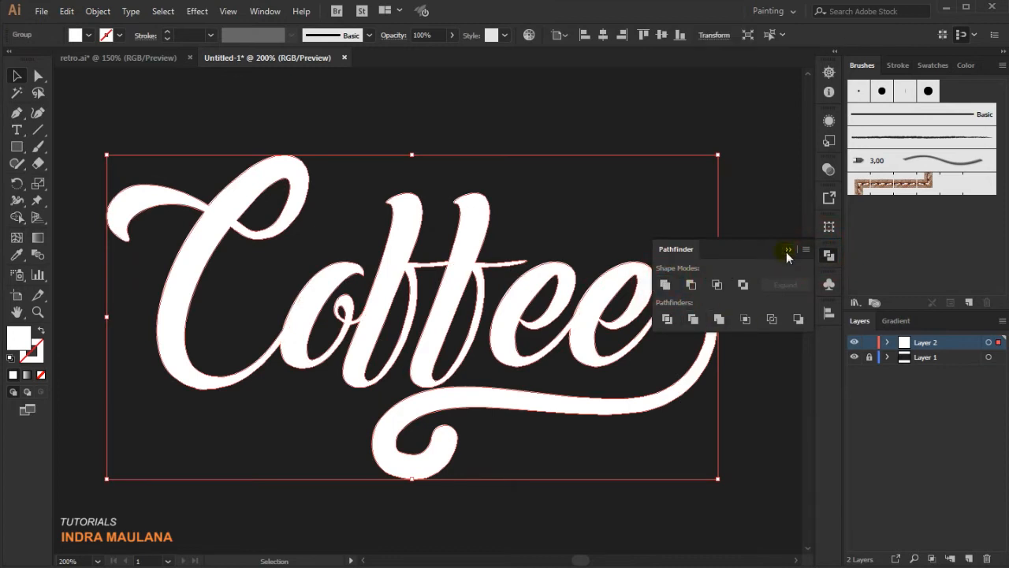
{"action": "left_click", "coordinate": [787, 249]}
{"action": "left_click", "coordinate": [725, 173]}
{"action": "scroll", "coordinate": [725, 162], "scroll_direction": "down", "scroll_amount": 1}
{"action": "left_click_drag", "start_coordinate": [725, 162], "coordinate": [676, 198]}
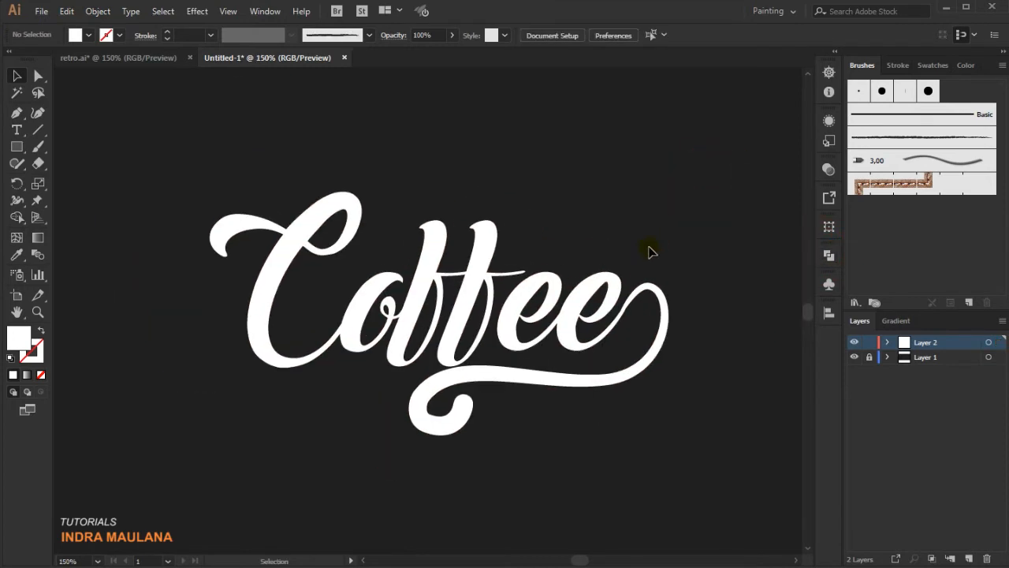
{"action": "key", "text": "ctrl+0"}
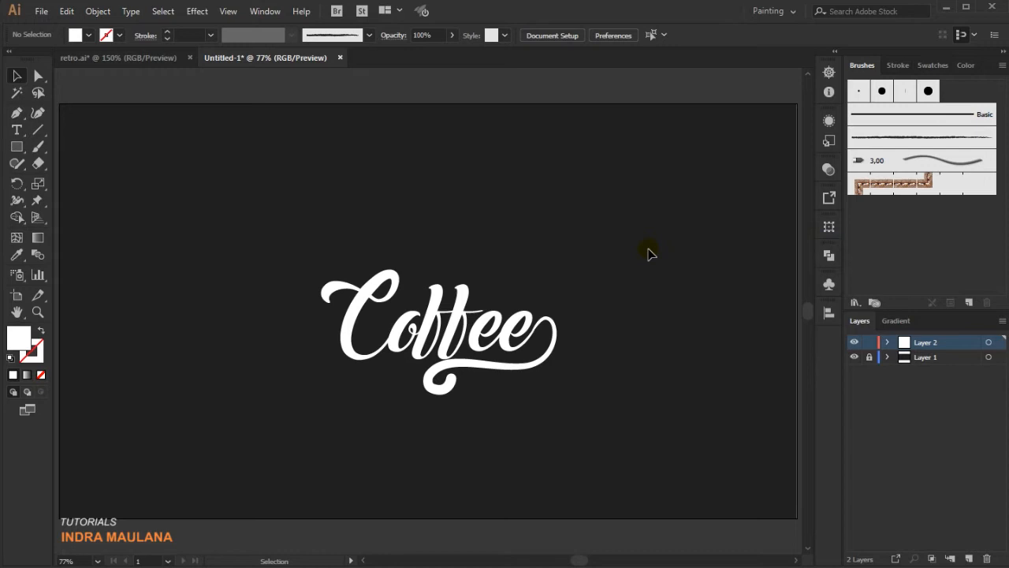
Step: Draw a circle centred on the lettering and nearly as wide as the word, and deselect it
{"action": "left_click_drag", "start_coordinate": [17, 147], "coordinate": [53, 186]}
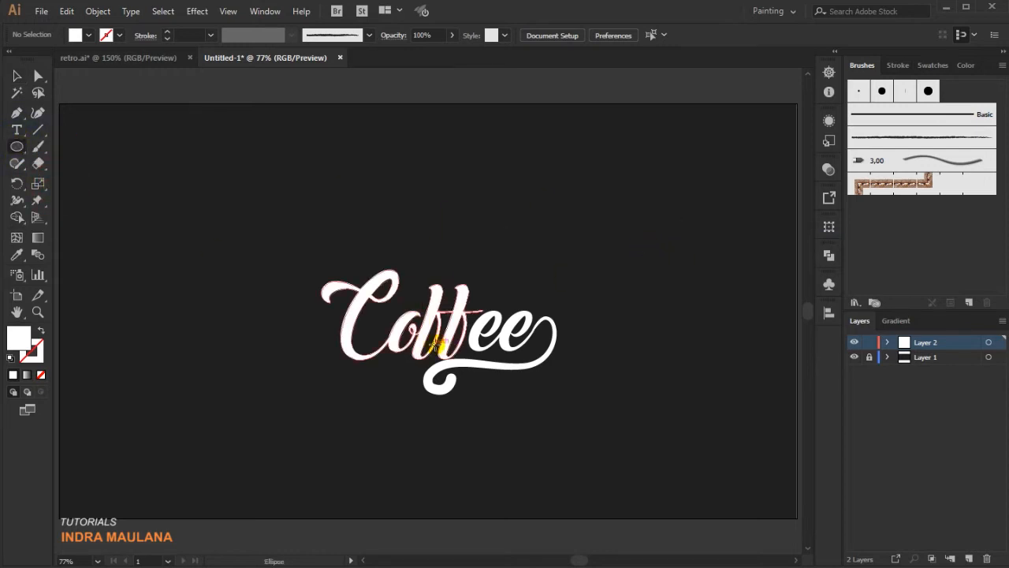
{"action": "left_click_drag", "start_coordinate": [449, 330], "coordinate": [553, 386]}
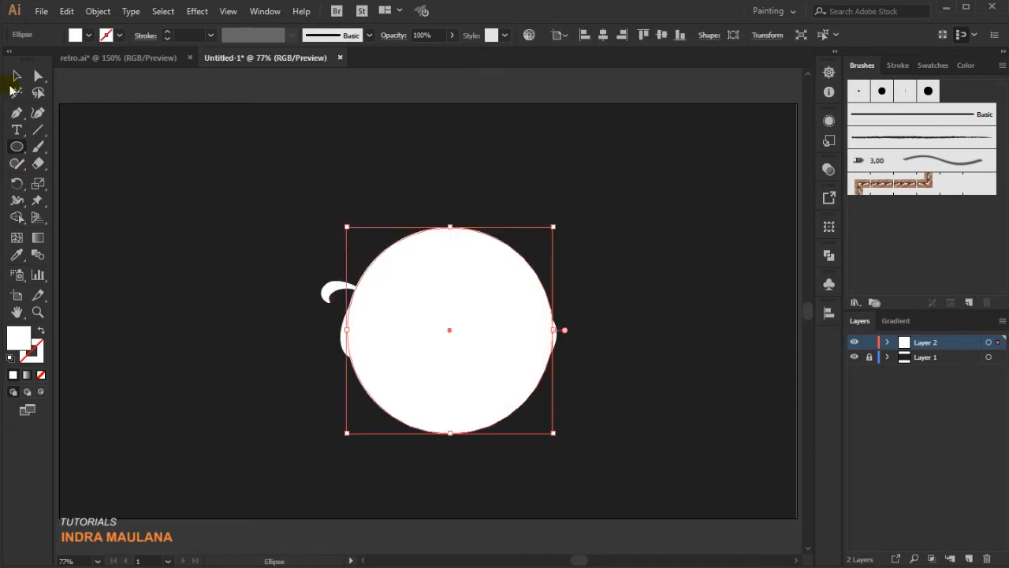
{"action": "left_click", "coordinate": [16, 76]}
{"action": "left_click", "coordinate": [198, 162]}
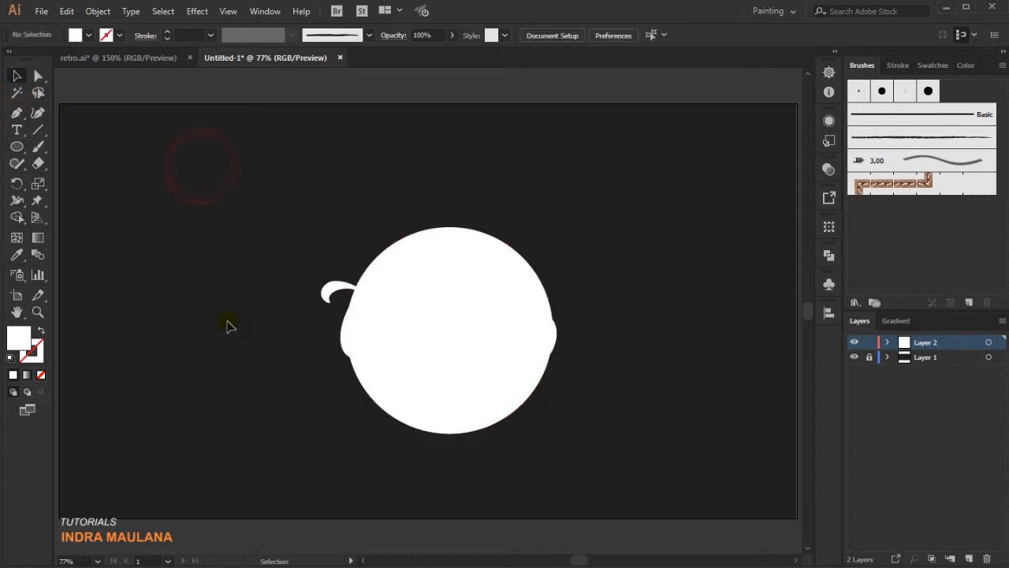
Step: Swap the circle's fill and stroke to give it a white 1 pt outline with no fill
{"action": "left_click", "coordinate": [505, 269]}
{"action": "key", "text": "ctrl"}
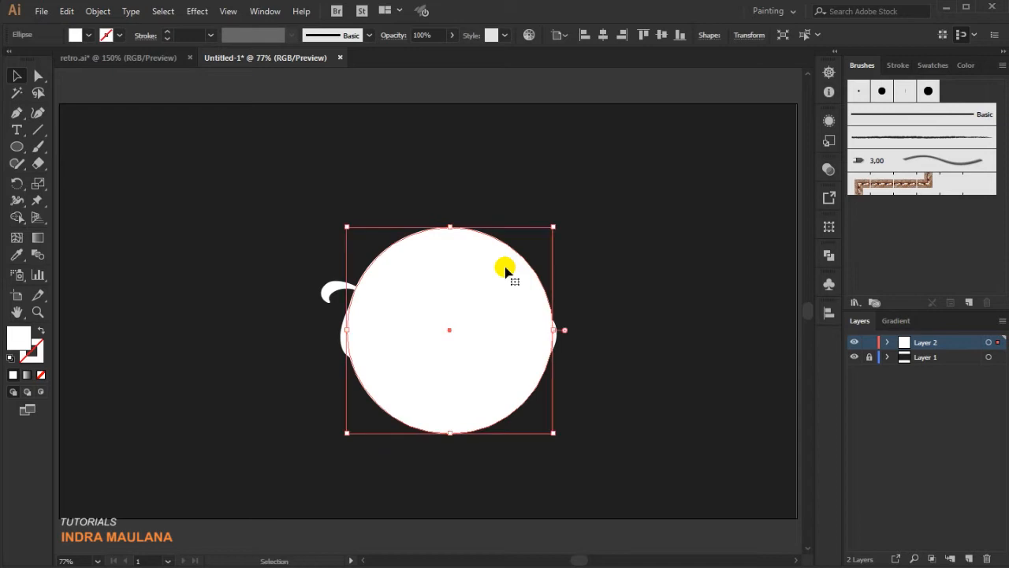
{"action": "left_click", "coordinate": [39, 334]}
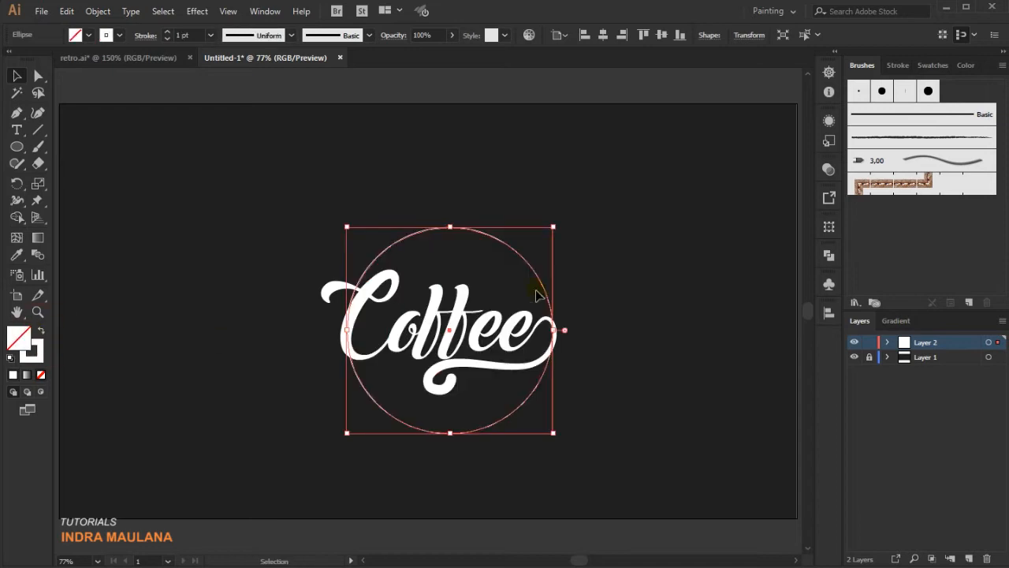
Step: Increase the circle outline's stroke weight to 3 pt and deselect it
{"action": "left_click", "coordinate": [594, 253]}
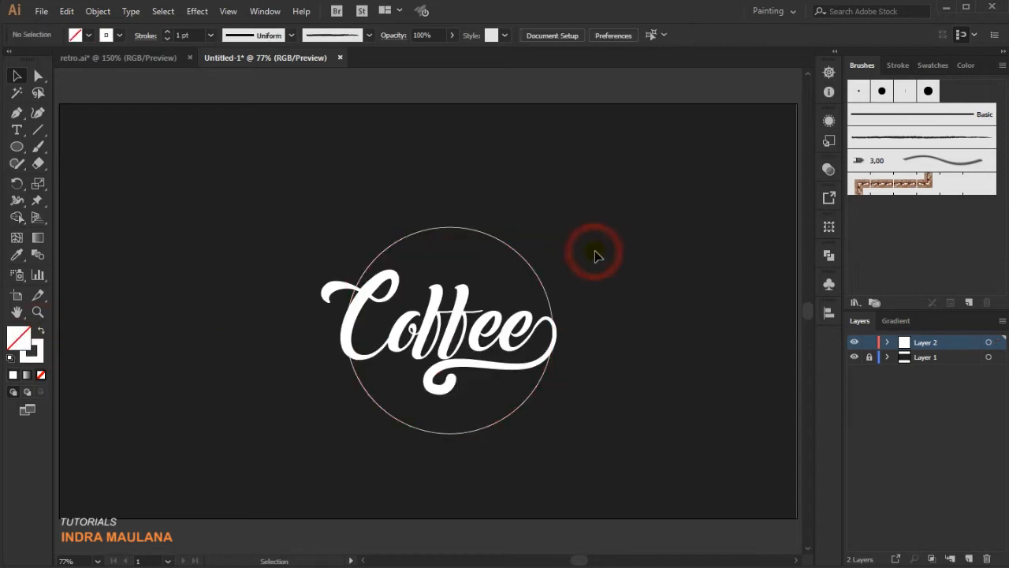
{"action": "left_click", "coordinate": [510, 250]}
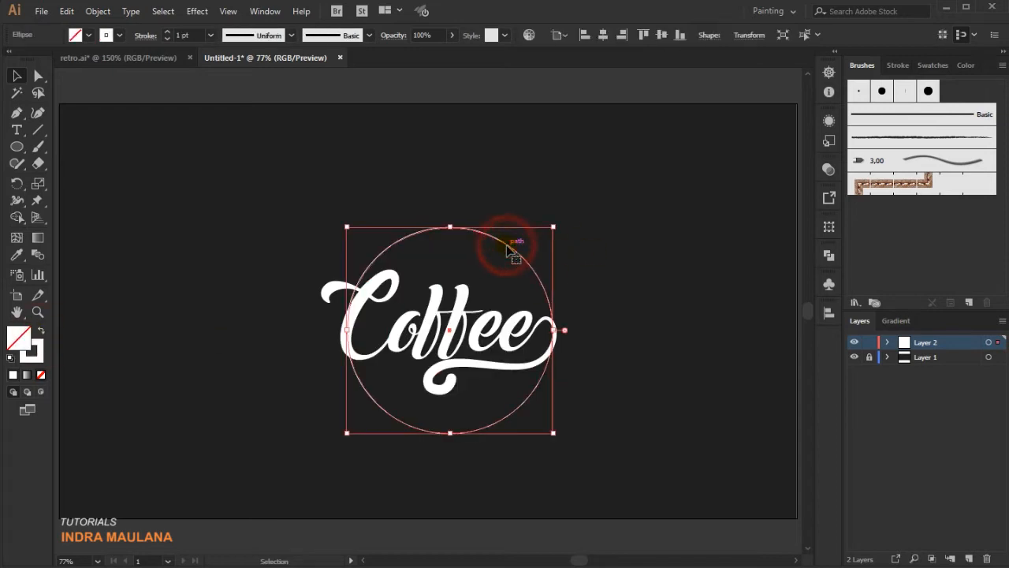
{"action": "left_click", "coordinate": [167, 32]}
{"action": "left_click", "coordinate": [200, 244]}
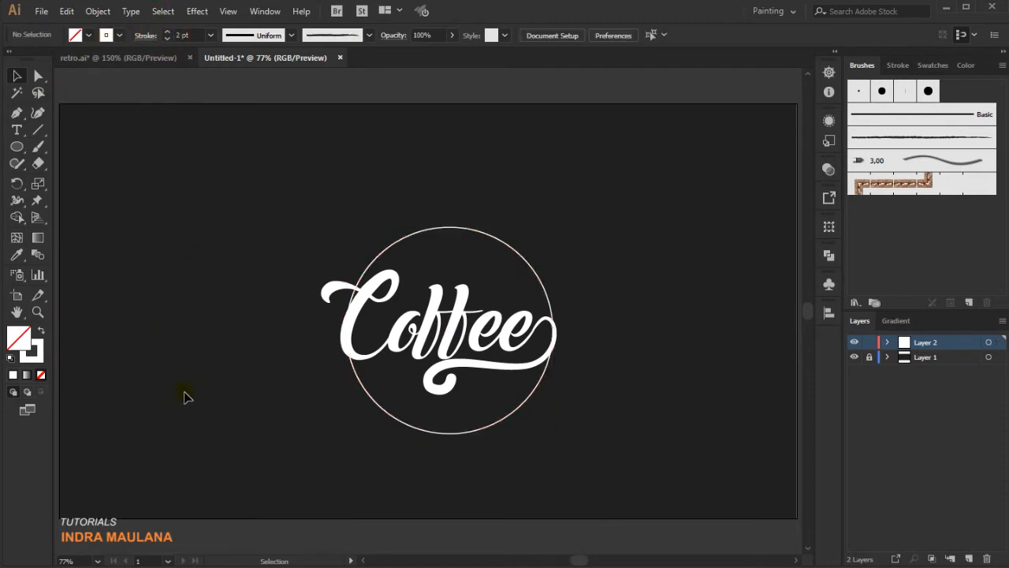
{"action": "left_click", "coordinate": [528, 264]}
{"action": "left_click", "coordinate": [164, 35]}
{"action": "left_click", "coordinate": [117, 237]}
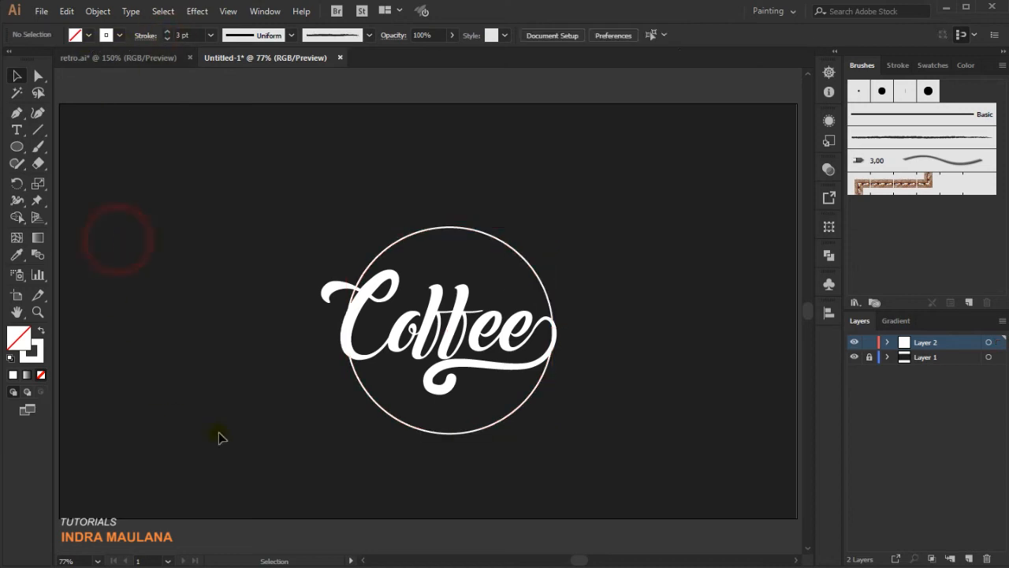
{"action": "left_click", "coordinate": [526, 264]}
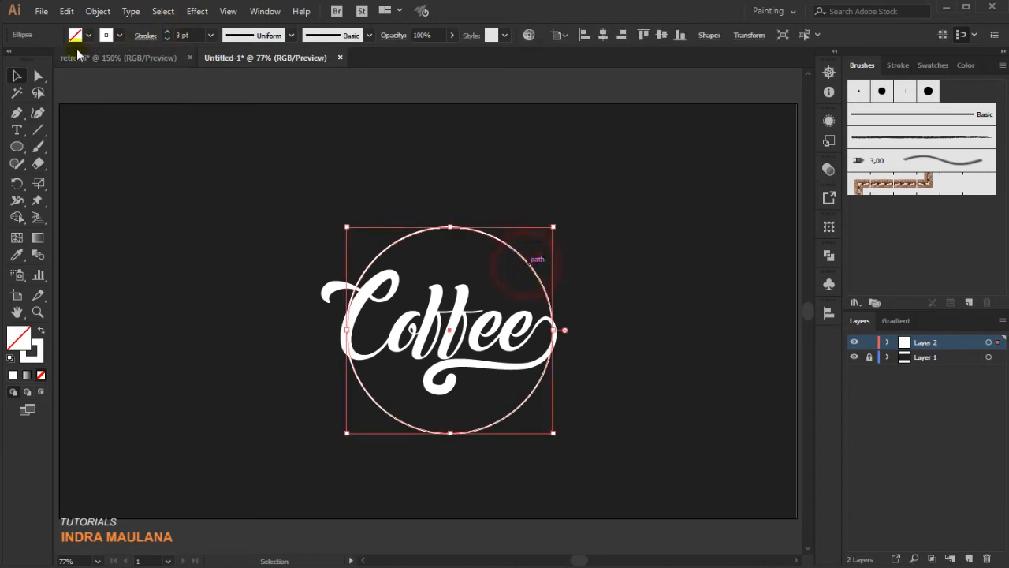
{"action": "left_click", "coordinate": [89, 13]}
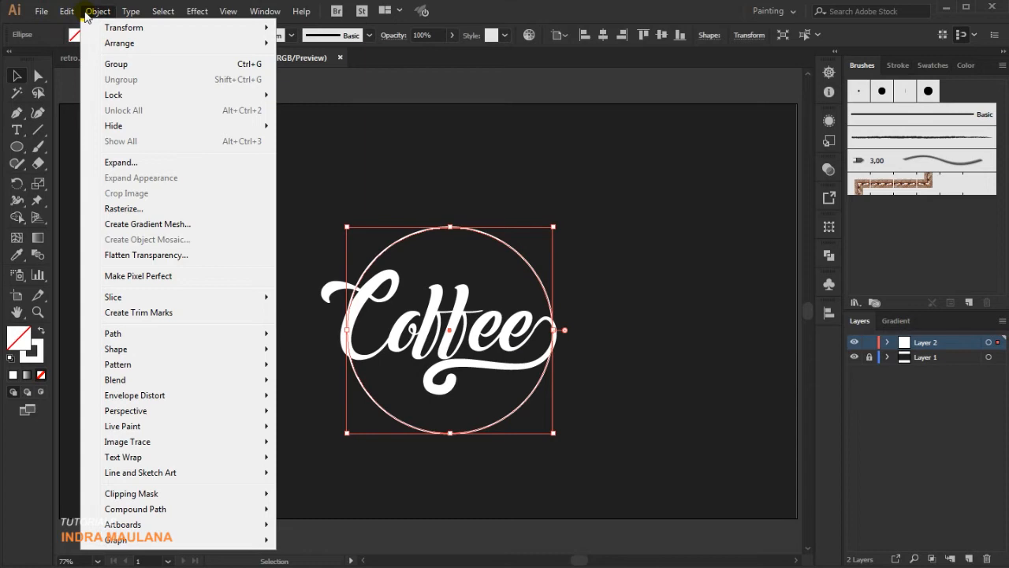
{"action": "left_click", "coordinate": [323, 111]}
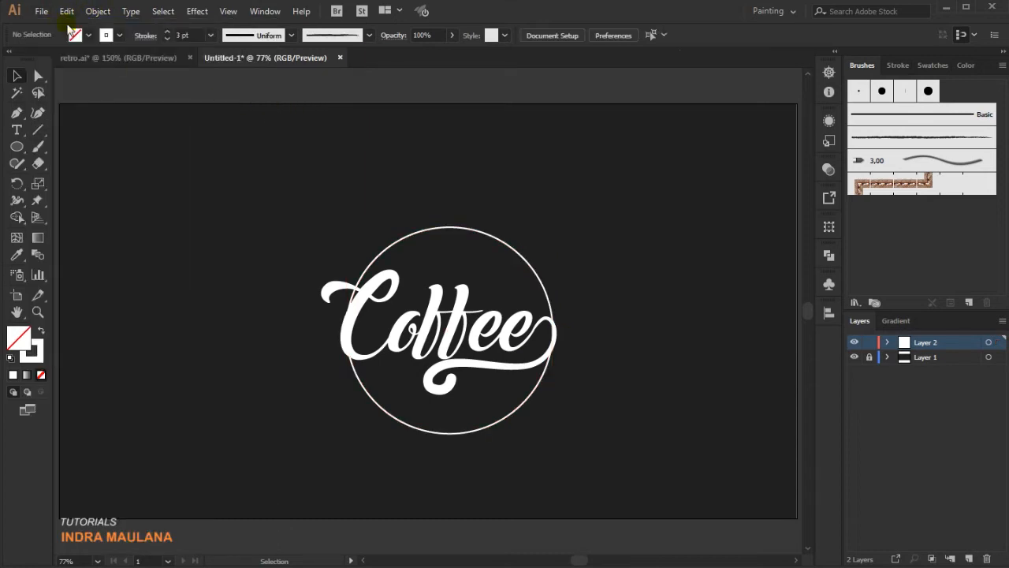
{"action": "left_click", "coordinate": [64, 11]}
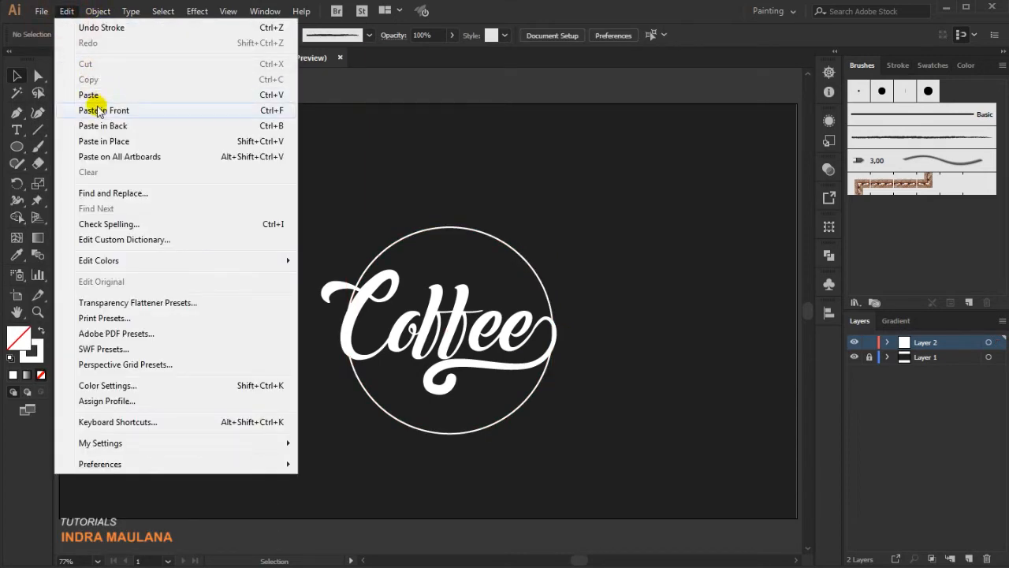
{"action": "left_click", "coordinate": [595, 240]}
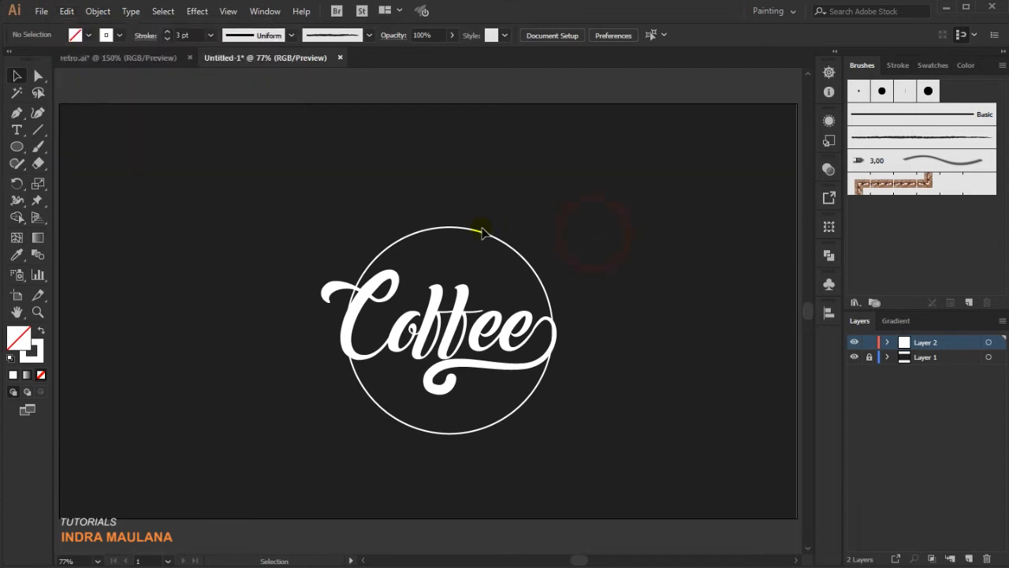
Step: Duplicate the circle by copying it and pasting the copy in front
{"action": "left_click", "coordinate": [483, 235]}
{"action": "left_click", "coordinate": [68, 11]}
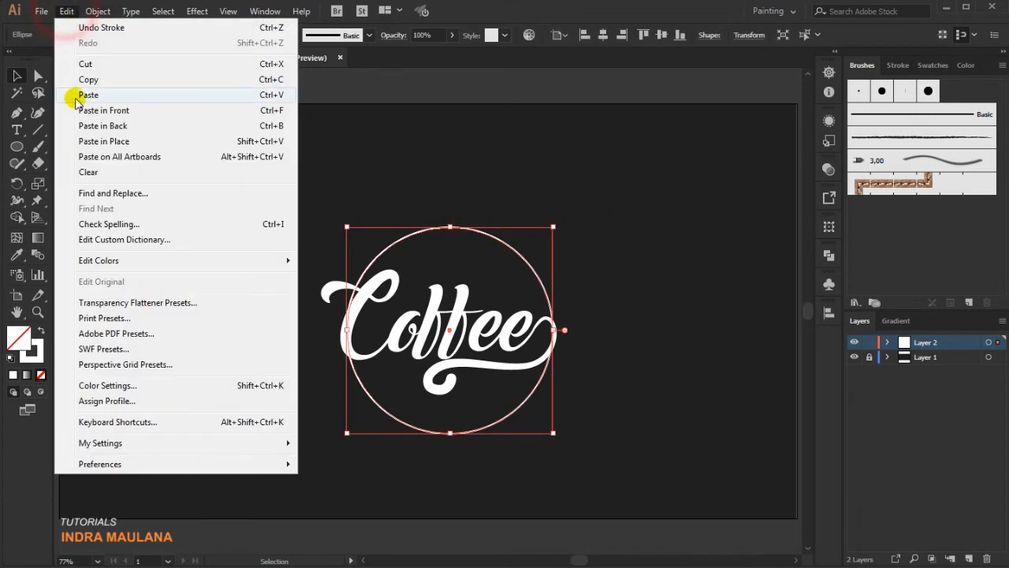
{"action": "left_click", "coordinate": [67, 11]}
{"action": "left_click", "coordinate": [66, 11]}
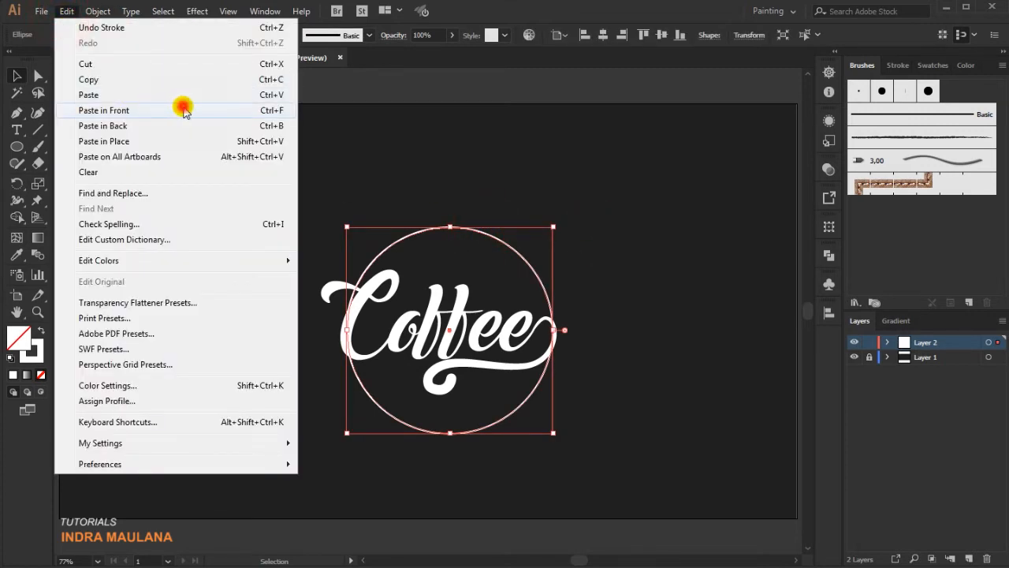
{"action": "left_click", "coordinate": [145, 110]}
Step: Shrink the circle copy and place it inside the original circle as an inner ring, and deselect it
{"action": "left_click_drag", "start_coordinate": [554, 227], "coordinate": [540, 239]}
{"action": "mouse_move", "coordinate": [412, 412]}
{"action": "left_mouse_down"}
{"action": "mouse_move", "coordinate": [403, 418]}
{"action": "mouse_move", "coordinate": [413, 425]}
{"action": "left_mouse_up"}
{"action": "left_click", "coordinate": [646, 344]}
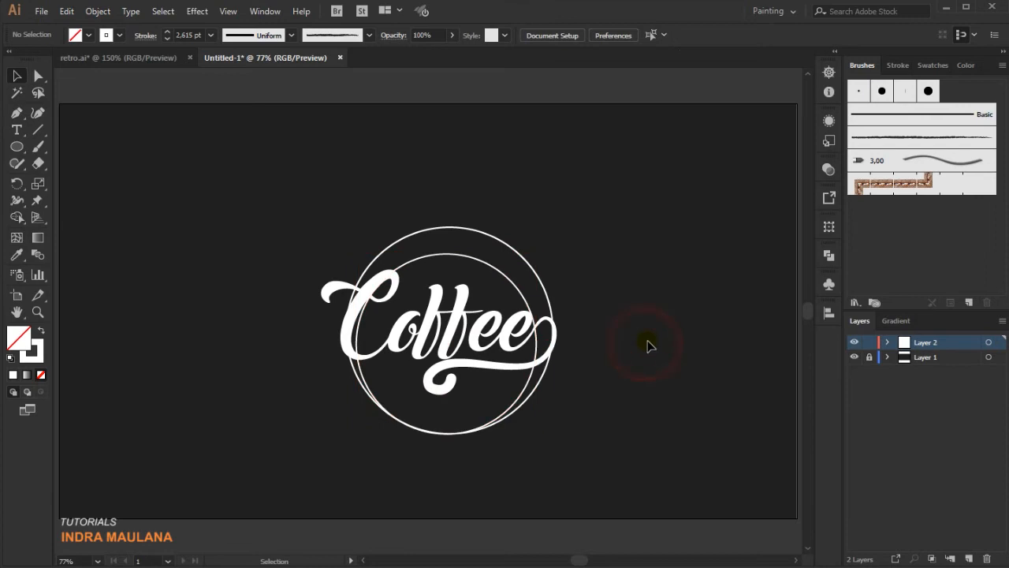
{"action": "left_click_drag", "start_coordinate": [497, 273], "coordinate": [506, 261]}
{"action": "left_click", "coordinate": [631, 254]}
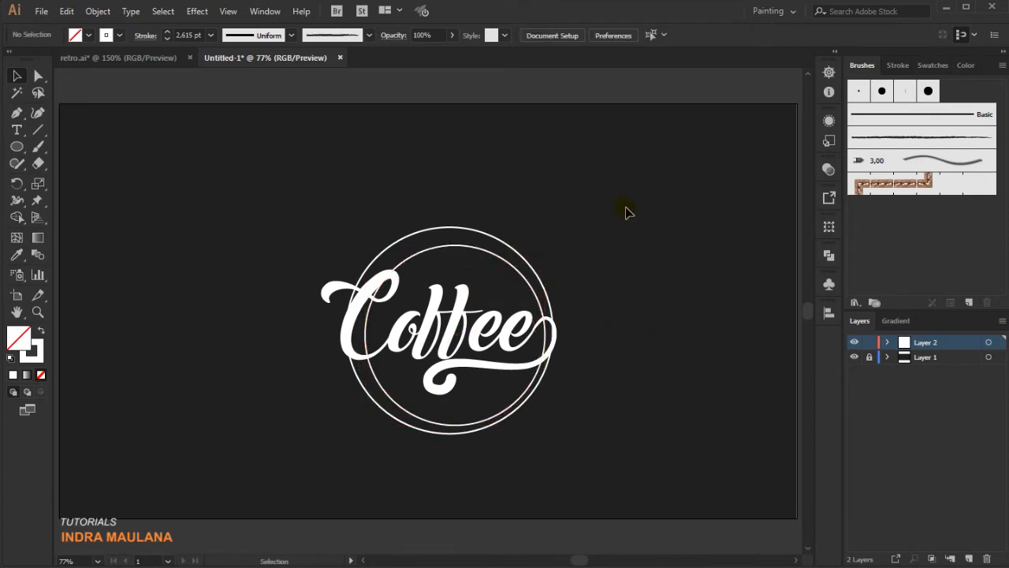
Step: Offset the path of the Coffee lettering by 10 px with Round joins and a miter limit of 2
{"action": "left_click", "coordinate": [450, 328]}
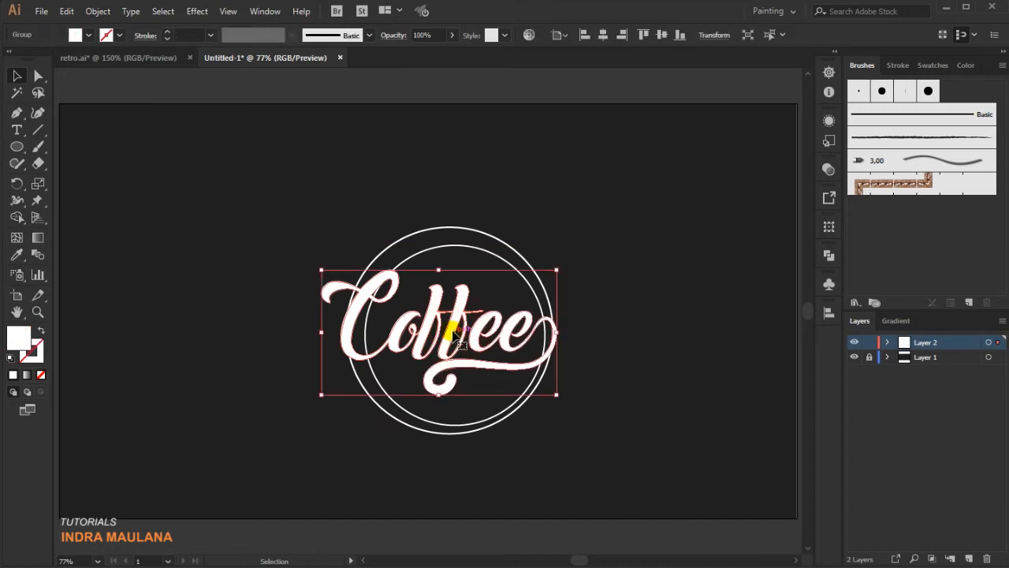
{"action": "left_click", "coordinate": [98, 11]}
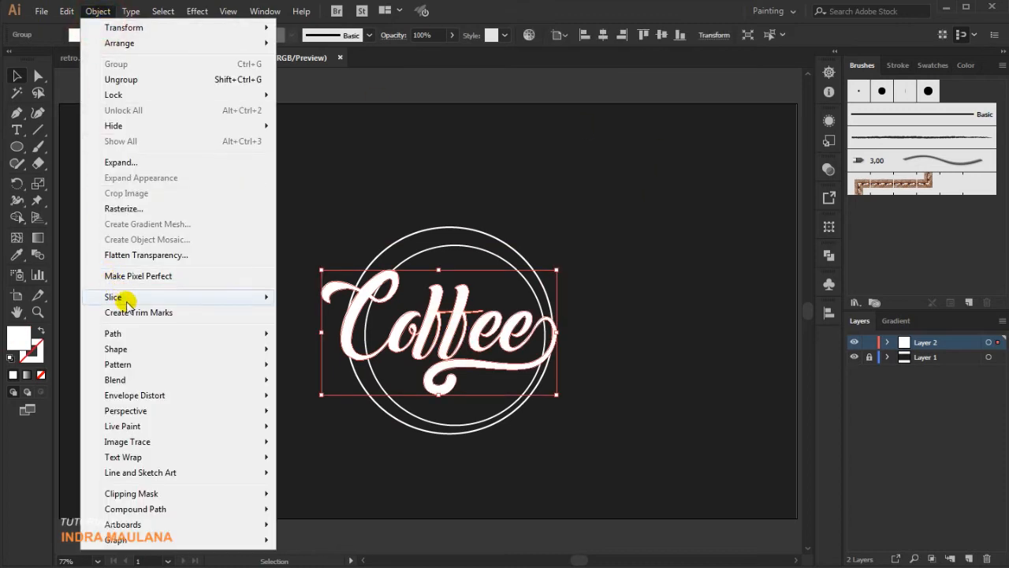
{"action": "mouse_move", "coordinate": [143, 334]}
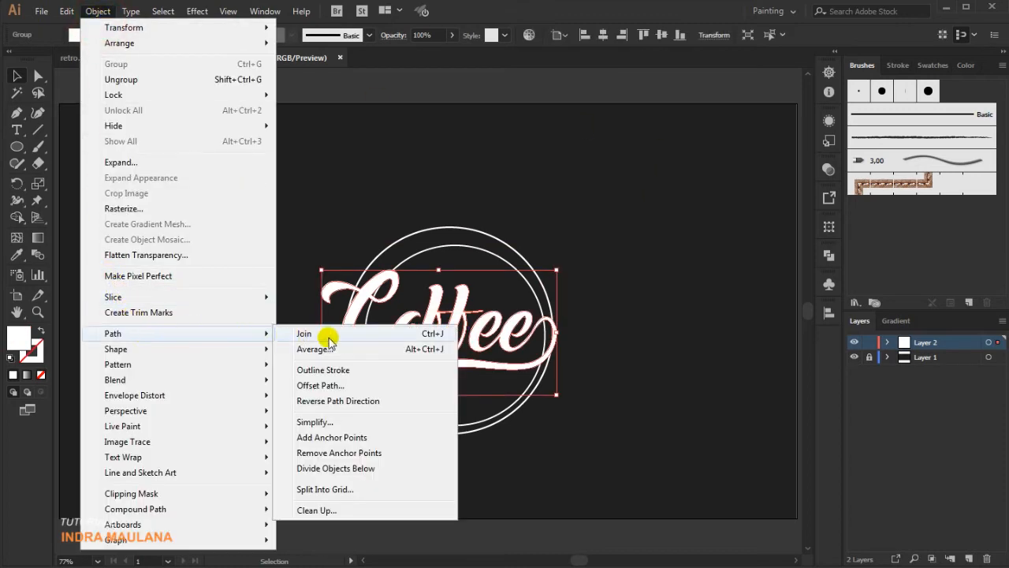
{"action": "left_click", "coordinate": [355, 386]}
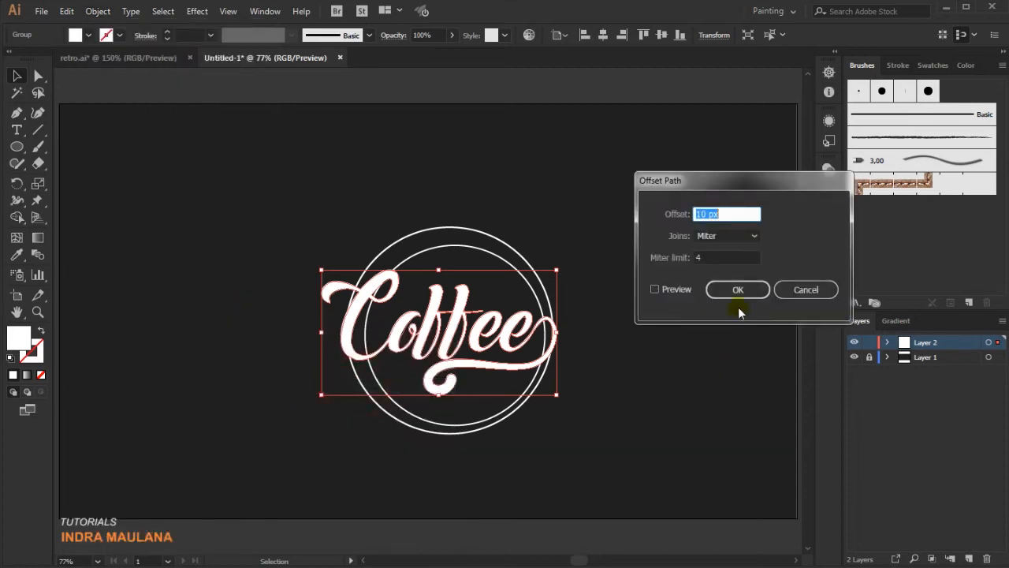
{"action": "left_click", "coordinate": [656, 289]}
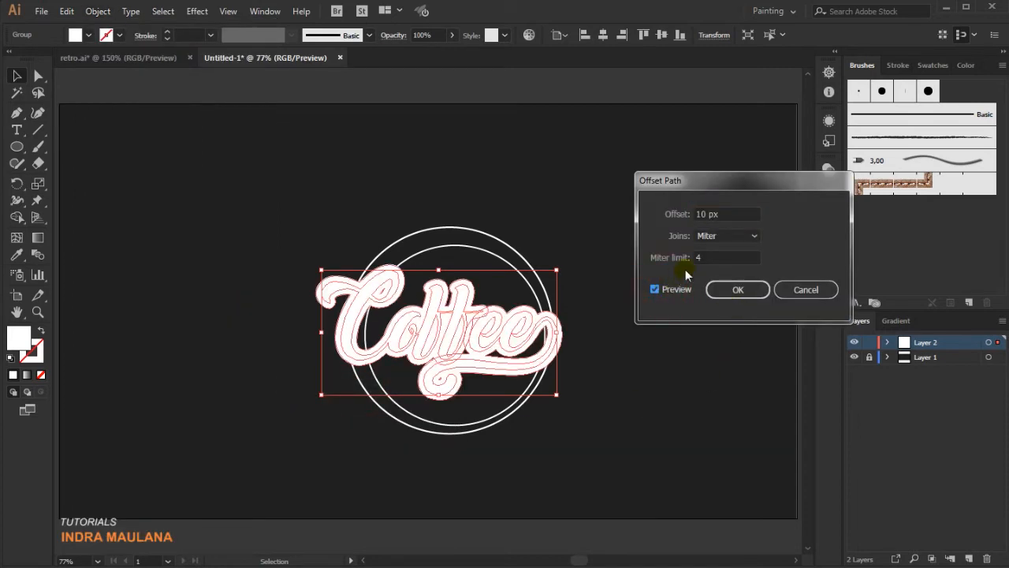
{"action": "left_click", "coordinate": [720, 235]}
{"action": "left_click", "coordinate": [716, 258]}
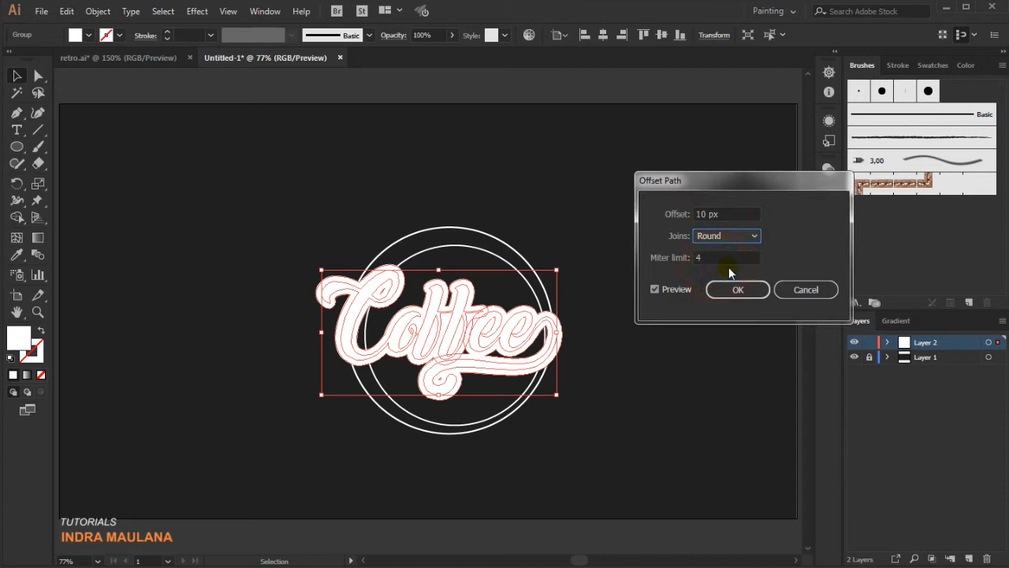
{"action": "left_click", "coordinate": [727, 259]}
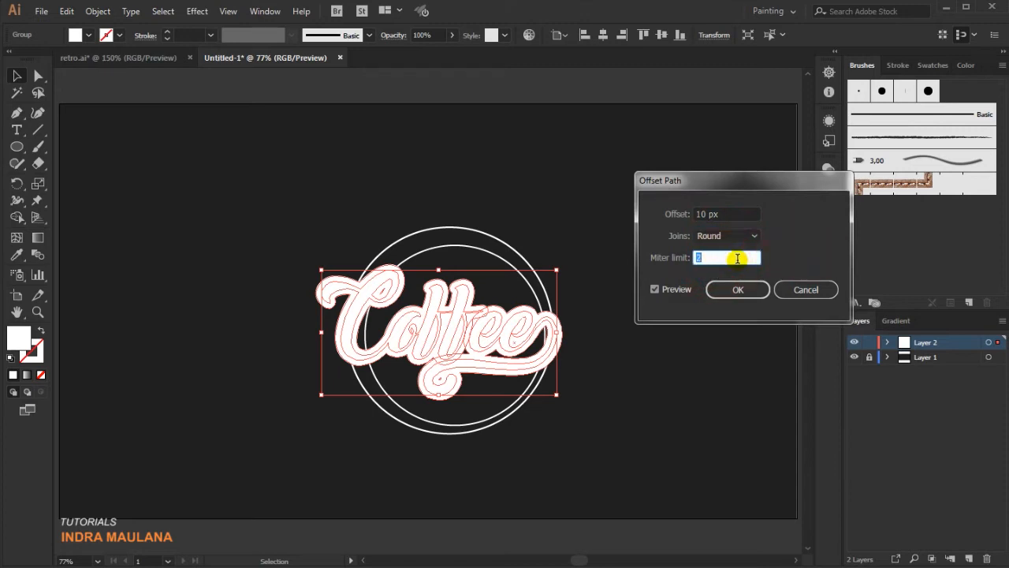
{"action": "left_click", "coordinate": [713, 290]}
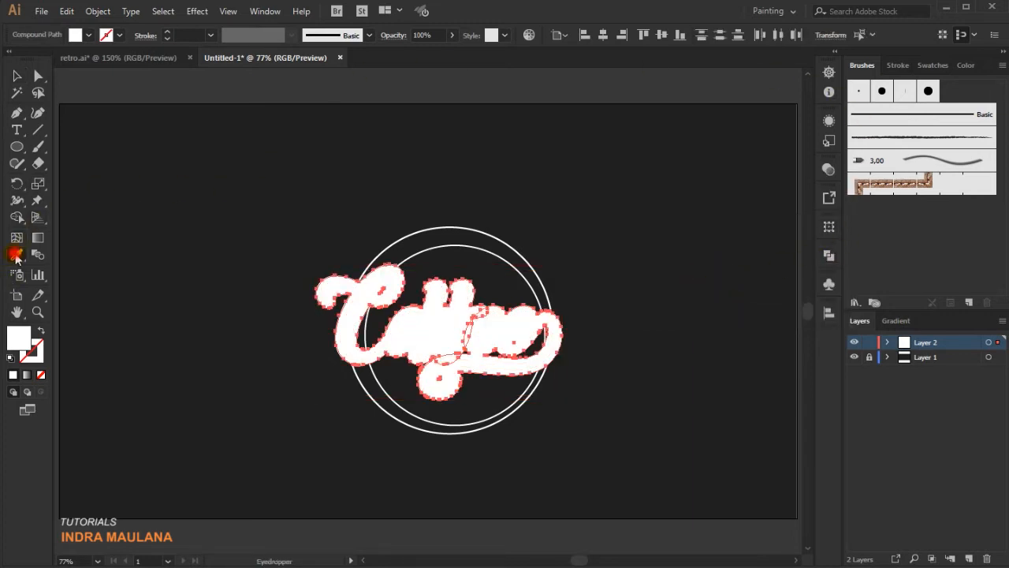
Step: Fill the offset shapes with the dark background colour sampled by Eyedropper, and unite them with Pathfinder
{"action": "left_click", "coordinate": [266, 198]}
{"action": "left_click", "coordinate": [16, 75]}
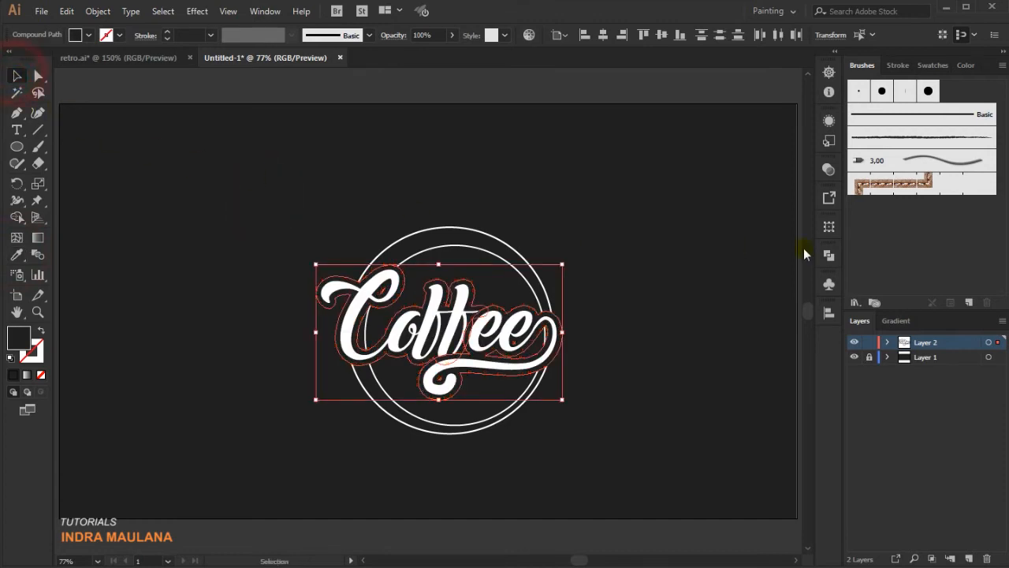
{"action": "left_click", "coordinate": [828, 255]}
{"action": "left_click", "coordinate": [665, 284]}
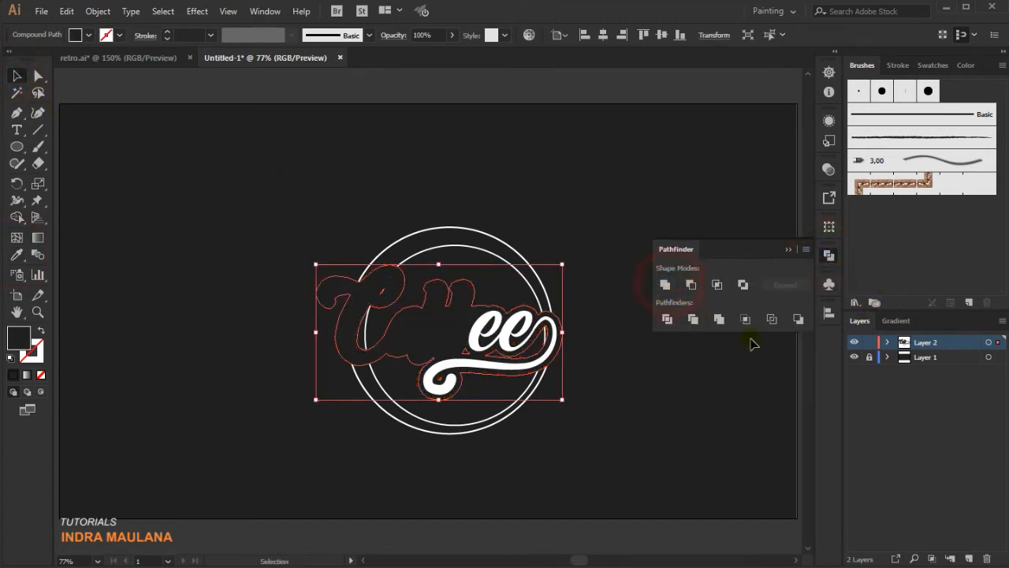
{"action": "left_click", "coordinate": [787, 248]}
Step: Send the united dark outline shape backward behind the white Coffee lettering, and deselect it
{"action": "right_click", "coordinate": [473, 318]}
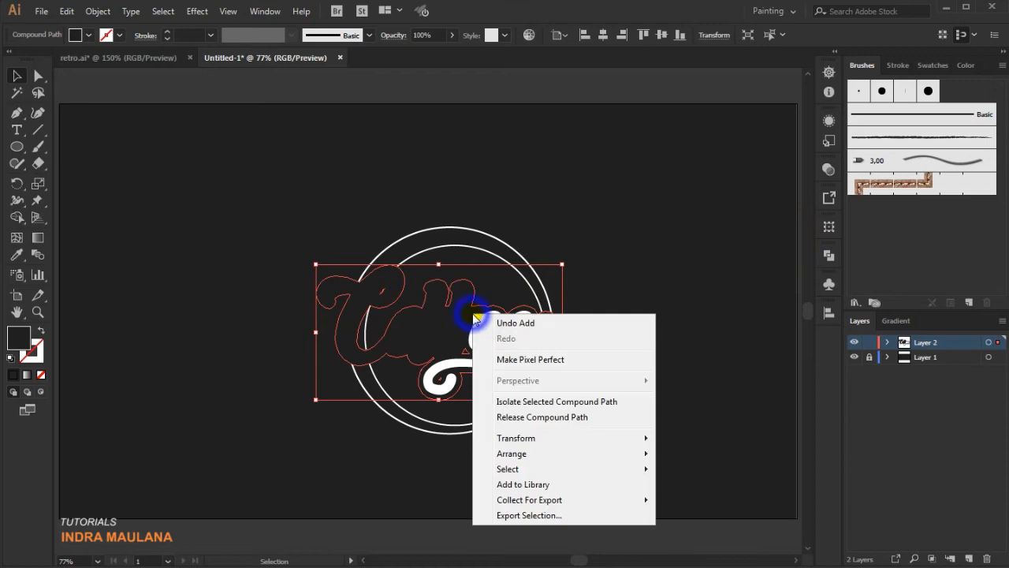
{"action": "mouse_move", "coordinate": [593, 453]}
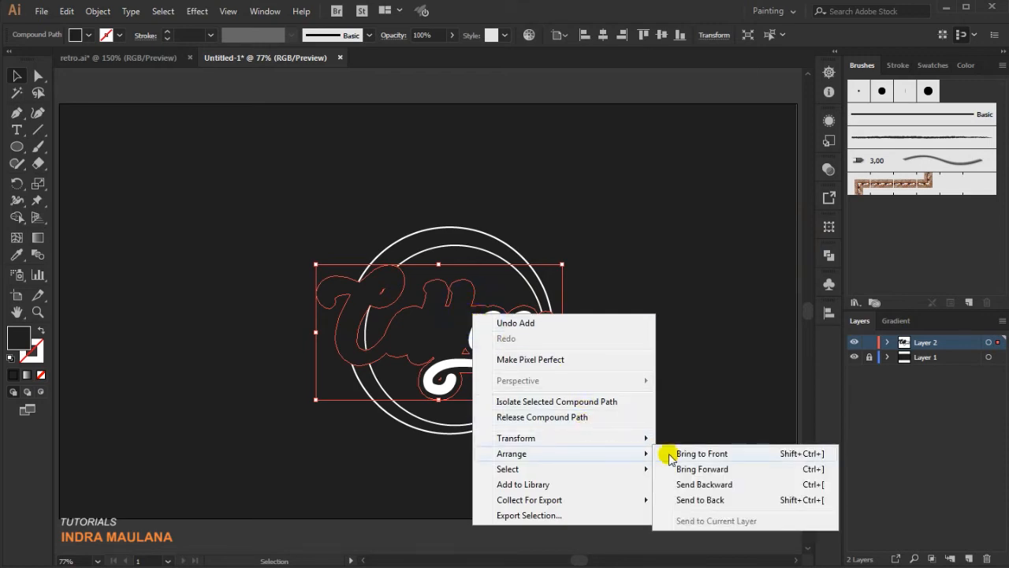
{"action": "left_click", "coordinate": [758, 486]}
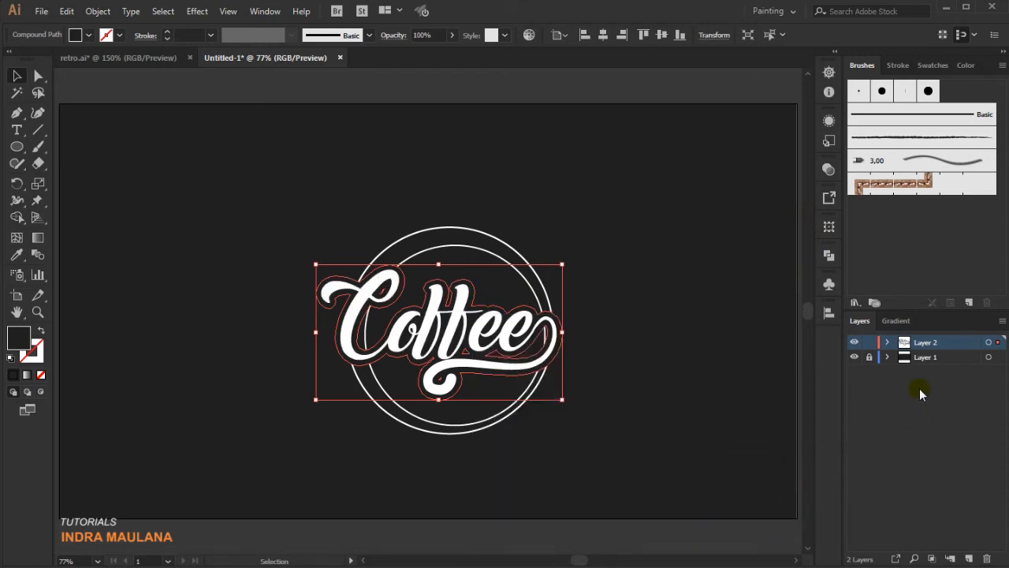
{"action": "left_click", "coordinate": [639, 280]}
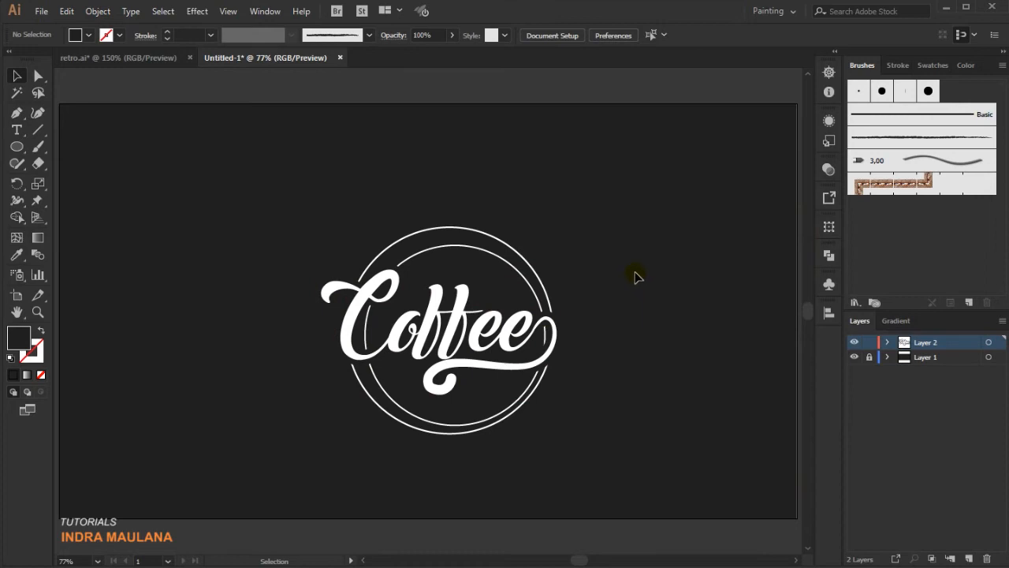
Step: Hide Layer 1, which holds the dark background
{"action": "key", "text": "ctrl+plus"}
{"action": "key", "text": "ctrl+plus"}
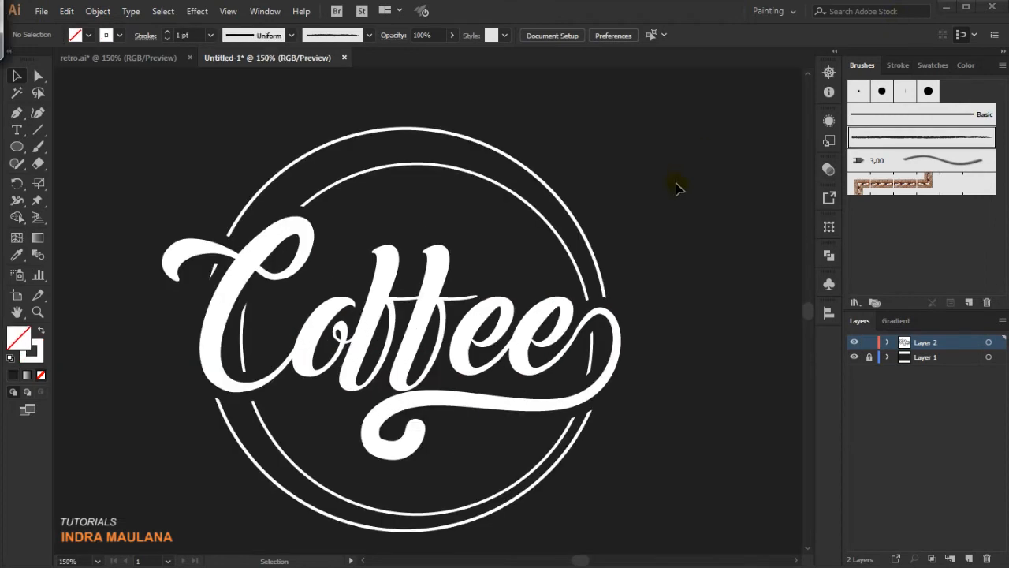
{"action": "left_click", "coordinate": [853, 357]}
Step: Ungroup the Coffee lettering and its dark offset shape, and clear the selection
{"action": "left_click", "coordinate": [612, 312]}
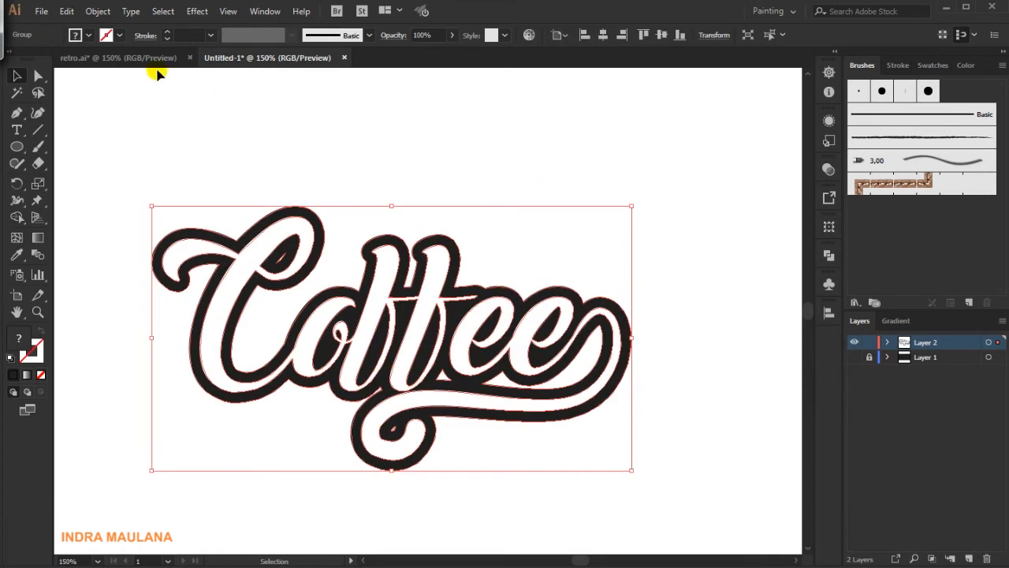
{"action": "right_click", "coordinate": [333, 282]}
{"action": "left_click", "coordinate": [373, 400]}
{"action": "left_click", "coordinate": [581, 225]}
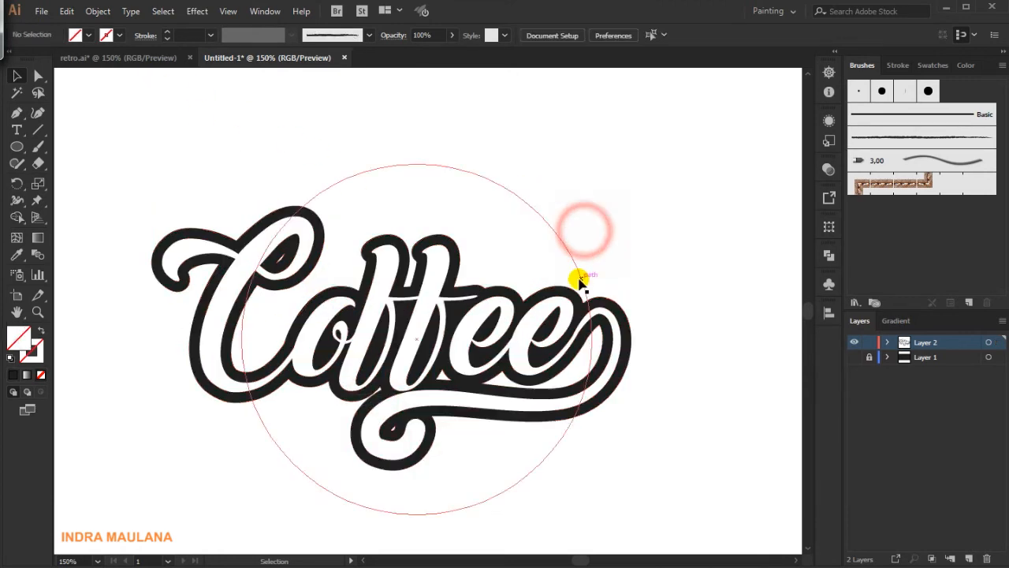
Step: Give the dark offset shape behind the lettering a 1 pt stroke in the same dark grey as its fill
{"action": "left_click_drag", "start_coordinate": [574, 281], "coordinate": [659, 204]}
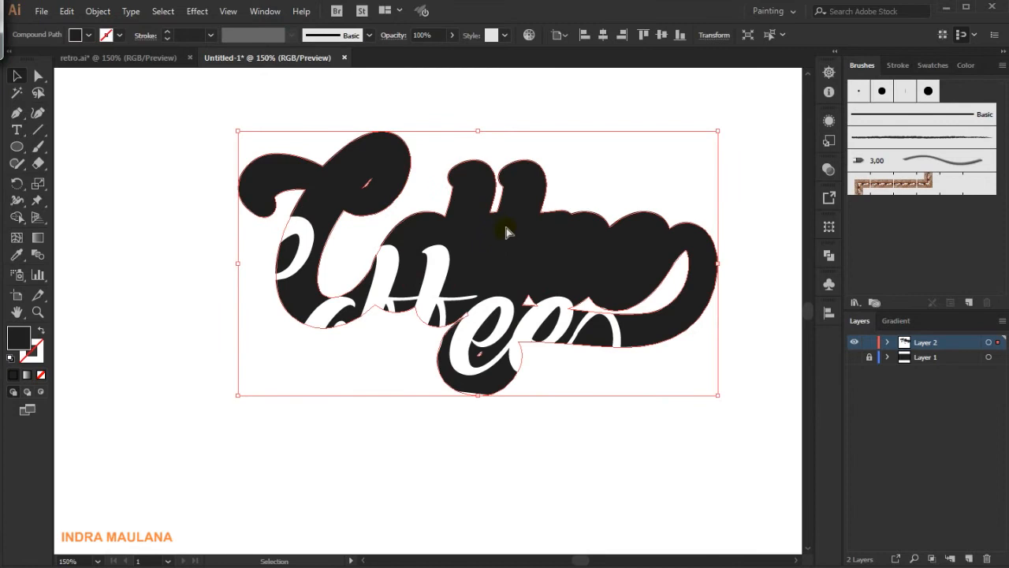
{"action": "key", "text": "ctrl+z"}
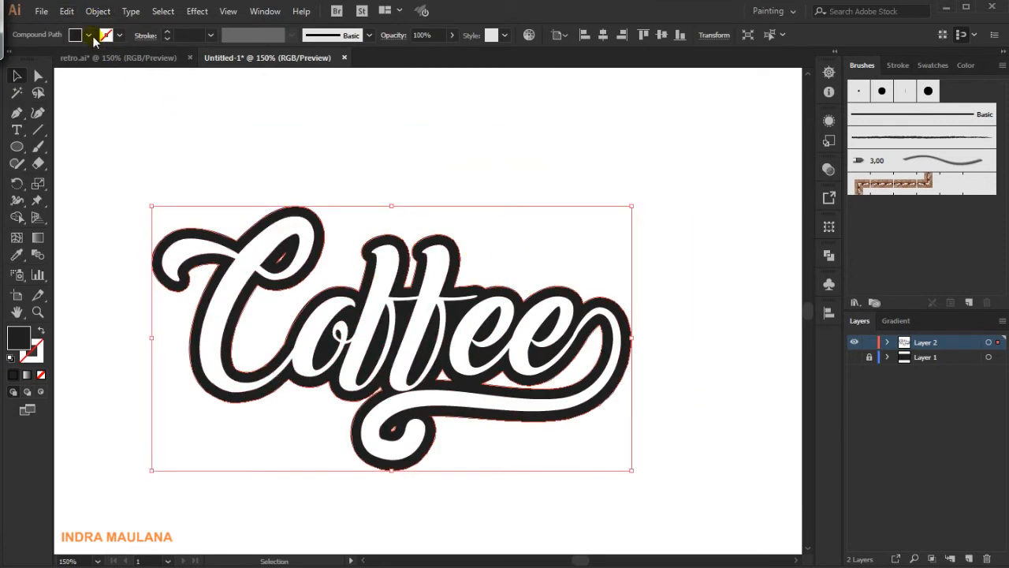
{"action": "left_click", "coordinate": [89, 36]}
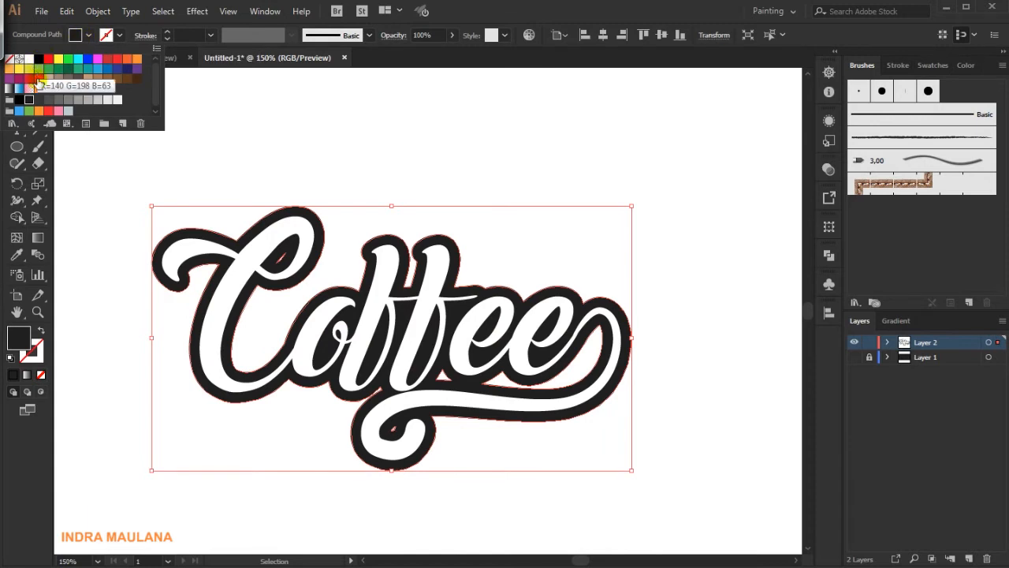
{"action": "left_click", "coordinate": [121, 35]}
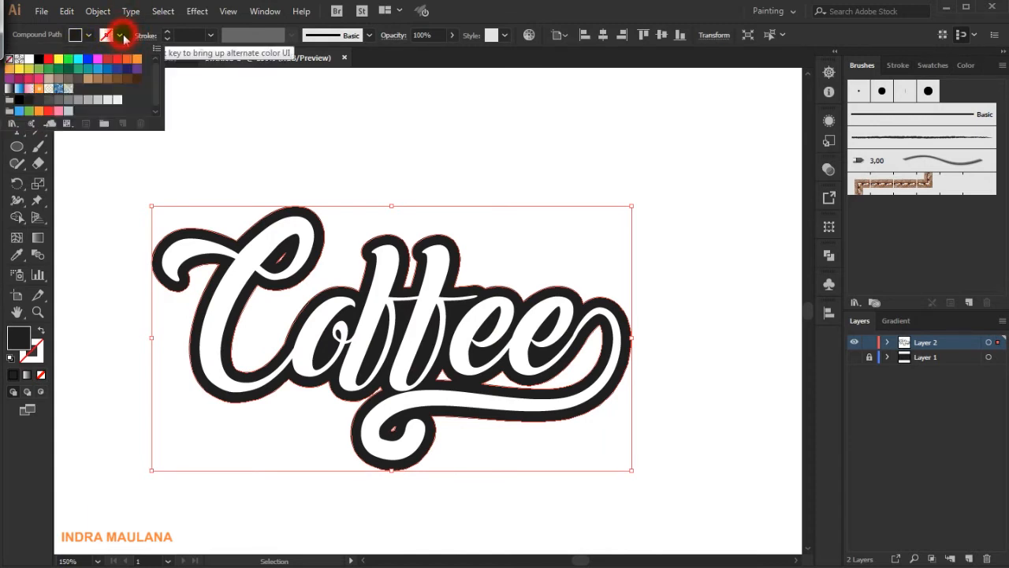
{"action": "left_click", "coordinate": [30, 102]}
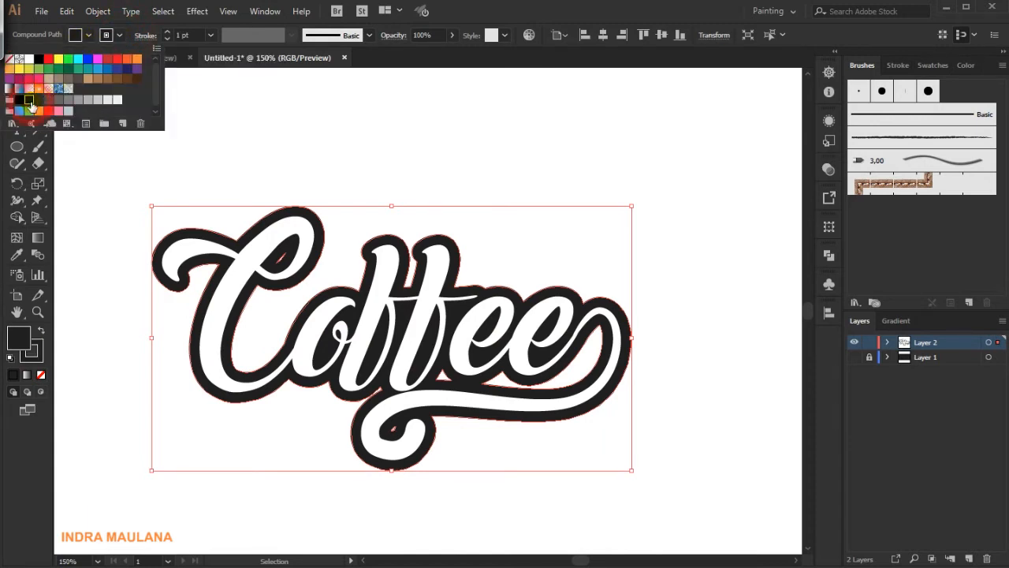
Step: Align the dark offset shape's stroke to the outside and set its weight to 13 pt
{"action": "left_click", "coordinate": [146, 36]}
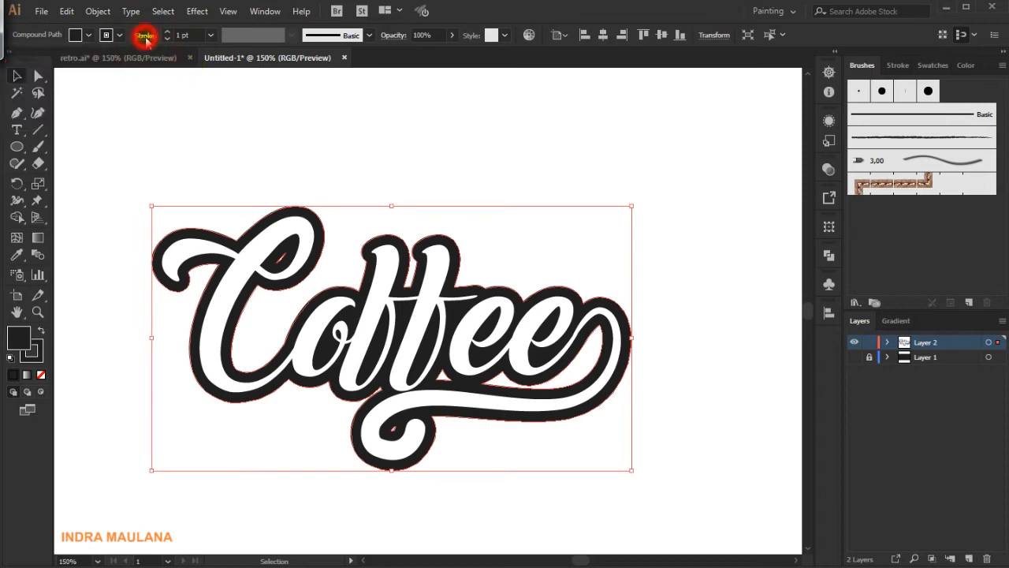
{"action": "left_click", "coordinate": [146, 36]}
{"action": "left_click", "coordinate": [85, 108]}
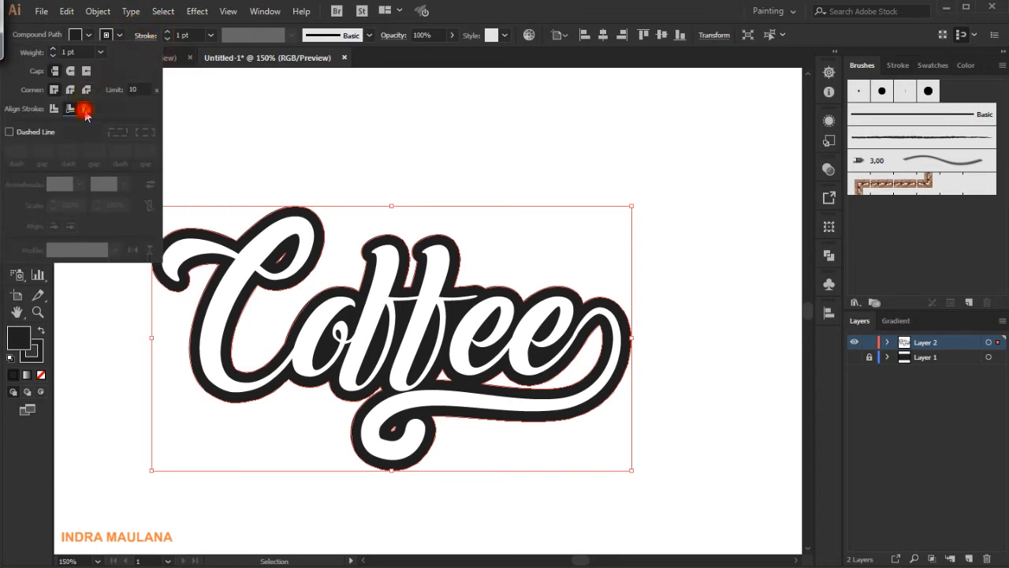
{"action": "left_click", "coordinate": [166, 36]}
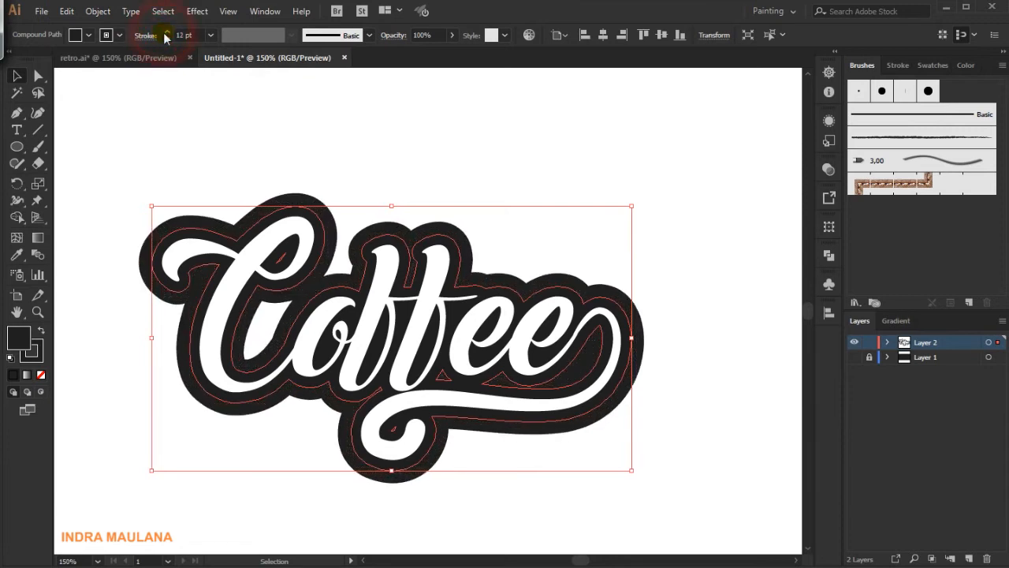
{"action": "left_click", "coordinate": [167, 36]}
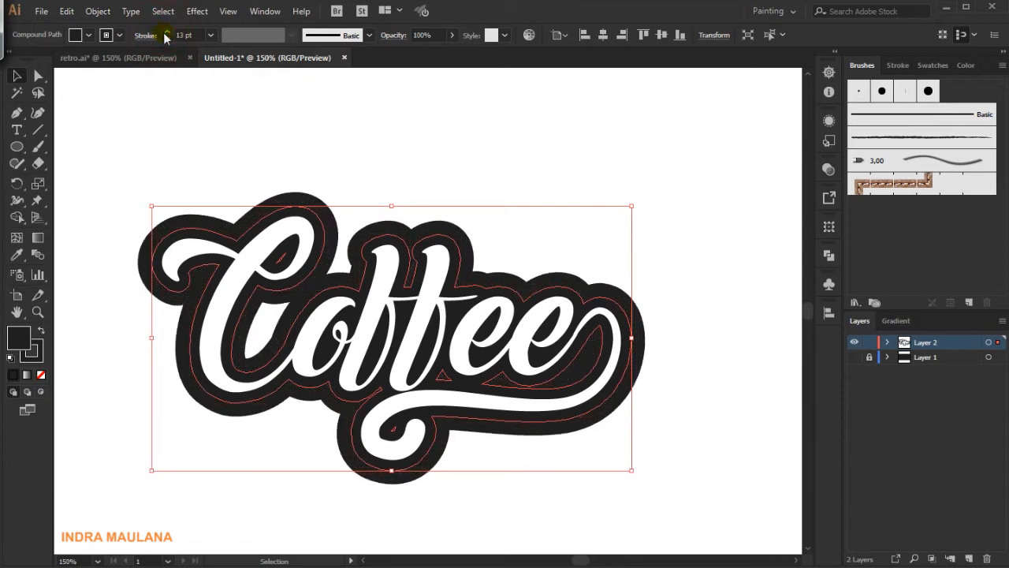
Step: Set the dark shape's stroke to 14 pt, checking the gap against the circle outlines with Layer 1 temporarily shown
{"action": "left_click", "coordinate": [851, 359]}
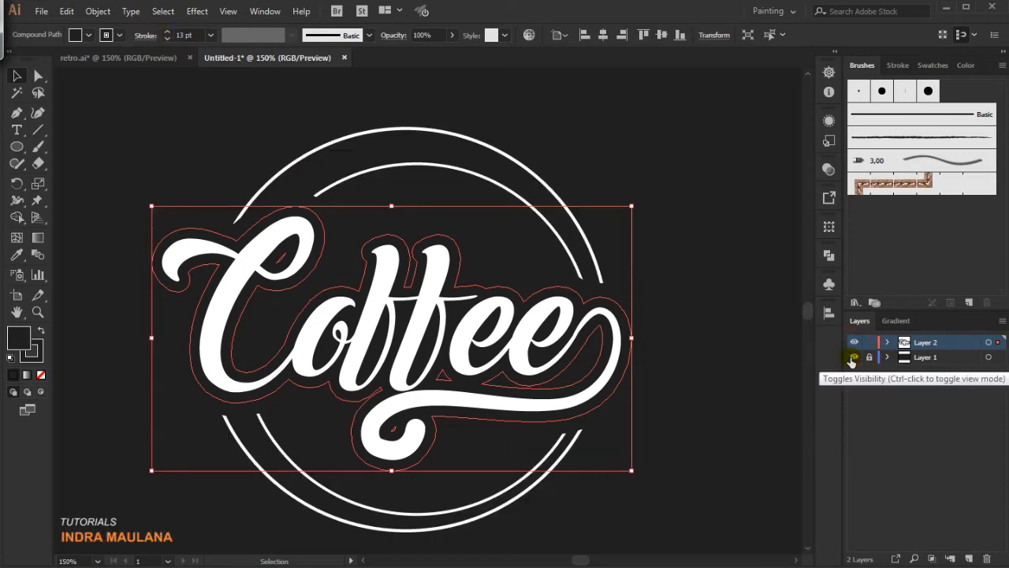
{"action": "left_click", "coordinate": [853, 358]}
{"action": "left_click", "coordinate": [167, 33]}
{"action": "left_click", "coordinate": [853, 359]}
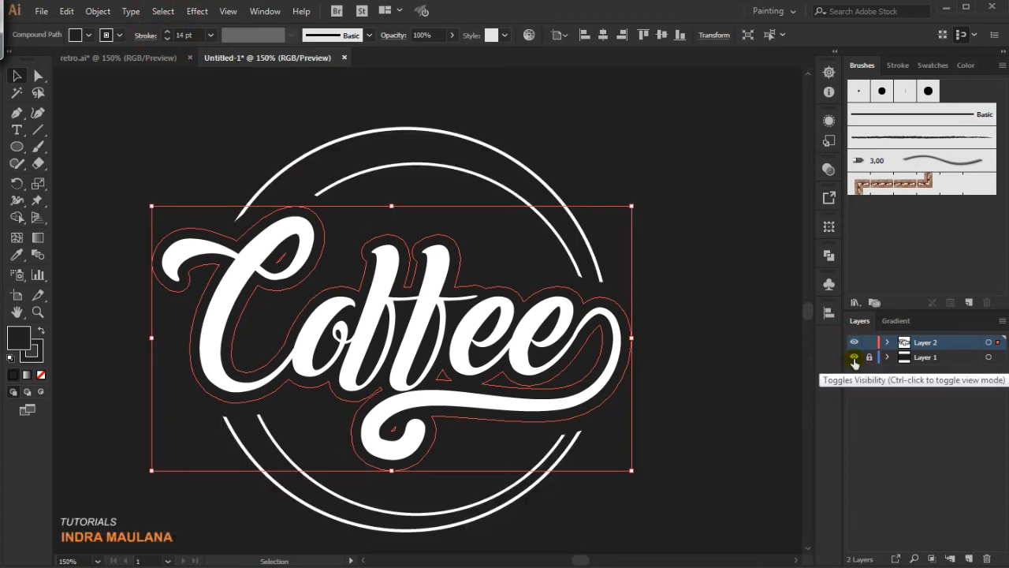
{"action": "left_click", "coordinate": [854, 360]}
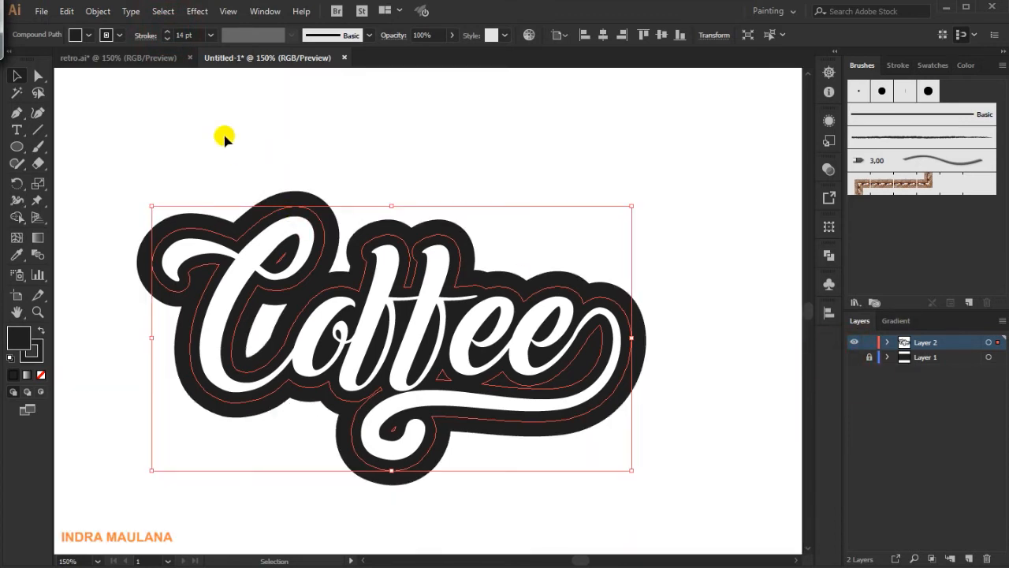
Step: Expand the appearance of the stroked dark shape, unite the pieces into one shape, and clear the selection
{"action": "left_click", "coordinate": [98, 11]}
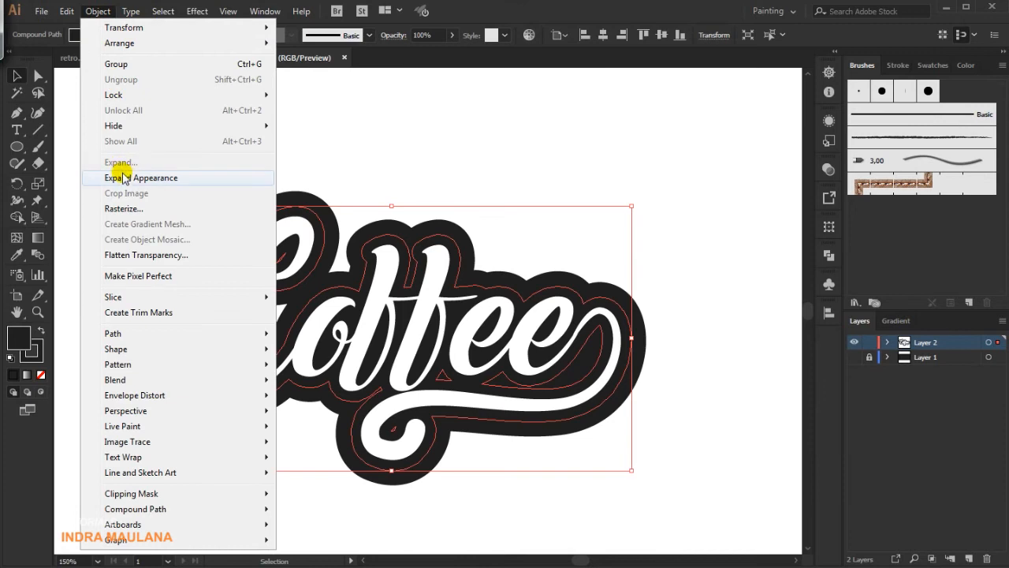
{"action": "left_click", "coordinate": [123, 175]}
{"action": "left_click", "coordinate": [828, 257]}
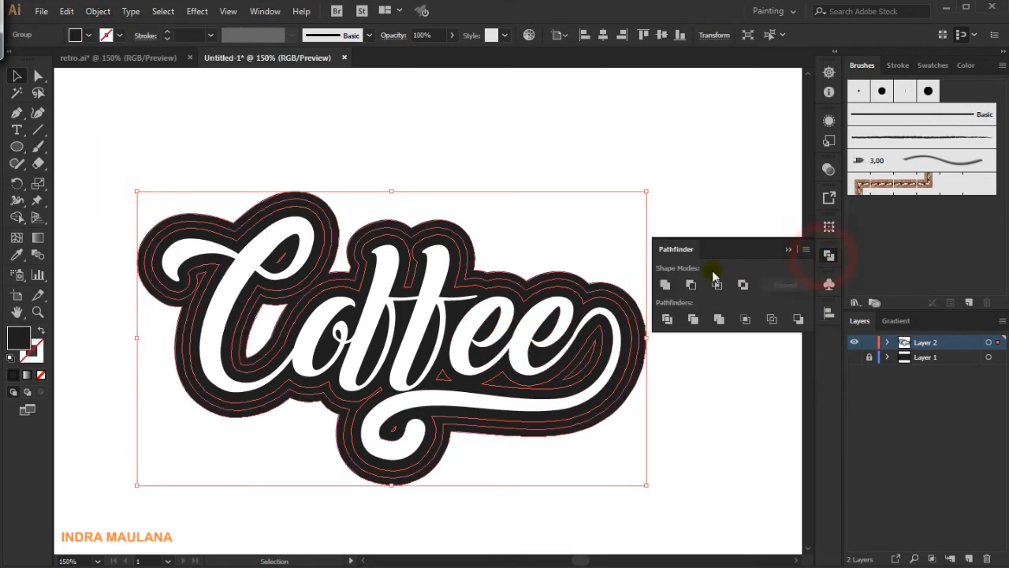
{"action": "left_click", "coordinate": [665, 285]}
{"action": "left_click", "coordinate": [789, 249]}
{"action": "left_click", "coordinate": [726, 229]}
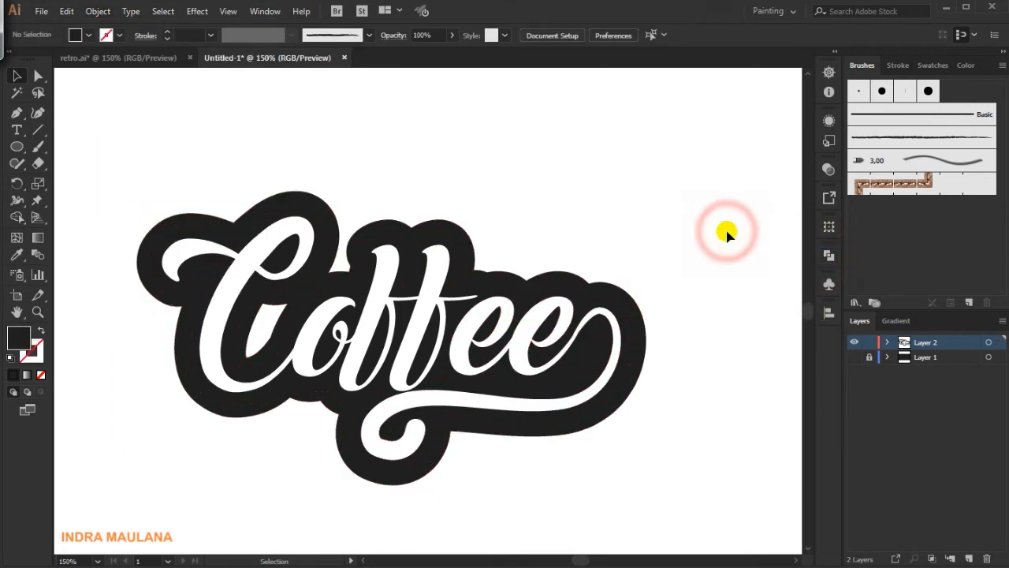
Step: Show Layer 1 again, lock Layer 2, and add a new Layer 3 on top
{"action": "left_click", "coordinate": [854, 356]}
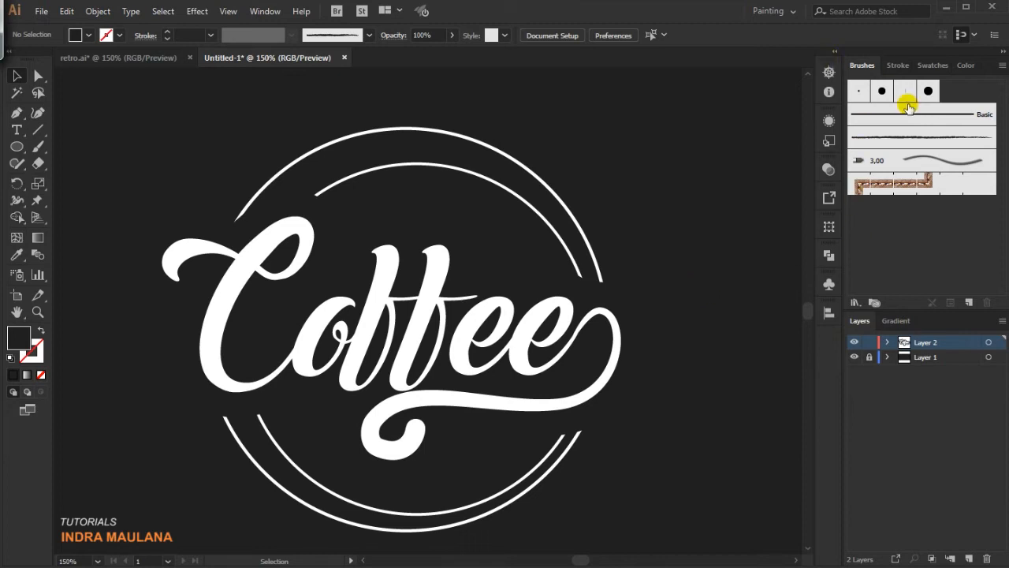
{"action": "left_click", "coordinate": [968, 558]}
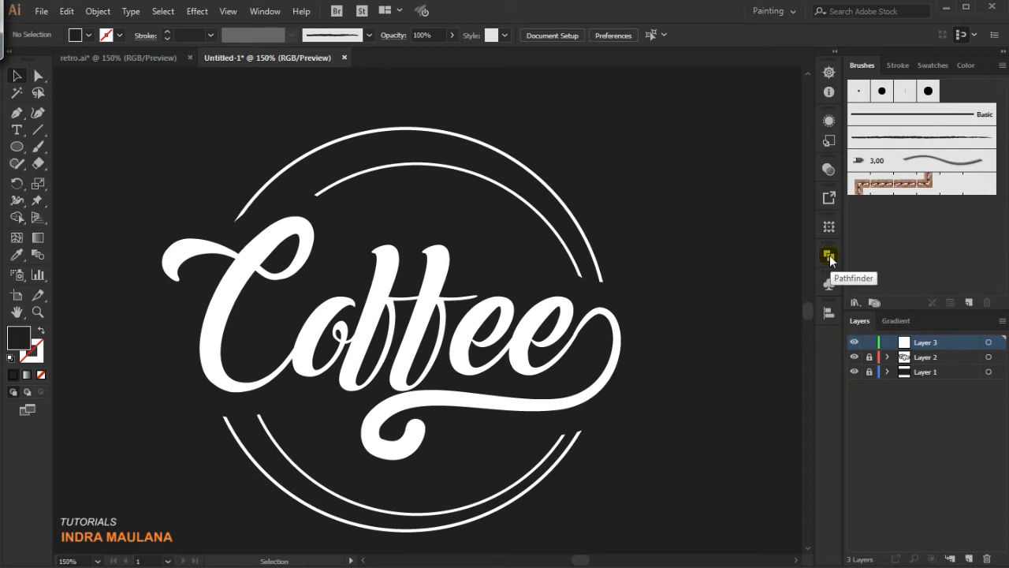
Step: Set up the Paintbrush with the rough-edged art brush, no fill, and a white 1 pt stroke
{"action": "left_click", "coordinate": [40, 147]}
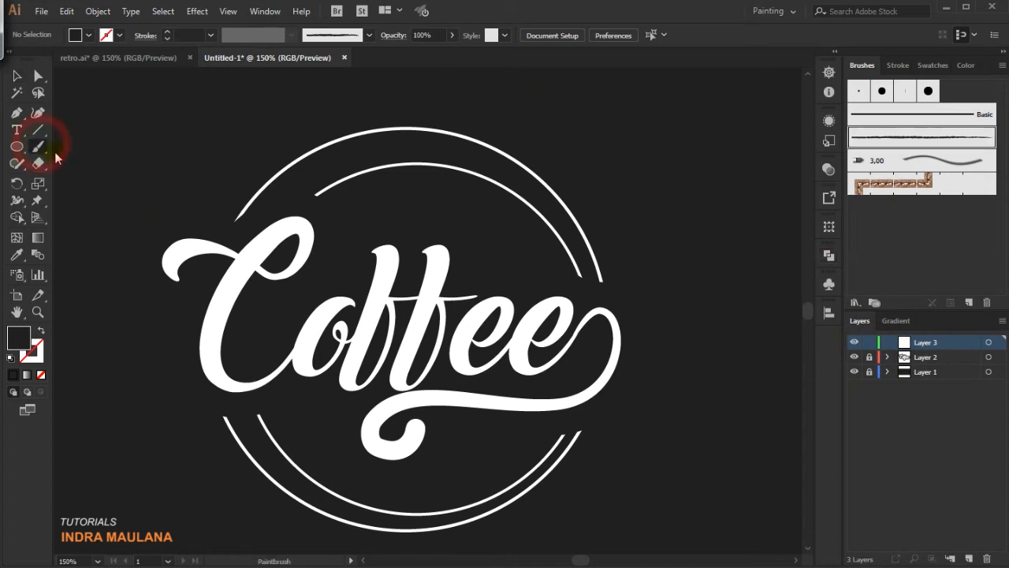
{"action": "left_click", "coordinate": [355, 33]}
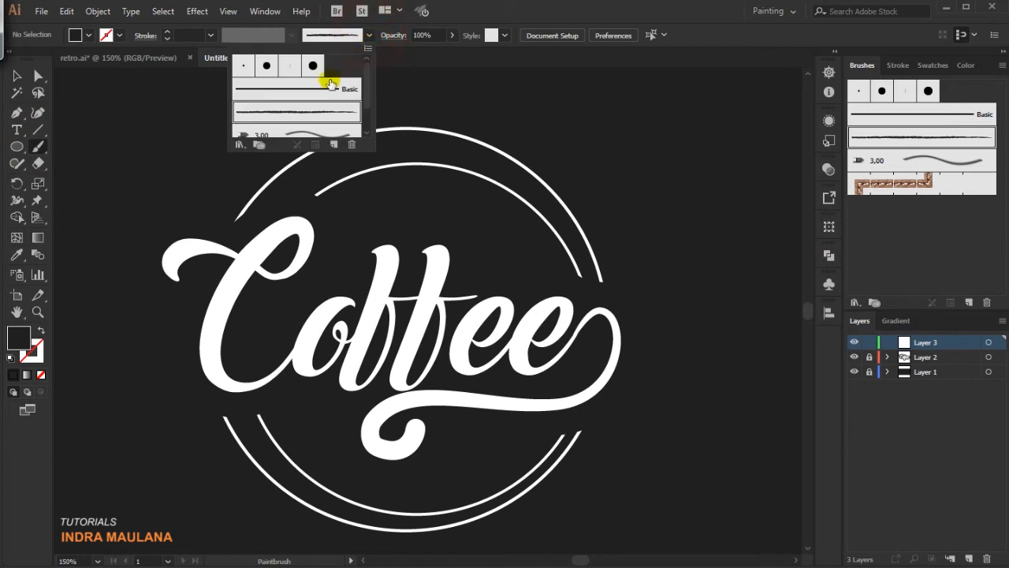
{"action": "left_click", "coordinate": [297, 110]}
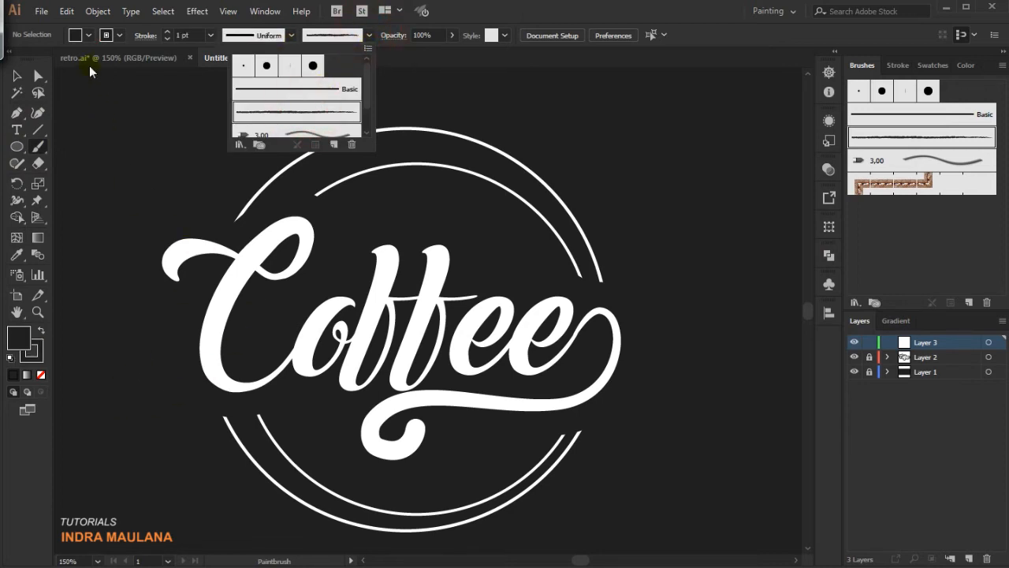
{"action": "left_click", "coordinate": [87, 35]}
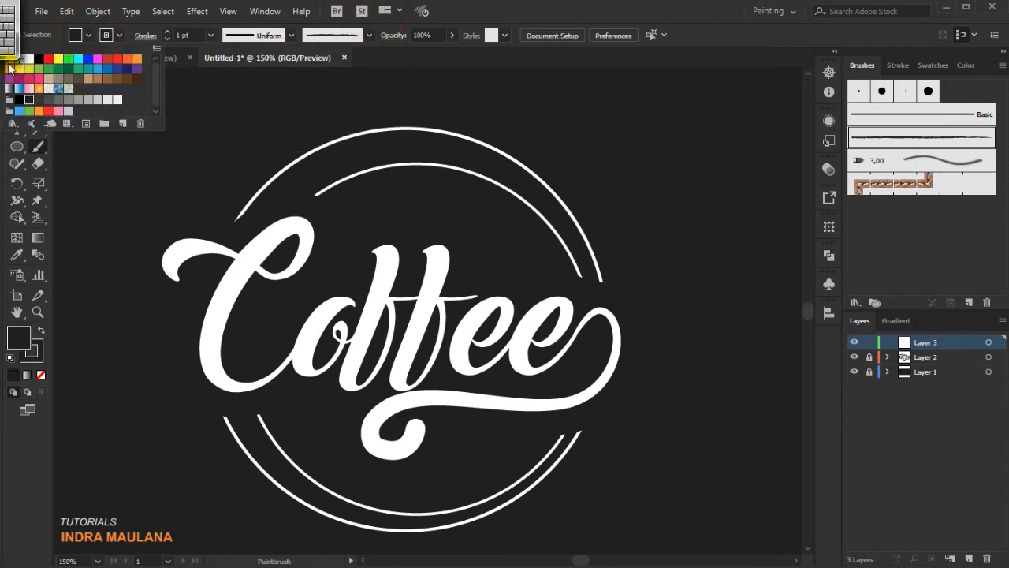
{"action": "left_click", "coordinate": [11, 61]}
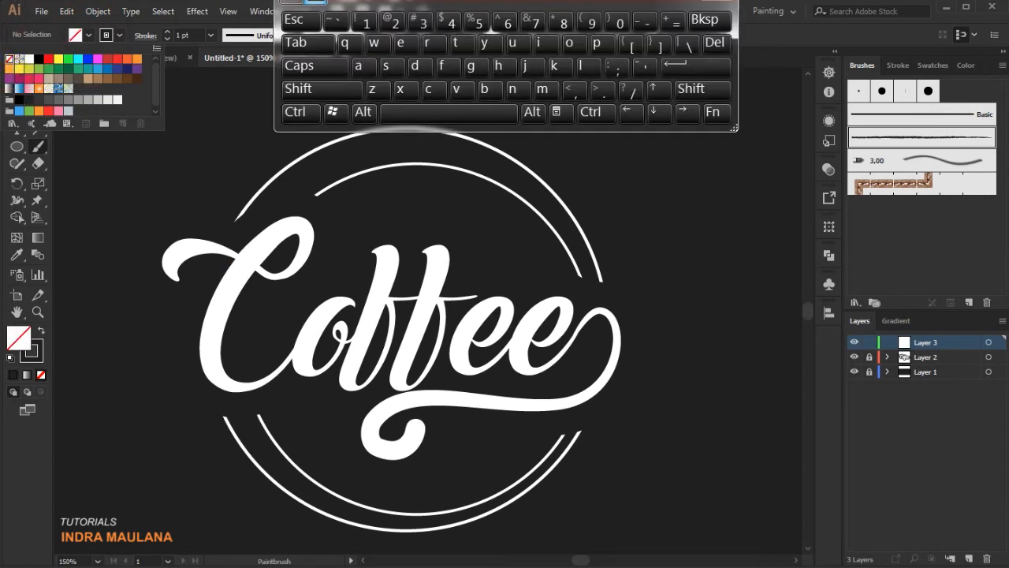
{"action": "left_click", "coordinate": [718, 2]}
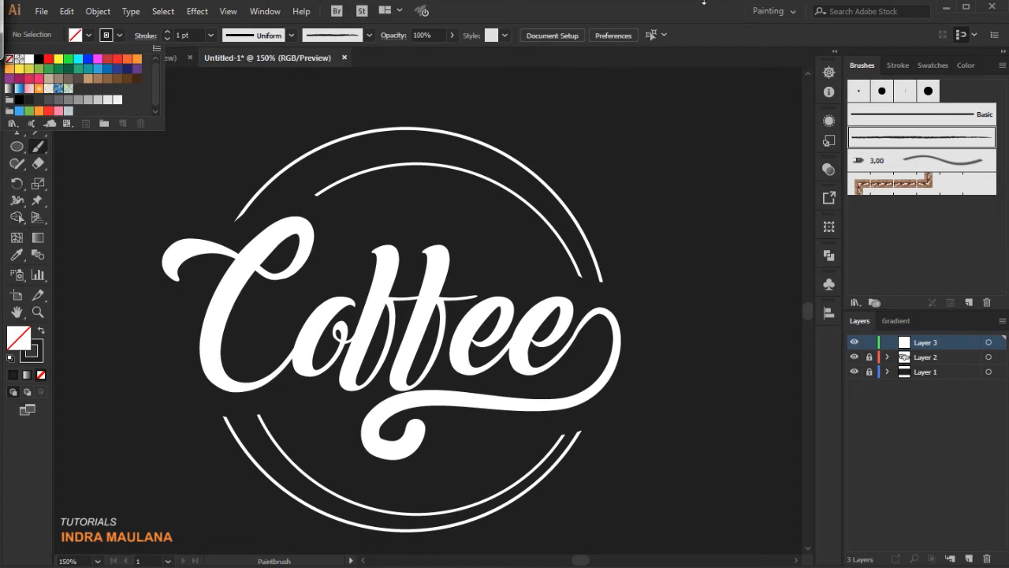
{"action": "left_click", "coordinate": [116, 38]}
{"action": "left_click", "coordinate": [118, 36]}
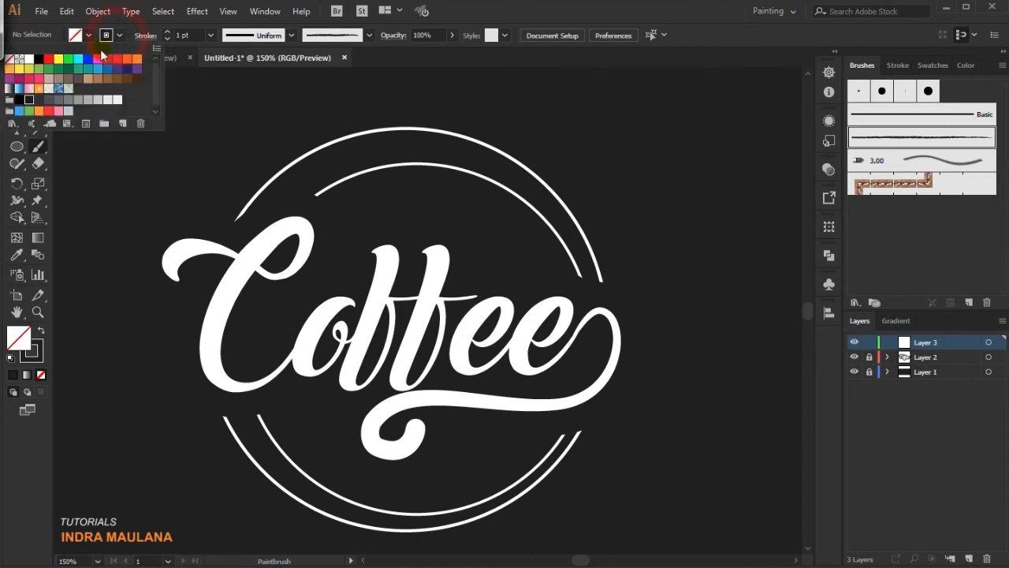
{"action": "left_click", "coordinate": [29, 59]}
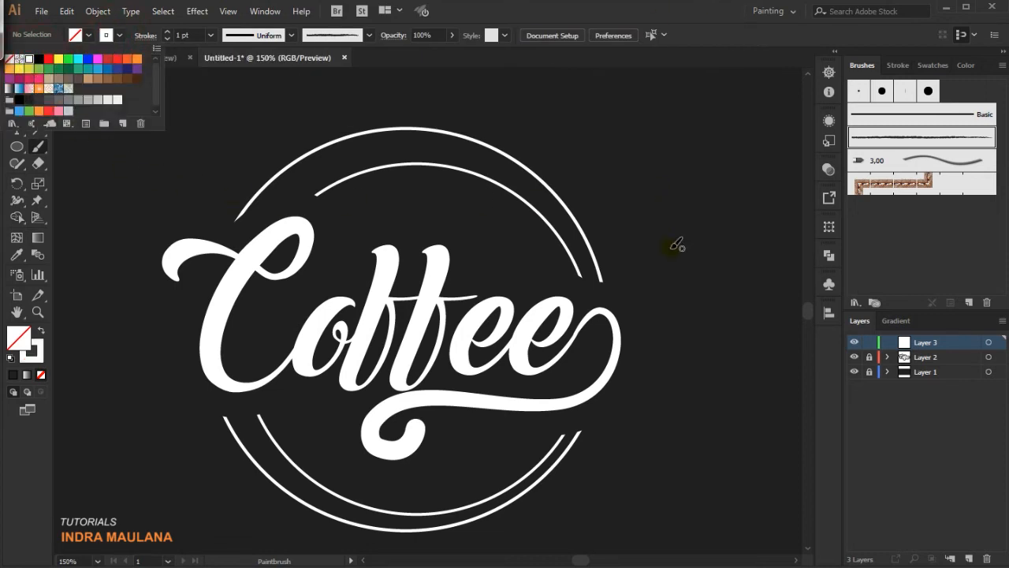
{"action": "left_click", "coordinate": [700, 271]}
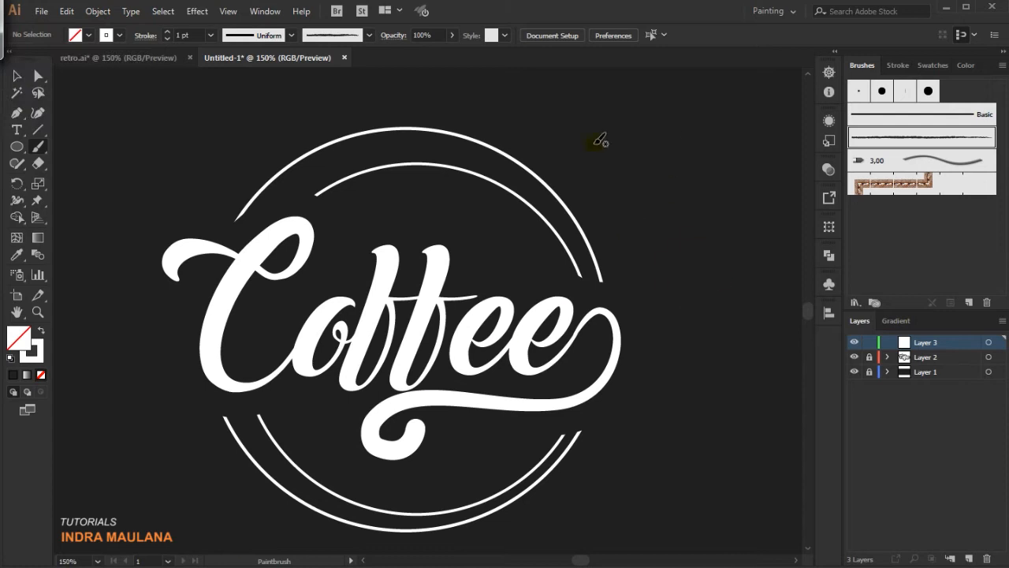
Step: Set the brush stroke to 0.75 pt and paint short diagonal hatch marks beneath the C and o and along the C's inner stem
{"action": "key", "text": "ctrl+plus"}
{"action": "key", "text": "ctrl+plus"}
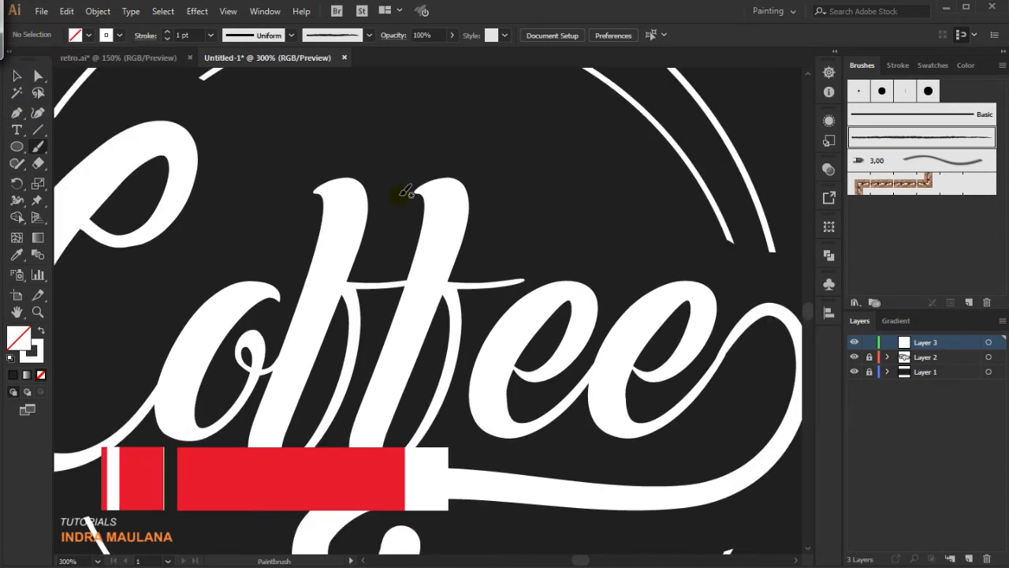
{"action": "mouse_move", "coordinate": [316, 225]}
{"action": "left_mouse_down"}
{"action": "mouse_move", "coordinate": [447, 165]}
{"action": "mouse_move", "coordinate": [516, 153]}
{"action": "mouse_move", "coordinate": [518, 142]}
{"action": "left_mouse_up"}
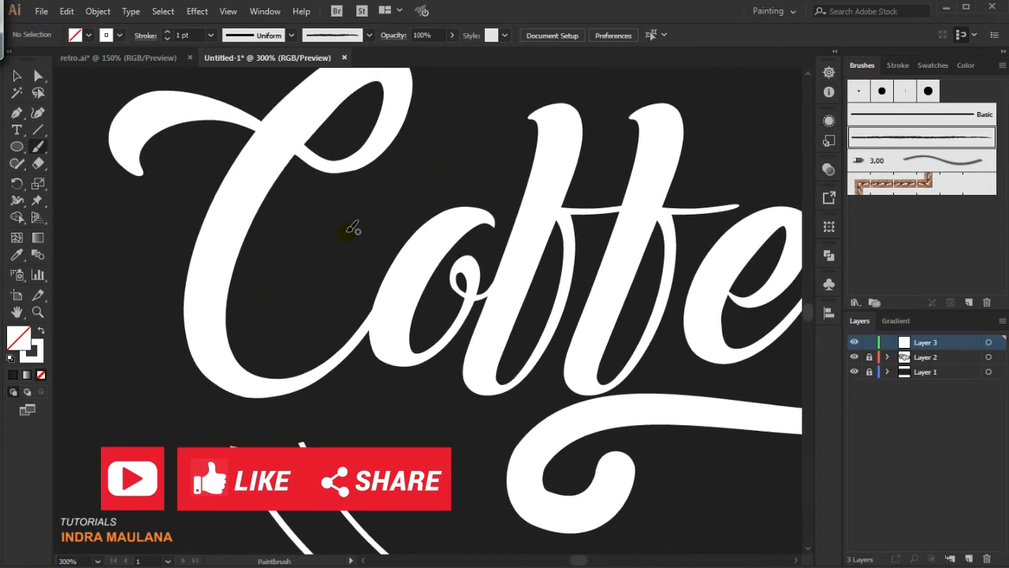
{"action": "key", "text": "ctrl+minus"}
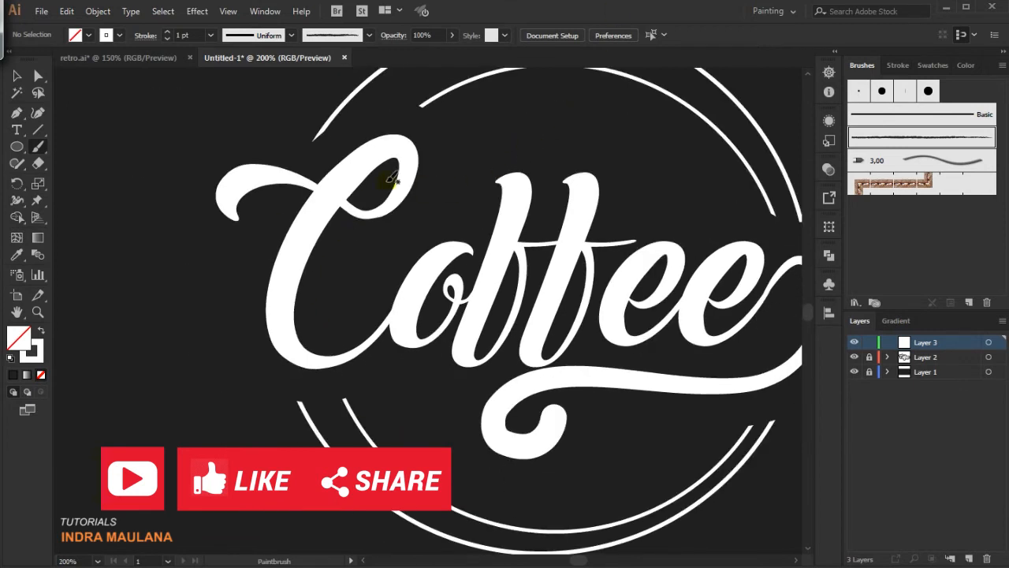
{"action": "left_click", "coordinate": [166, 39]}
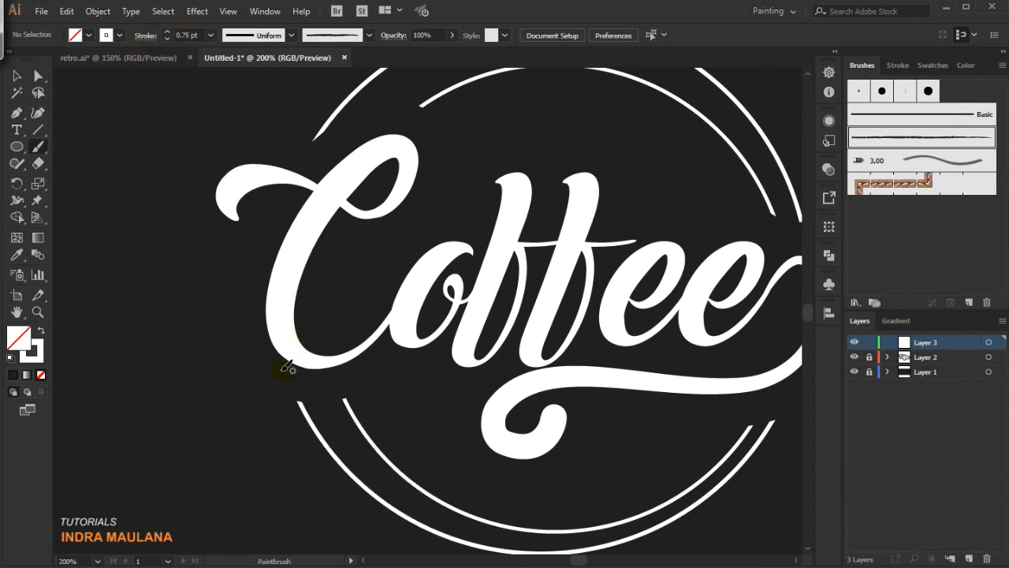
{"action": "mouse_move", "coordinate": [290, 366]}
{"action": "left_mouse_down"}
{"action": "mouse_move", "coordinate": [316, 383]}
{"action": "mouse_move", "coordinate": [378, 367]}
{"action": "mouse_move", "coordinate": [388, 349]}
{"action": "mouse_move", "coordinate": [402, 353]}
{"action": "mouse_move", "coordinate": [376, 340]}
{"action": "mouse_move", "coordinate": [431, 344]}
{"action": "mouse_move", "coordinate": [387, 343]}
{"action": "left_mouse_up"}
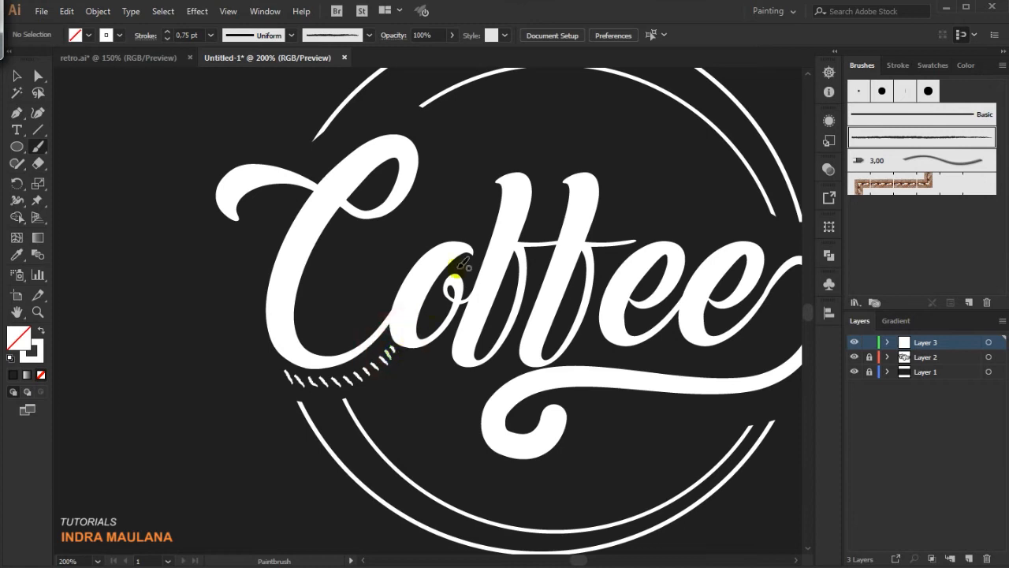
{"action": "mouse_move", "coordinate": [408, 355]}
{"action": "left_mouse_down"}
{"action": "mouse_move", "coordinate": [447, 359]}
{"action": "mouse_move", "coordinate": [459, 326]}
{"action": "left_mouse_up"}
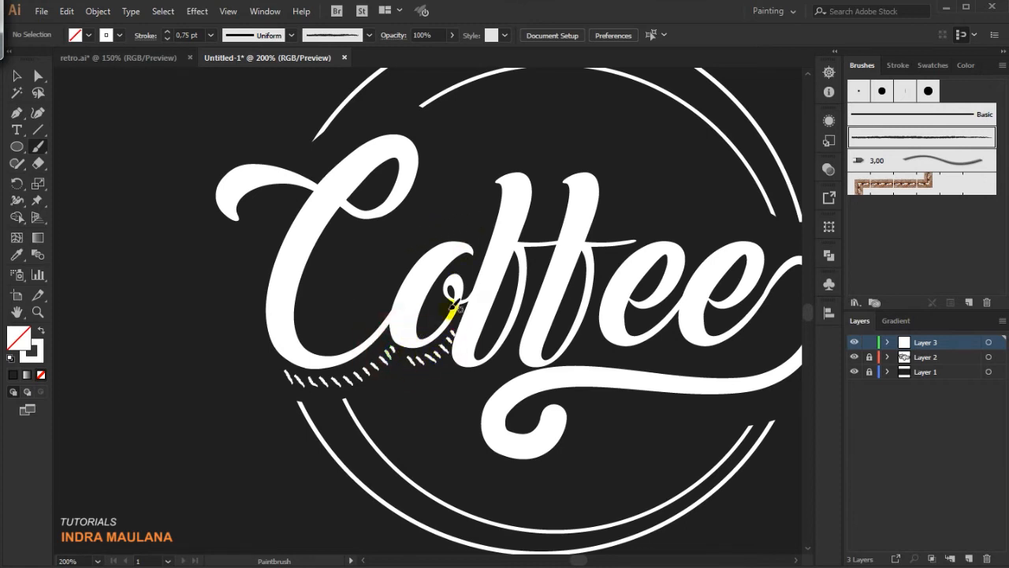
{"action": "mouse_move", "coordinate": [313, 324]}
{"action": "left_mouse_down"}
{"action": "mouse_move", "coordinate": [331, 249]}
{"action": "mouse_move", "coordinate": [311, 272]}
{"action": "left_mouse_up"}
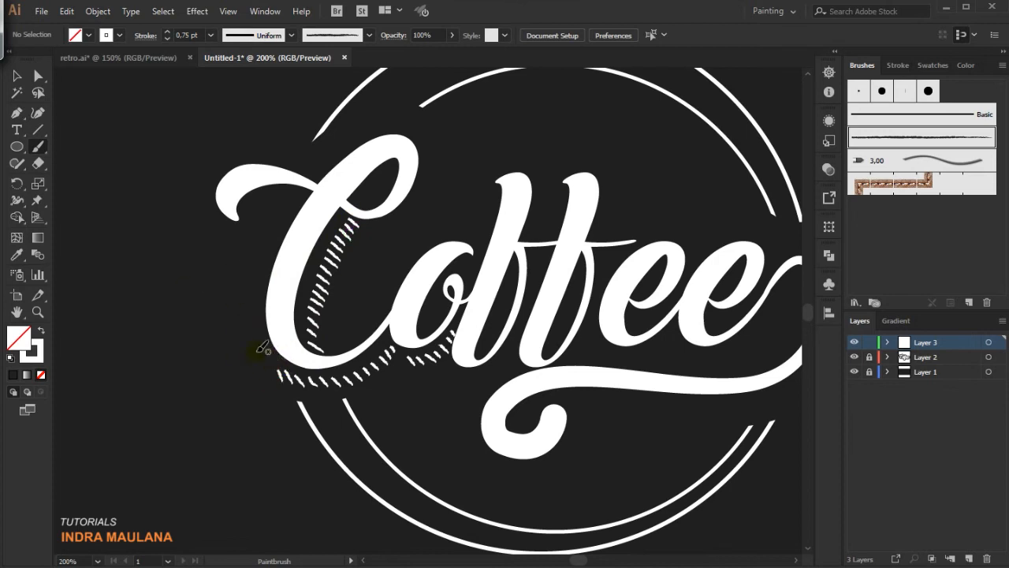
Step: Paint short hatch marks under the C's opening flourish, inside its upper loop, and around the loop's outer right edge
{"action": "scroll", "coordinate": [424, 349], "scroll_direction": "up", "scroll_amount": 2}
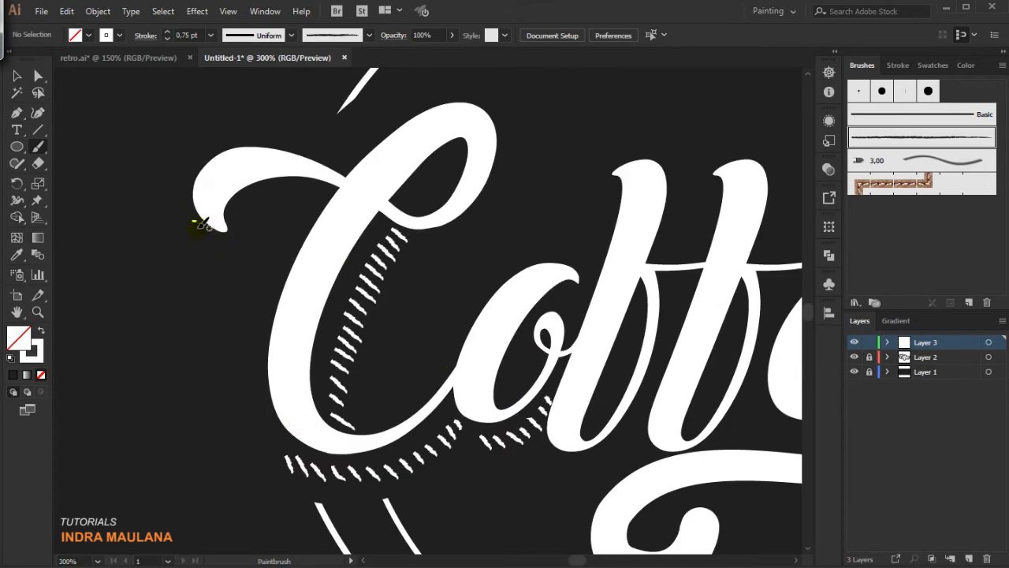
{"action": "scroll", "coordinate": [457, 334], "scroll_direction": "down", "scroll_amount": 2}
{"action": "scroll", "coordinate": [339, 284], "scroll_direction": "up", "scroll_amount": 2}
{"action": "mouse_move", "coordinate": [197, 243]}
{"action": "left_mouse_down"}
{"action": "mouse_move", "coordinate": [238, 237]}
{"action": "mouse_move", "coordinate": [281, 193]}
{"action": "left_mouse_up"}
{"action": "left_click_drag", "start_coordinate": [180, 211], "coordinate": [237, 158]}
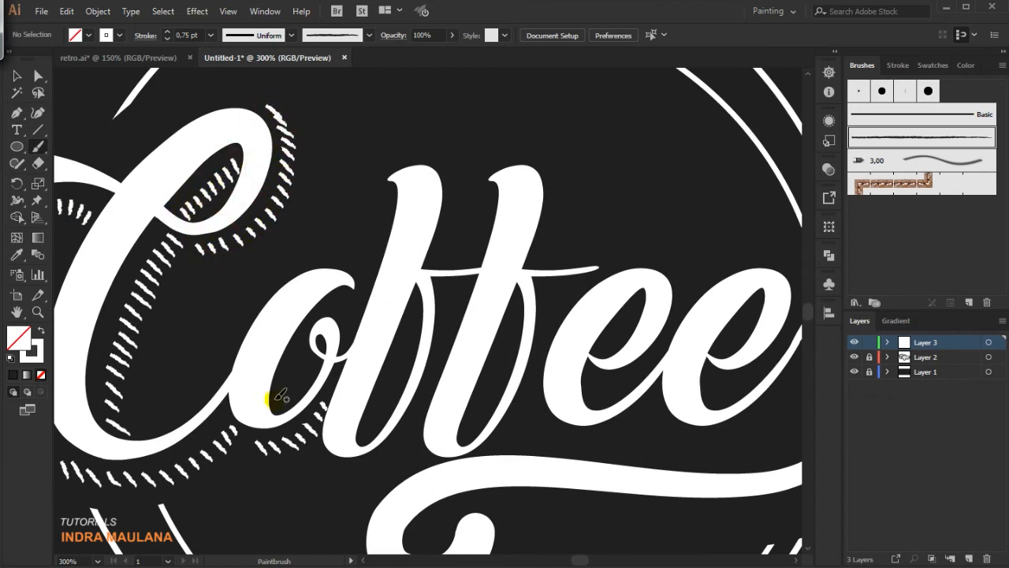
Step: Paint hatch shading inside the o, along the first f, beside the second f's lower half, and around the first e
{"action": "left_click_drag", "start_coordinate": [280, 404], "coordinate": [318, 361]}
{"action": "mouse_move", "coordinate": [338, 465]}
{"action": "left_mouse_down"}
{"action": "mouse_move", "coordinate": [275, 390]}
{"action": "mouse_move", "coordinate": [304, 383]}
{"action": "mouse_move", "coordinate": [368, 300]}
{"action": "mouse_move", "coordinate": [389, 226]}
{"action": "mouse_move", "coordinate": [385, 101]}
{"action": "left_mouse_up"}
{"action": "left_click_drag", "start_coordinate": [303, 364], "coordinate": [330, 301]}
{"action": "scroll", "coordinate": [495, 225], "scroll_direction": "down", "scroll_amount": 5}
{"action": "scroll", "coordinate": [495, 224], "scroll_direction": "up", "scroll_amount": 3}
{"action": "scroll", "coordinate": [495, 224], "scroll_direction": "down", "scroll_amount": 3}
{"action": "scroll", "coordinate": [495, 224], "scroll_direction": "up", "scroll_amount": 5}
{"action": "mouse_move", "coordinate": [432, 366]}
{"action": "left_mouse_down"}
{"action": "mouse_move", "coordinate": [453, 347]}
{"action": "mouse_move", "coordinate": [455, 363]}
{"action": "mouse_move", "coordinate": [480, 219]}
{"action": "mouse_move", "coordinate": [522, 205]}
{"action": "left_mouse_up"}
{"action": "mouse_move", "coordinate": [495, 347]}
{"action": "left_mouse_down"}
{"action": "mouse_move", "coordinate": [533, 361]}
{"action": "mouse_move", "coordinate": [590, 327]}
{"action": "left_mouse_up"}
{"action": "mouse_move", "coordinate": [525, 322]}
{"action": "left_mouse_down"}
{"action": "mouse_move", "coordinate": [578, 290]}
{"action": "mouse_move", "coordinate": [604, 218]}
{"action": "left_mouse_up"}
{"action": "scroll", "coordinate": [604, 219], "scroll_direction": "down", "scroll_amount": 5}
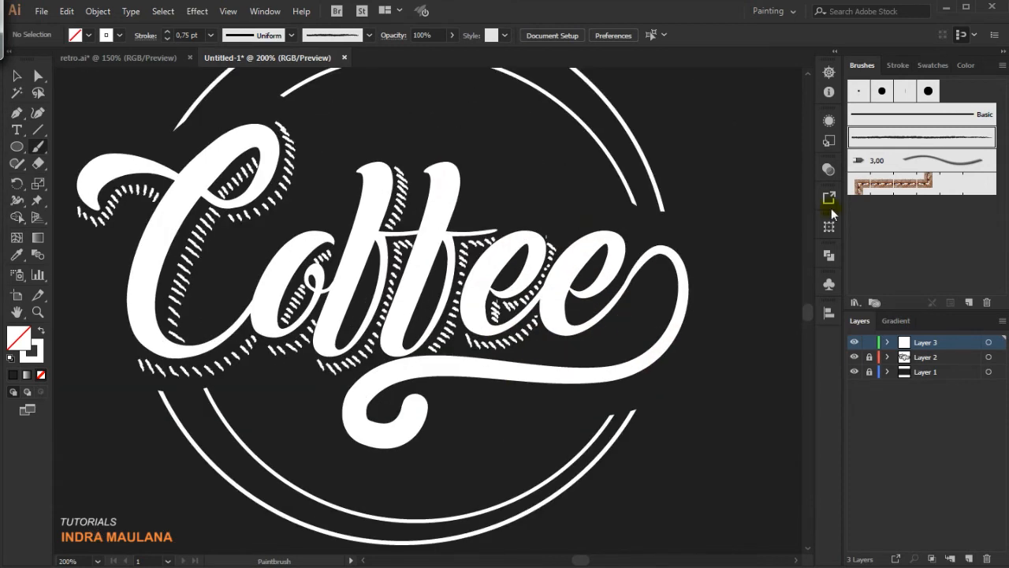
Step: Paint hatch marks beneath the last e and along the full underside of the swash, including its end curl
{"action": "scroll", "coordinate": [468, 323], "scroll_direction": "up", "scroll_amount": 5}
{"action": "mouse_move", "coordinate": [468, 324]}
{"action": "left_mouse_down"}
{"action": "mouse_move", "coordinate": [553, 324]}
{"action": "mouse_move", "coordinate": [641, 225]}
{"action": "left_mouse_up"}
{"action": "scroll", "coordinate": [641, 225], "scroll_direction": "down", "scroll_amount": 5}
{"action": "scroll", "coordinate": [270, 413], "scroll_direction": "up", "scroll_amount": 5}
{"action": "mouse_move", "coordinate": [241, 408]}
{"action": "left_mouse_down"}
{"action": "mouse_move", "coordinate": [323, 426]}
{"action": "mouse_move", "coordinate": [378, 403]}
{"action": "mouse_move", "coordinate": [358, 339]}
{"action": "left_mouse_up"}
{"action": "mouse_move", "coordinate": [278, 361]}
{"action": "left_mouse_down"}
{"action": "mouse_move", "coordinate": [320, 325]}
{"action": "mouse_move", "coordinate": [363, 317]}
{"action": "mouse_move", "coordinate": [585, 332]}
{"action": "mouse_move", "coordinate": [725, 296]}
{"action": "mouse_move", "coordinate": [734, 270]}
{"action": "mouse_move", "coordinate": [769, 243]}
{"action": "mouse_move", "coordinate": [760, 165]}
{"action": "left_mouse_up"}
{"action": "key", "text": "ctrl+0"}
Step: Paint the missing hatch marks beside the second f's upper stem and inside the lower opening of the last e
{"action": "scroll", "coordinate": [315, 266], "scroll_direction": "up", "scroll_amount": 3}
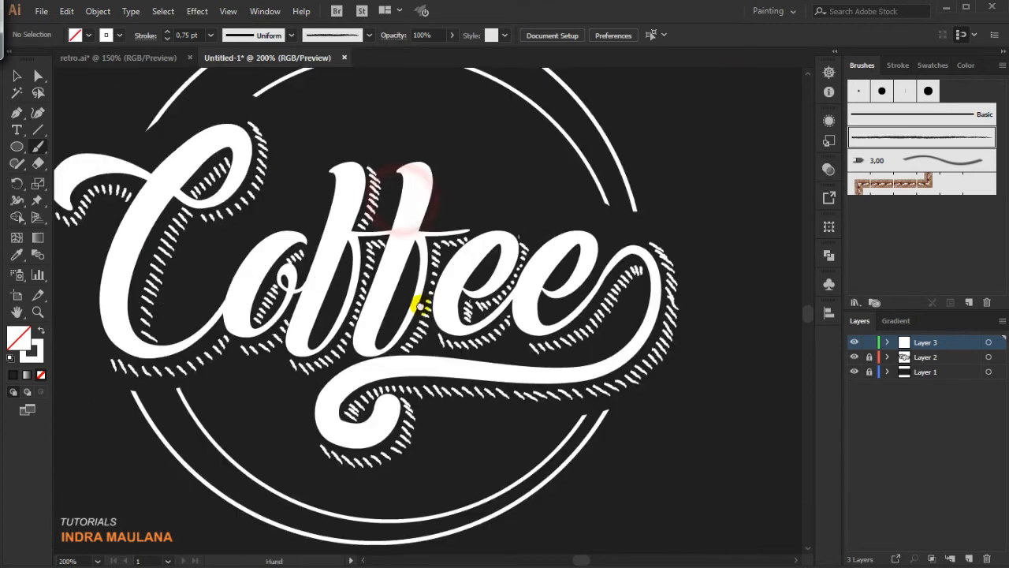
{"action": "key", "text": "ctrl+0"}
{"action": "scroll", "coordinate": [603, 326], "scroll_direction": "up", "scroll_amount": 4}
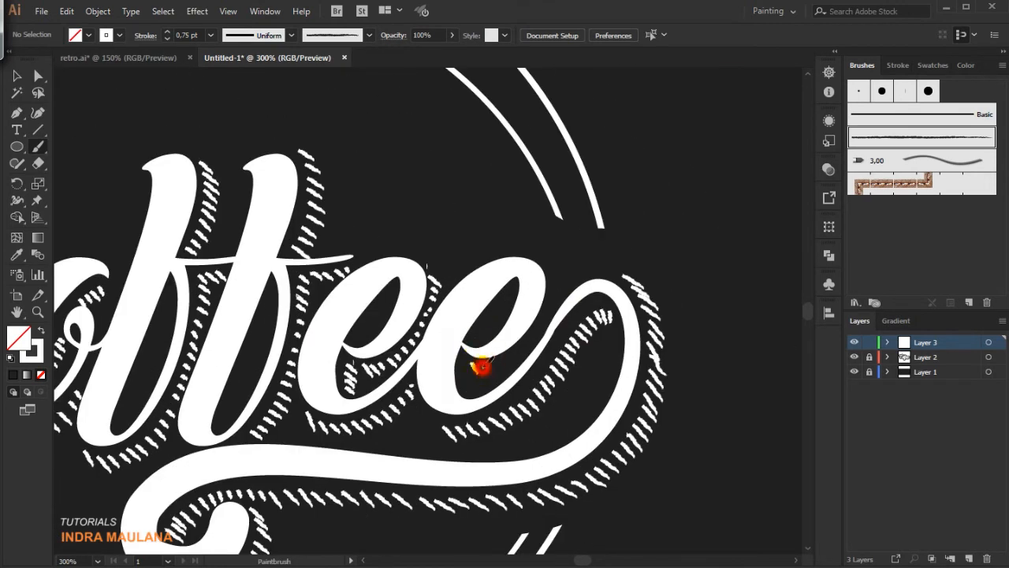
{"action": "key", "text": "ctrl+0"}
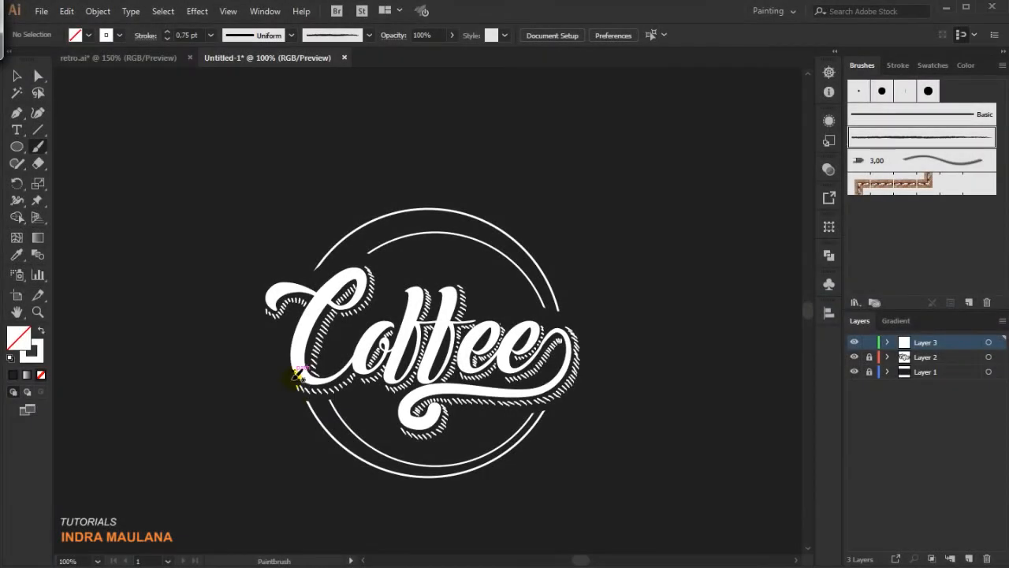
{"action": "key", "text": "ctrl+plus"}
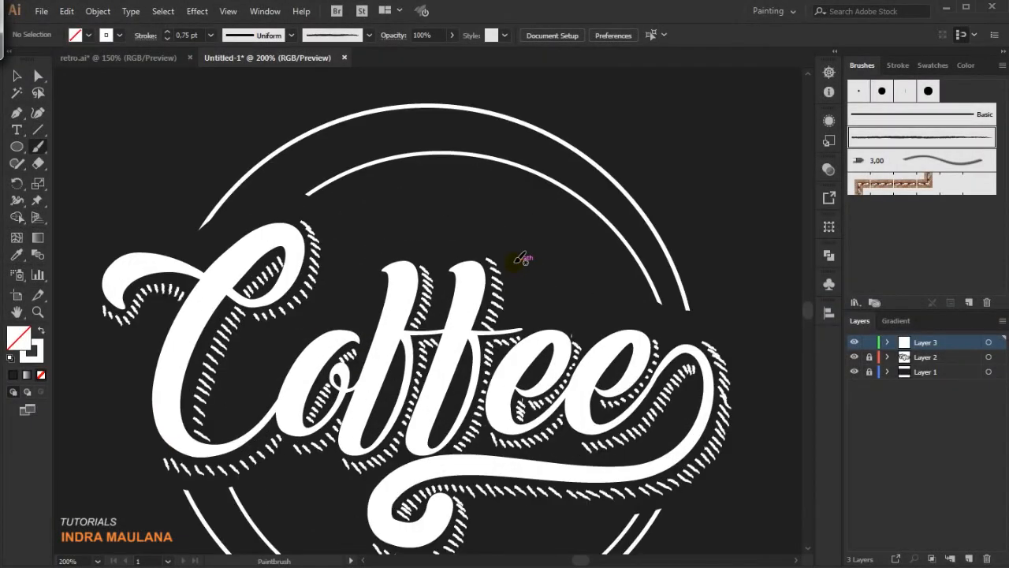
Step: Paint the missing hatch mark at the outer start of the row beneath the C's lower curve
{"action": "left_click_drag", "start_coordinate": [196, 410], "coordinate": [315, 345]}
{"action": "key", "text": "a"}
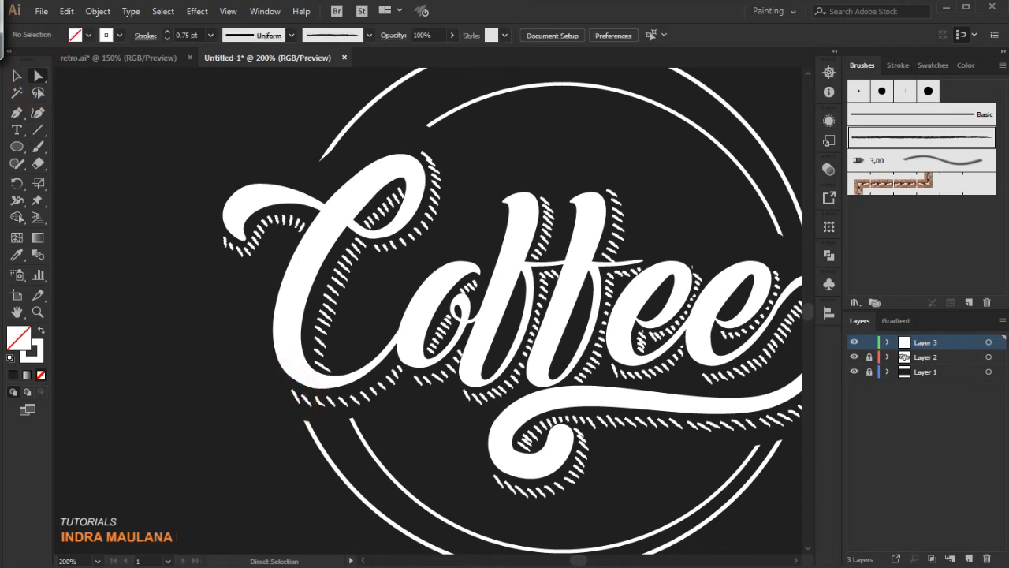
{"action": "key", "text": "b"}
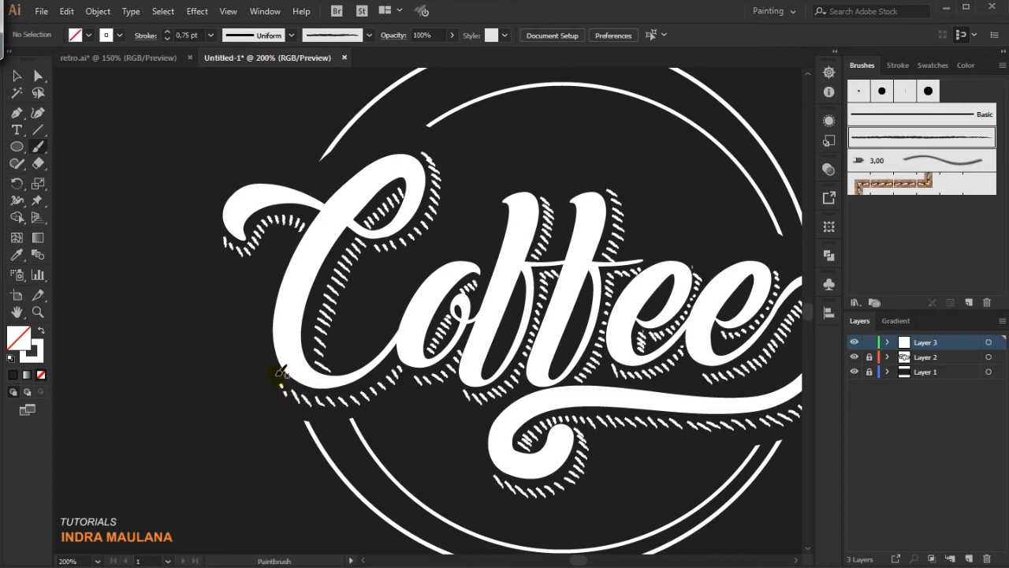
{"action": "left_click_drag", "start_coordinate": [262, 372], "coordinate": [255, 426]}
{"action": "left_click_drag", "start_coordinate": [397, 290], "coordinate": [270, 212]}
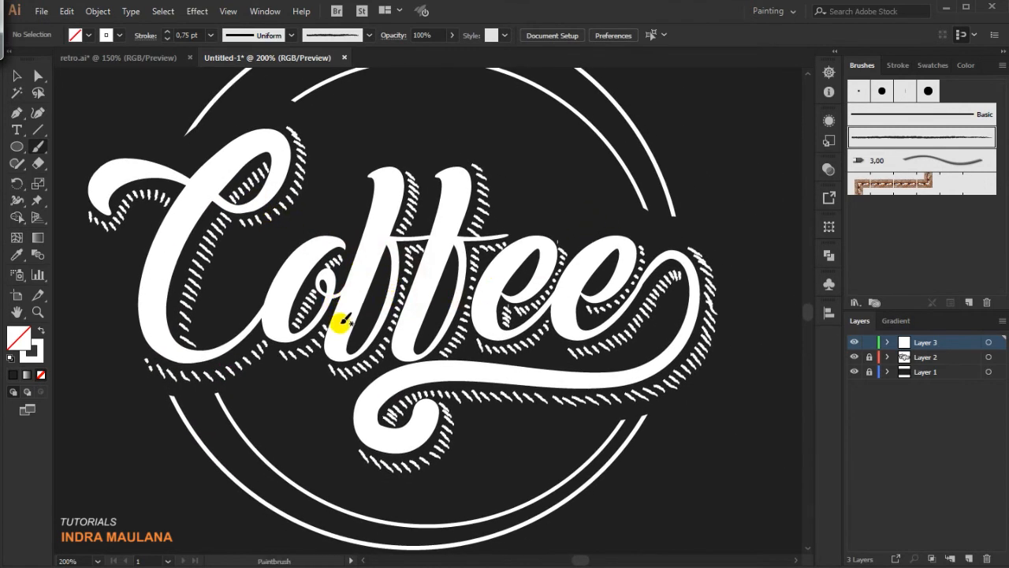
{"action": "key", "text": "ctrl+minus"}
{"action": "key", "text": "ctrl+minus"}
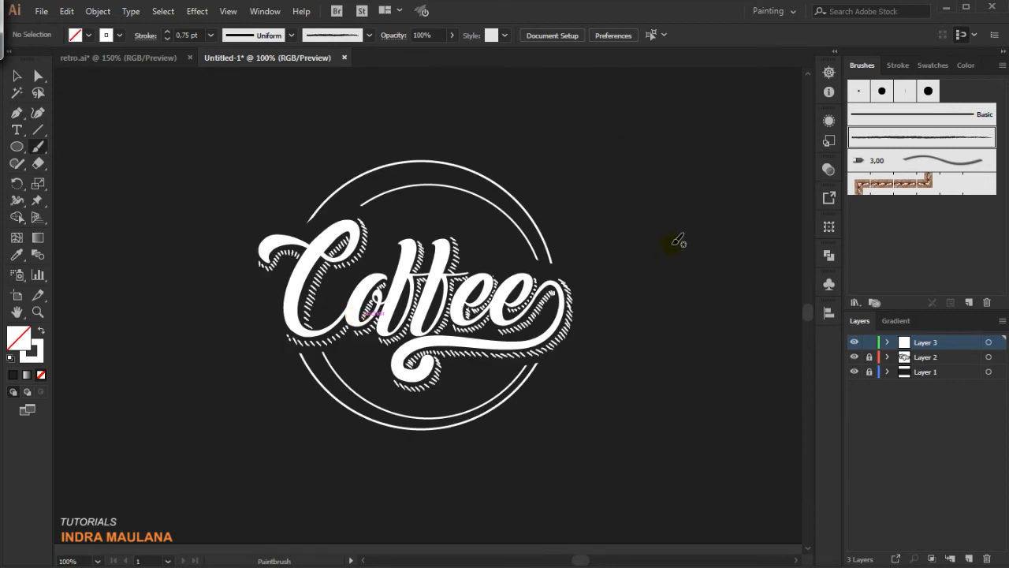
Step: Lock Layer 3, unlock Layer 2, and apply the rough charcoal-style art brush to both circle outlines
{"action": "left_click", "coordinate": [16, 75]}
{"action": "key", "text": "ctrl+1"}
{"action": "left_click", "coordinate": [878, 357]}
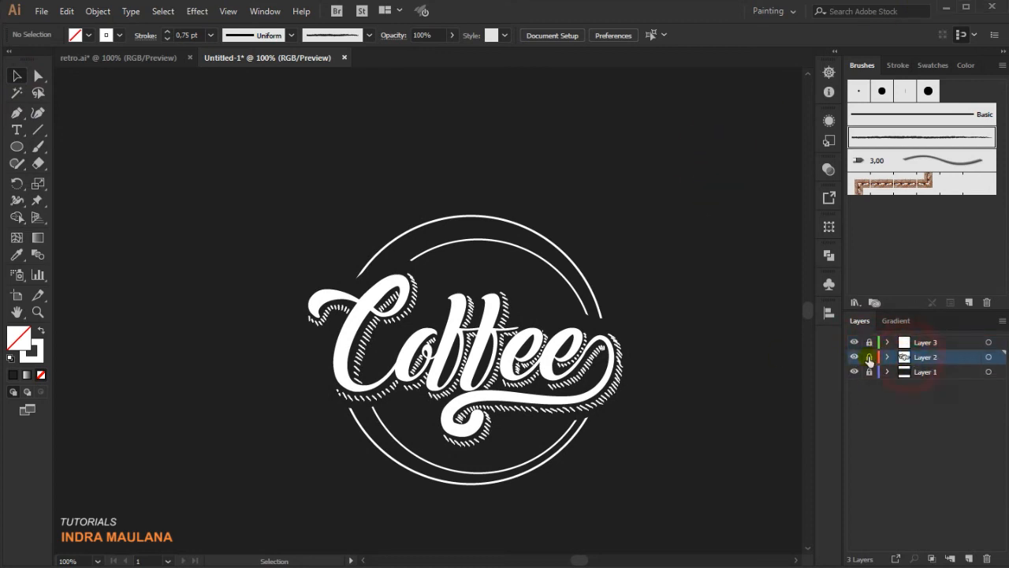
{"action": "left_click", "coordinate": [529, 232]}
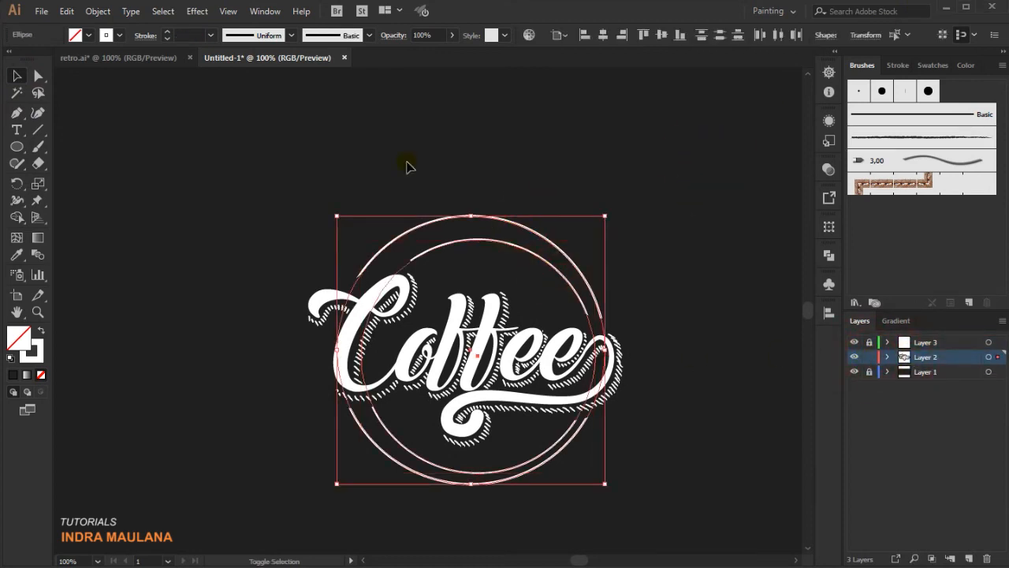
{"action": "left_click", "coordinate": [292, 35]}
{"action": "left_click", "coordinate": [368, 35]}
{"action": "left_click", "coordinate": [300, 111]}
{"action": "left_click", "coordinate": [226, 212]}
{"action": "left_click", "coordinate": [718, 318]}
Step: Reposition the inner circle so it sits centred horizontally inside the outer circle
{"action": "left_click", "coordinate": [541, 271]}
{"action": "left_click", "coordinate": [671, 253]}
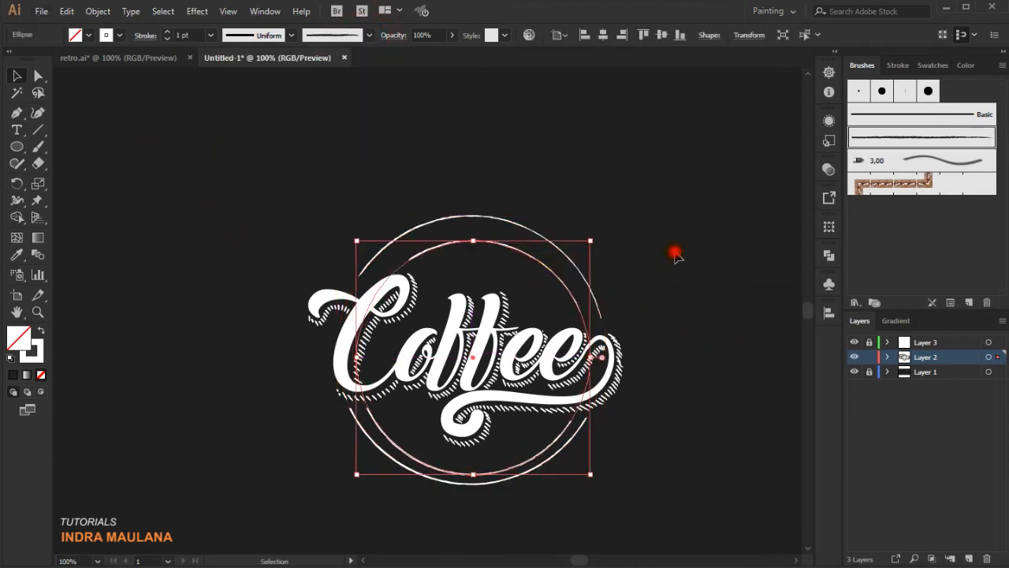
{"action": "left_click", "coordinate": [529, 257]}
{"action": "left_click_drag", "start_coordinate": [529, 257], "coordinate": [527, 258]}
{"action": "left_click", "coordinate": [659, 234]}
{"action": "scroll", "coordinate": [659, 234], "scroll_direction": "down", "scroll_amount": 1}
{"action": "scroll", "coordinate": [714, 267], "scroll_direction": "up", "scroll_amount": 1}
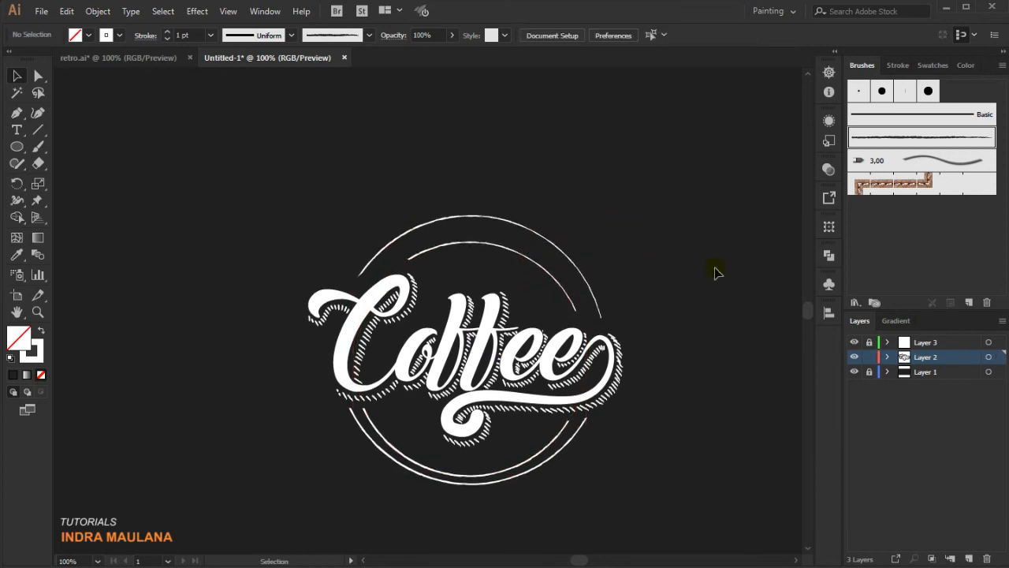
Step: Unlock Layer 3, select all of its hatch marks, and expand their appearance
{"action": "left_click", "coordinate": [856, 342]}
{"action": "left_click", "coordinate": [868, 345]}
{"action": "left_click_drag", "start_coordinate": [187, 186], "coordinate": [721, 501]}
{"action": "left_click", "coordinate": [102, 12]}
{"action": "left_click", "coordinate": [95, 178]}
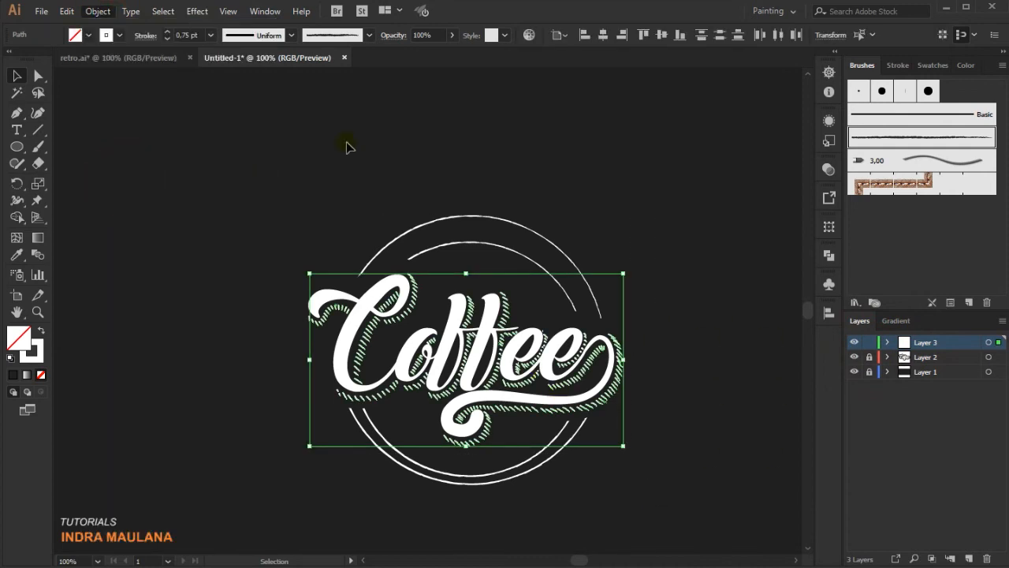
Step: Apply Outline Stroke to the expanded hatch marks and open their stroke colour choices
{"action": "left_click", "coordinate": [98, 11]}
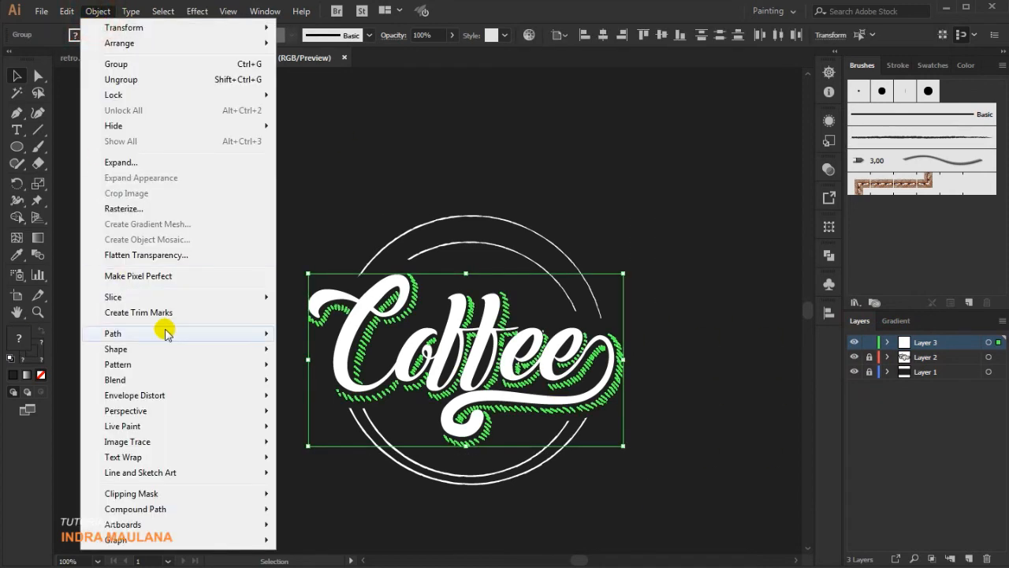
{"action": "mouse_move", "coordinate": [167, 332]}
{"action": "left_click", "coordinate": [324, 369]}
{"action": "left_click", "coordinate": [106, 35]}
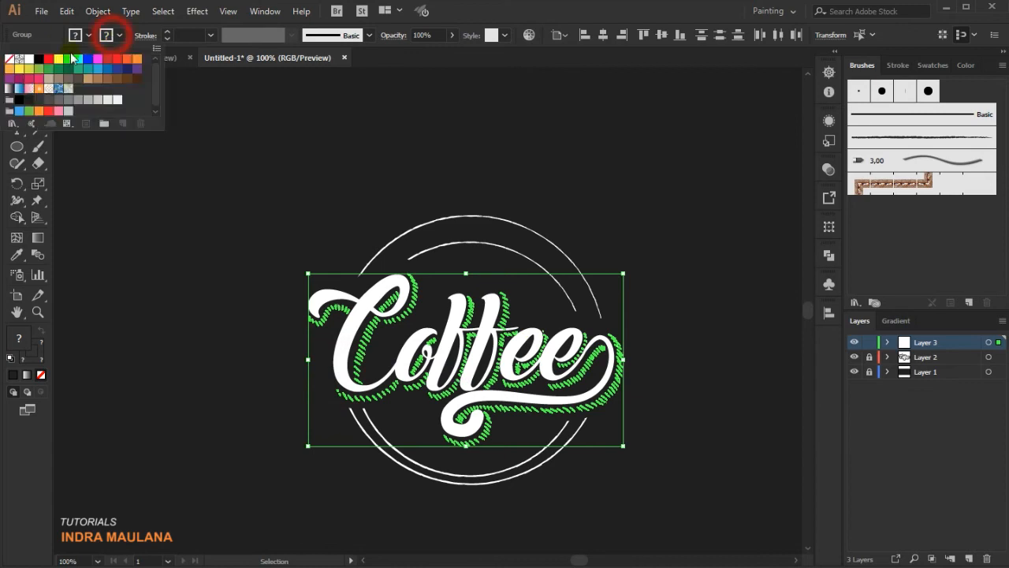
{"action": "left_click", "coordinate": [320, 185]}
{"action": "left_click_drag", "start_coordinate": [235, 155], "coordinate": [714, 471]}
{"action": "scroll", "coordinate": [709, 422], "scroll_direction": "down", "scroll_amount": 1}
{"action": "scroll", "coordinate": [707, 420], "scroll_direction": "up", "scroll_amount": 1}
{"action": "scroll", "coordinate": [707, 423], "scroll_direction": "down", "scroll_amount": 1}
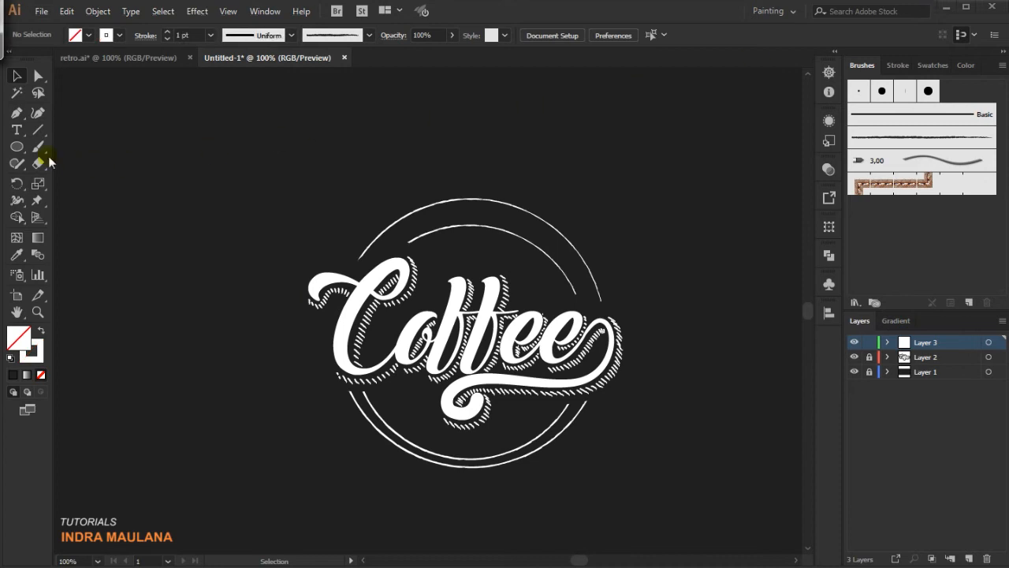
Step: Paint short rays fanning out above the first f and beneath the swash's end curl
{"action": "left_click", "coordinate": [39, 149]}
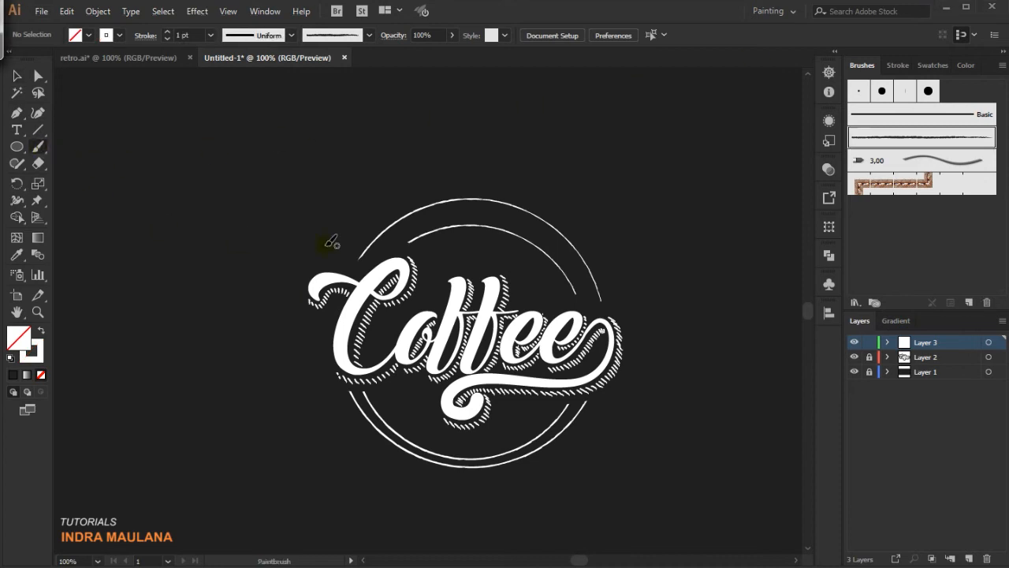
{"action": "left_click_drag", "start_coordinate": [439, 260], "coordinate": [471, 275]}
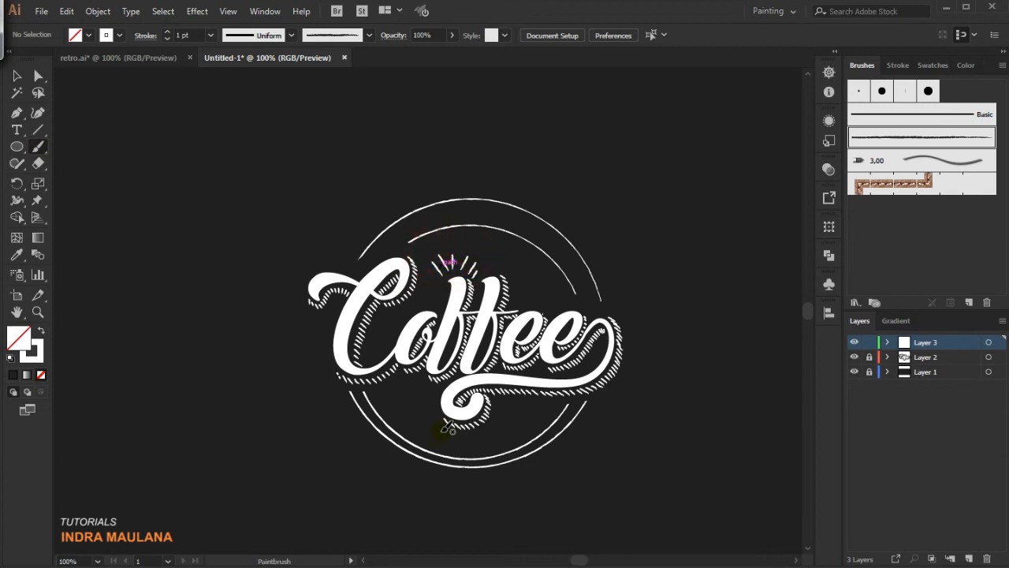
{"action": "key", "text": "ctrl+minus"}
{"action": "key", "text": "ctrl+equal"}
{"action": "key", "text": "ctrl+equal"}
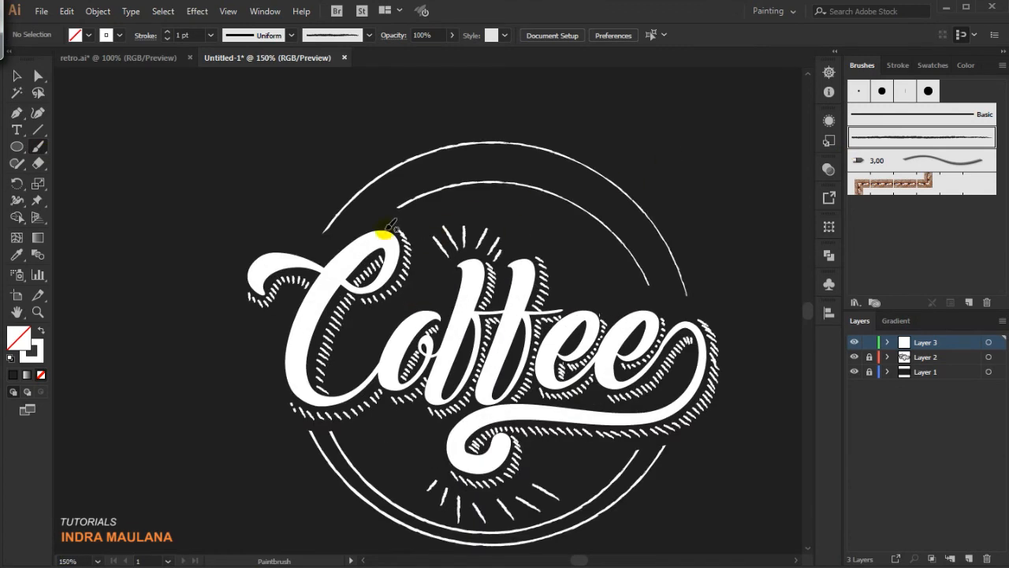
Step: Try painting a fan of long rays outside the top of the outer circle
{"action": "scroll", "coordinate": [438, 236], "scroll_direction": "up", "scroll_amount": 1}
{"action": "left_click_drag", "start_coordinate": [318, 203], "coordinate": [337, 225]}
{"action": "key", "text": "ctrl+z"}
{"action": "left_click_drag", "start_coordinate": [374, 153], "coordinate": [396, 192]}
{"action": "left_click_drag", "start_coordinate": [402, 119], "coordinate": [426, 170]}
{"action": "left_click_drag", "start_coordinate": [454, 112], "coordinate": [450, 163]}
{"action": "key", "text": "ctrl+minus"}
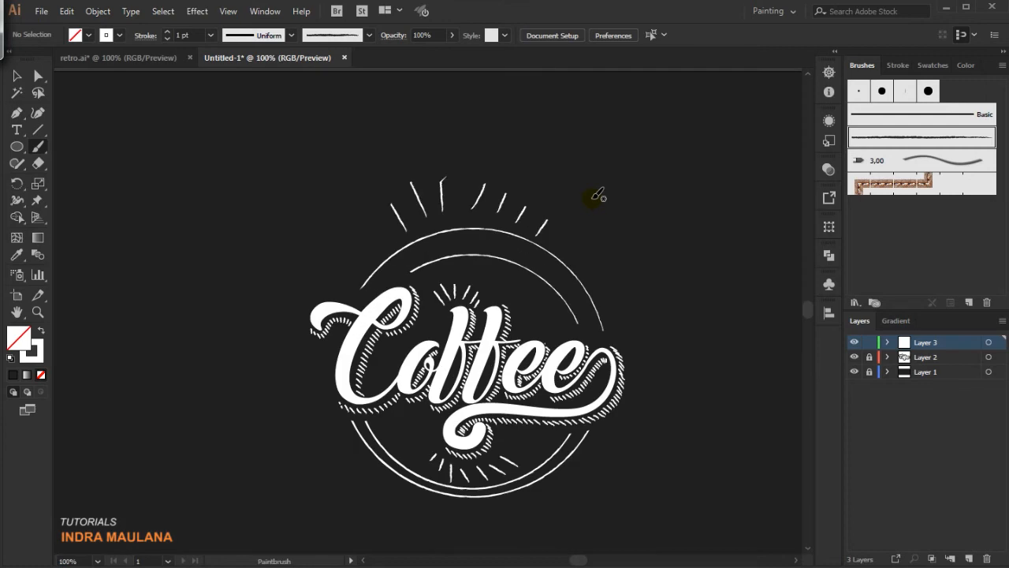
Step: Undo all the rays painted outside the top of the outer circle
{"action": "key", "text": "ctrl+z"}
{"action": "key", "text": "ctrl+z"}
{"action": "key", "text": "ctrl+z"}
{"action": "key", "text": "ctrl+z"}
{"action": "key", "text": "ctrl+z"}
{"action": "key", "text": "ctrl+z"}
{"action": "key", "text": "ctrl+z"}
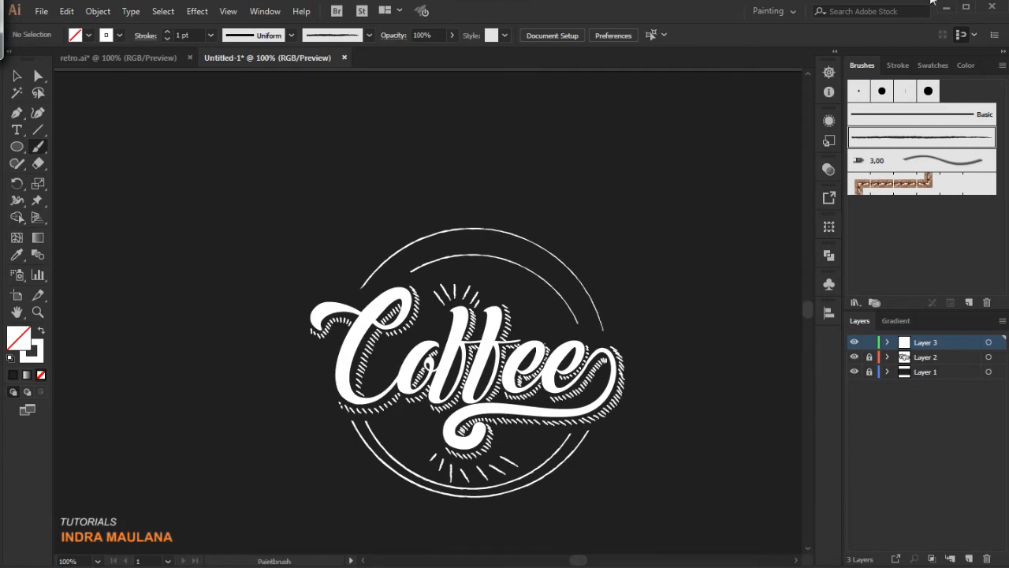
Step: Paint a row of short radial dashes between the two circle arcs along the top of the badge
{"action": "left_click_drag", "start_coordinate": [472, 240], "coordinate": [471, 248]}
{"action": "left_click_drag", "start_coordinate": [479, 241], "coordinate": [478, 249]}
{"action": "left_click_drag", "start_coordinate": [490, 243], "coordinate": [489, 250]}
{"action": "left_click_drag", "start_coordinate": [505, 246], "coordinate": [503, 253]}
{"action": "left_click_drag", "start_coordinate": [517, 250], "coordinate": [514, 257]}
{"action": "left_click_drag", "start_coordinate": [529, 254], "coordinate": [525, 262]}
{"action": "left_click_drag", "start_coordinate": [540, 258], "coordinate": [535, 266]}
{"action": "left_click_drag", "start_coordinate": [547, 267], "coordinate": [543, 275]}
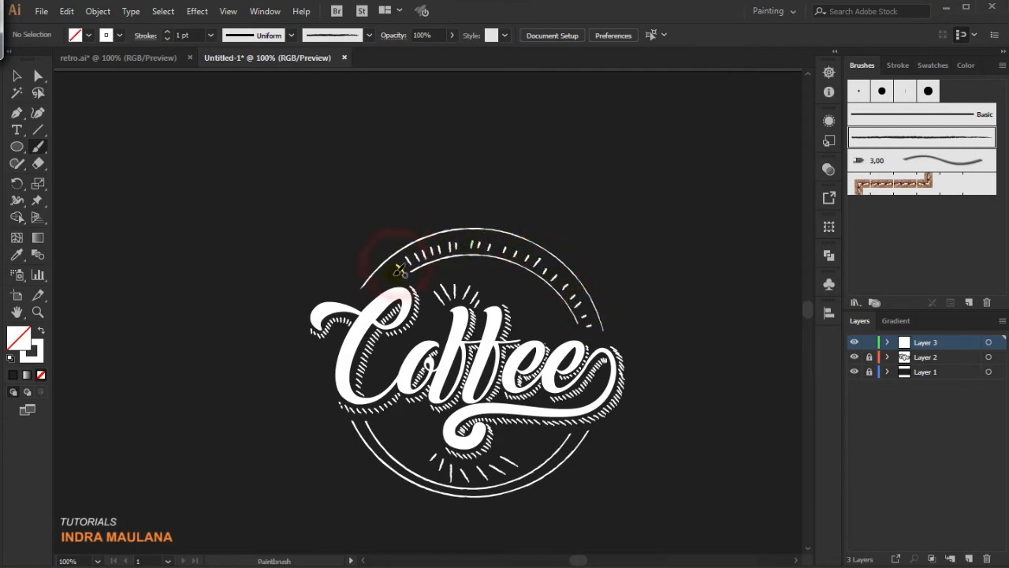
Step: Paint a coffee bean below the C and o, with a curved centre crease and small texture marks
{"action": "key", "text": "ctrl+equal"}
{"action": "key", "text": "ctrl+equal"}
{"action": "mouse_move", "coordinate": [249, 384]}
{"action": "left_mouse_down"}
{"action": "mouse_move", "coordinate": [256, 411]}
{"action": "mouse_move", "coordinate": [249, 385]}
{"action": "left_mouse_up"}
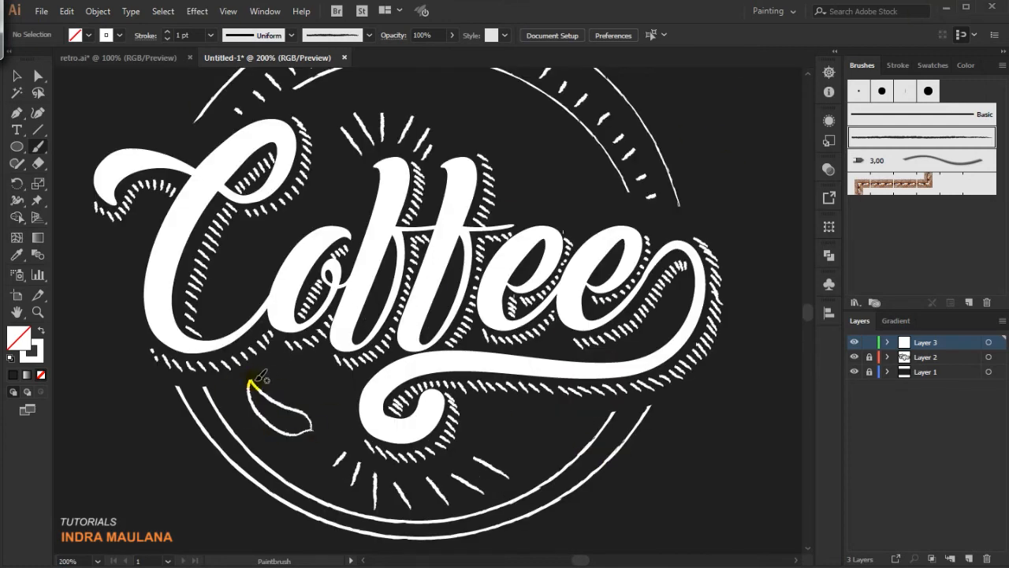
{"action": "left_click_drag", "start_coordinate": [309, 373], "coordinate": [257, 375]}
{"action": "mouse_move", "coordinate": [280, 410]}
{"action": "left_mouse_down"}
{"action": "mouse_move", "coordinate": [377, 334]}
{"action": "mouse_move", "coordinate": [297, 422]}
{"action": "left_mouse_up"}
{"action": "left_click_drag", "start_coordinate": [279, 379], "coordinate": [284, 383]}
{"action": "left_click_drag", "start_coordinate": [291, 385], "coordinate": [298, 389]}
Step: Paint a second, smaller coffee bean below the swash and fill its halves with short lines
{"action": "key", "text": "space"}
{"action": "left_click_drag", "start_coordinate": [581, 259], "coordinate": [516, 223]}
{"action": "mouse_move", "coordinate": [446, 405]}
{"action": "left_mouse_down"}
{"action": "mouse_move", "coordinate": [495, 378]}
{"action": "mouse_move", "coordinate": [454, 410]}
{"action": "left_mouse_up"}
{"action": "left_click_drag", "start_coordinate": [463, 400], "coordinate": [464, 414]}
{"action": "left_click_drag", "start_coordinate": [473, 398], "coordinate": [474, 413]}
Step: Paint a notched ribbon-tail shape outside the circle's lower right and a five-pointed star above the second f and first e
{"action": "mouse_move", "coordinate": [513, 315]}
{"action": "left_mouse_down"}
{"action": "mouse_move", "coordinate": [550, 290]}
{"action": "mouse_move", "coordinate": [513, 315]}
{"action": "left_mouse_up"}
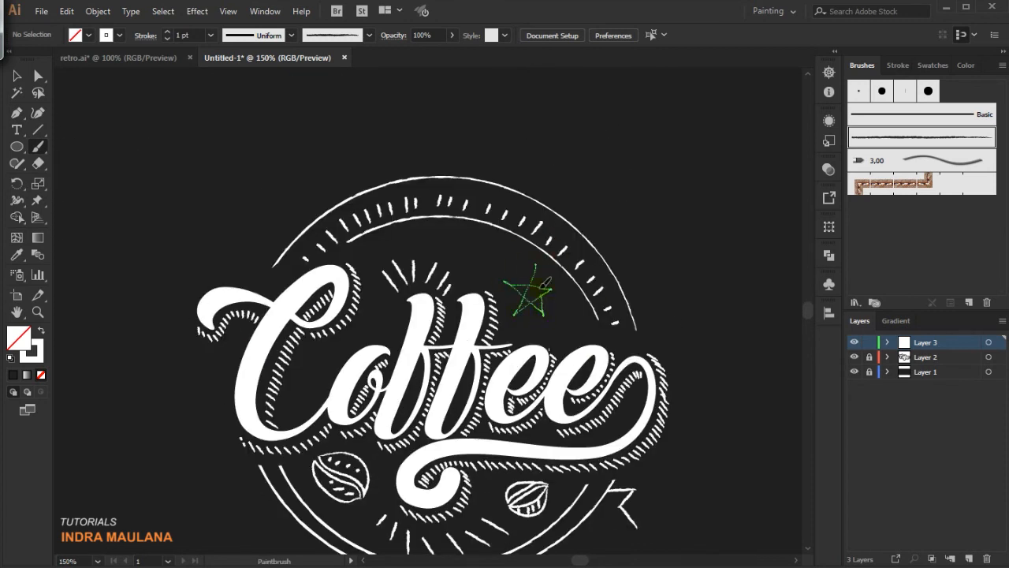
{"action": "left_click", "coordinate": [19, 76]}
{"action": "key", "text": "ctrl+0"}
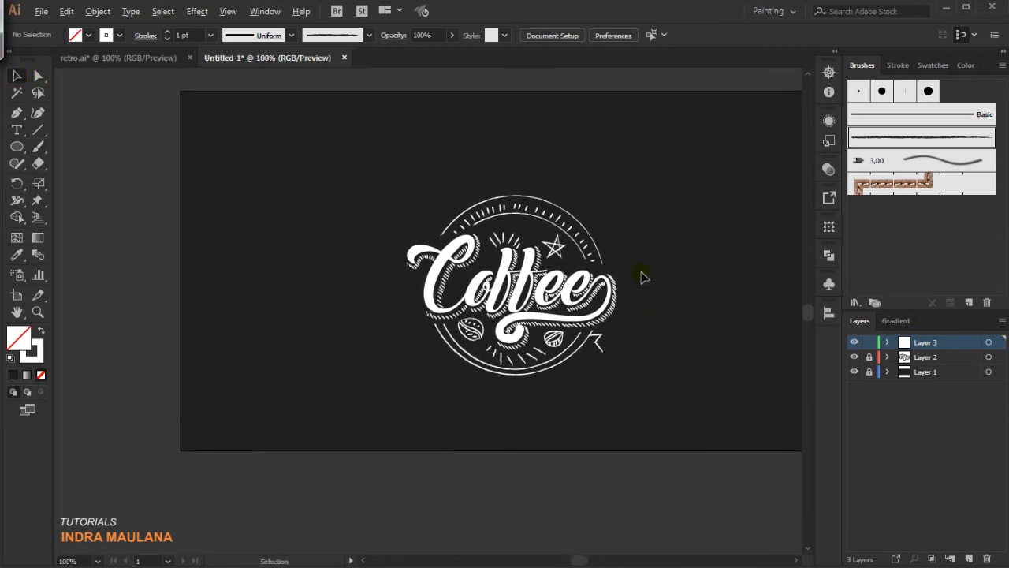
{"action": "key", "text": "ctrl+1"}
{"action": "left_click", "coordinate": [828, 72]}
{"action": "left_click", "coordinate": [828, 72]}
Step: Select all Layer 3 artwork, apply Outline Stroke to it, and set its stroke colour to none
{"action": "left_click", "coordinate": [869, 341]}
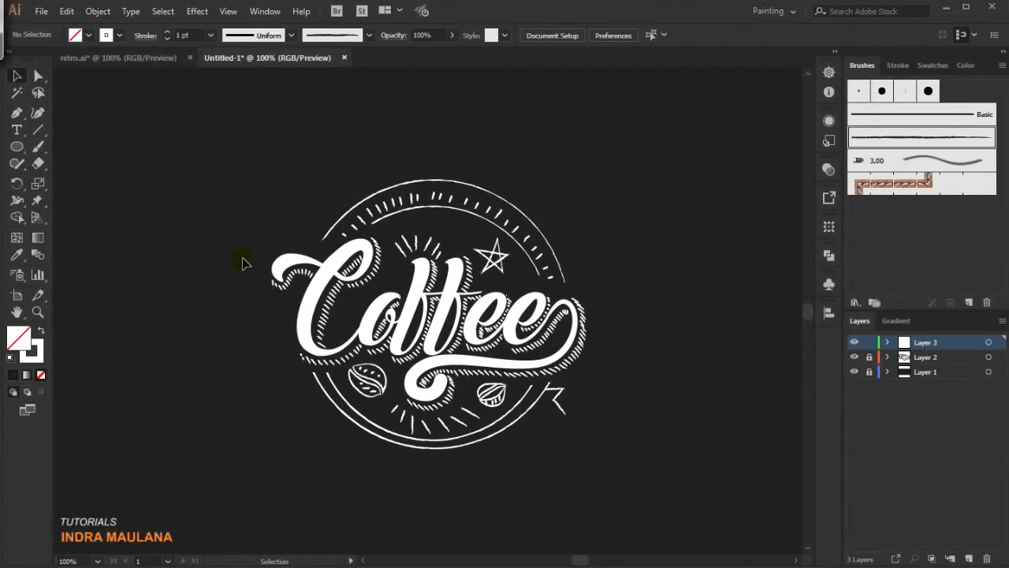
{"action": "left_click_drag", "start_coordinate": [174, 117], "coordinate": [704, 400]}
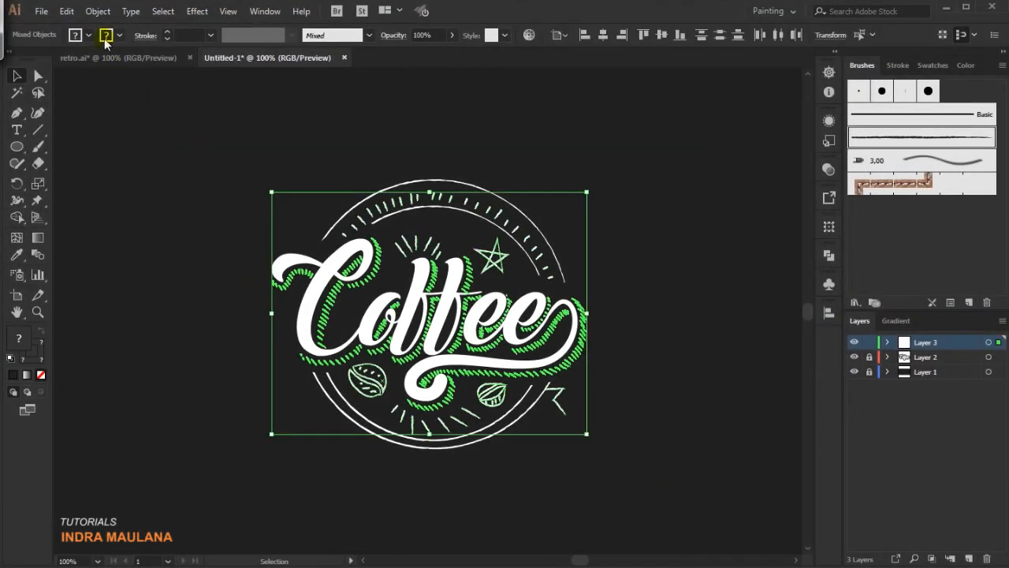
{"action": "left_click", "coordinate": [97, 11]}
{"action": "mouse_move", "coordinate": [163, 333]}
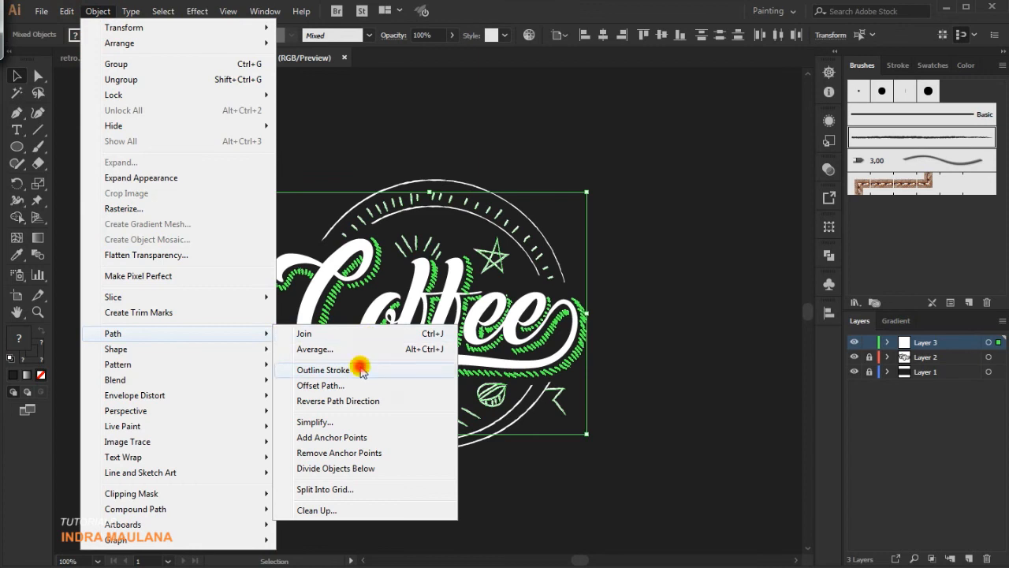
{"action": "left_click", "coordinate": [359, 372]}
{"action": "left_click", "coordinate": [120, 35]}
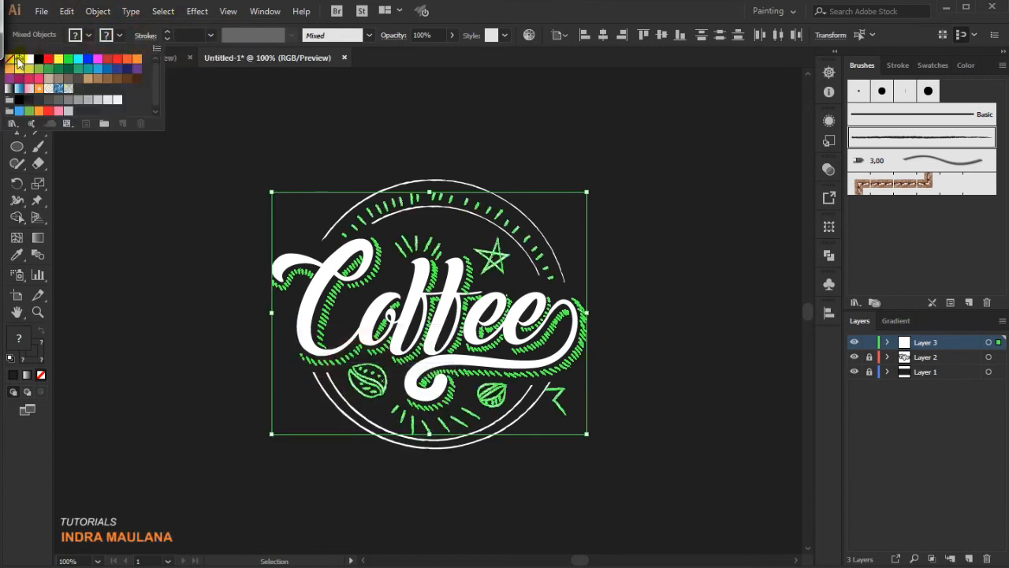
{"action": "left_click", "coordinate": [174, 210]}
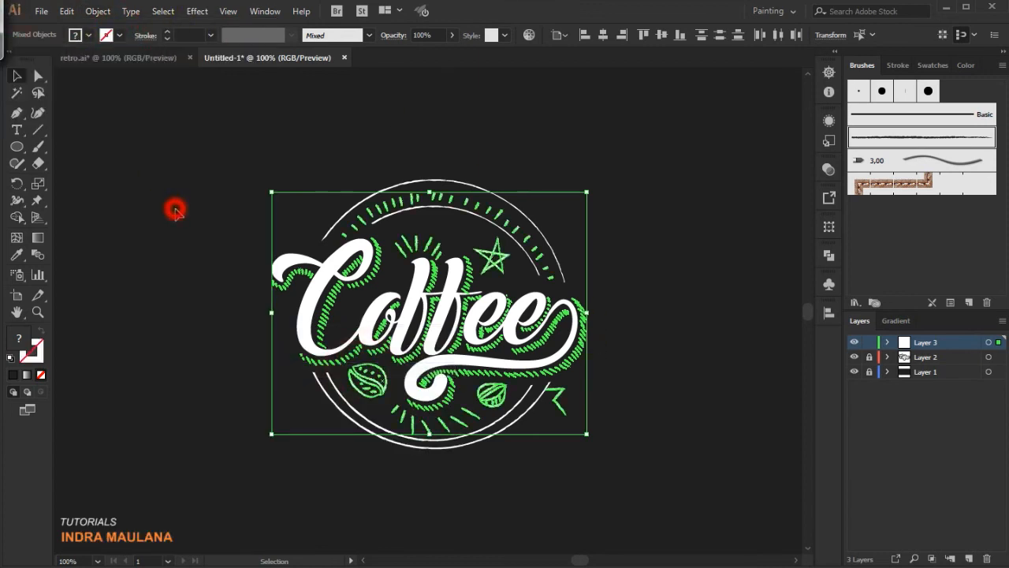
{"action": "left_click", "coordinate": [177, 214]}
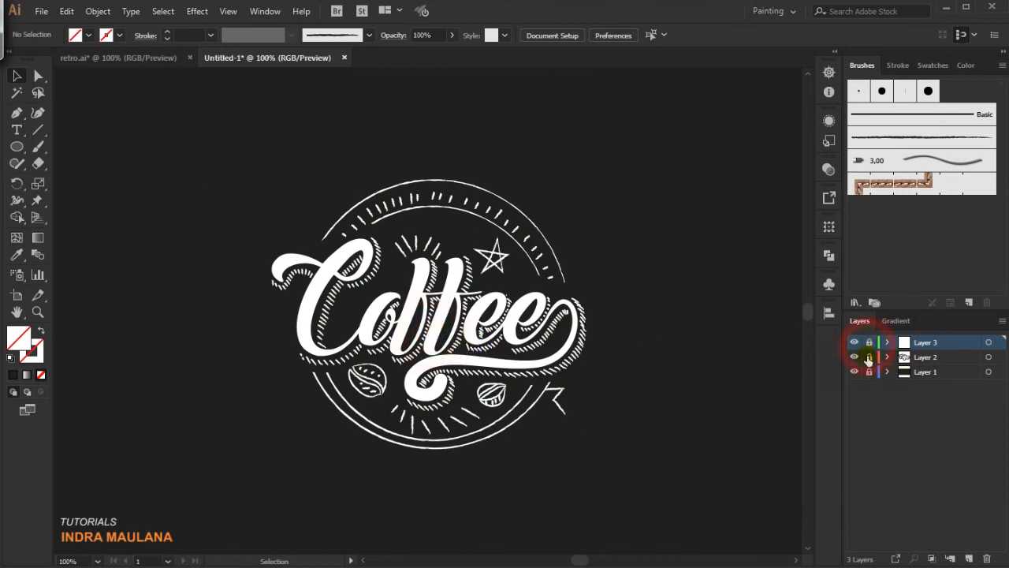
Step: Lock Layer 3, unlock Layer 2, select the dark offset shape, and toggle Layer 1's visibility off and on to inspect it
{"action": "left_click", "coordinate": [926, 359]}
{"action": "left_click", "coordinate": [854, 372]}
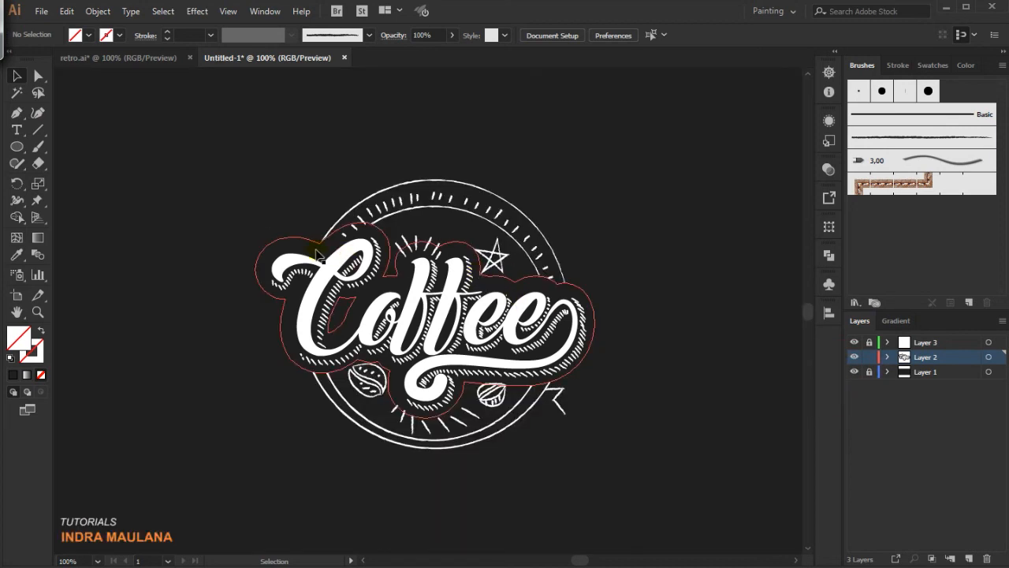
{"action": "left_click", "coordinate": [315, 236]}
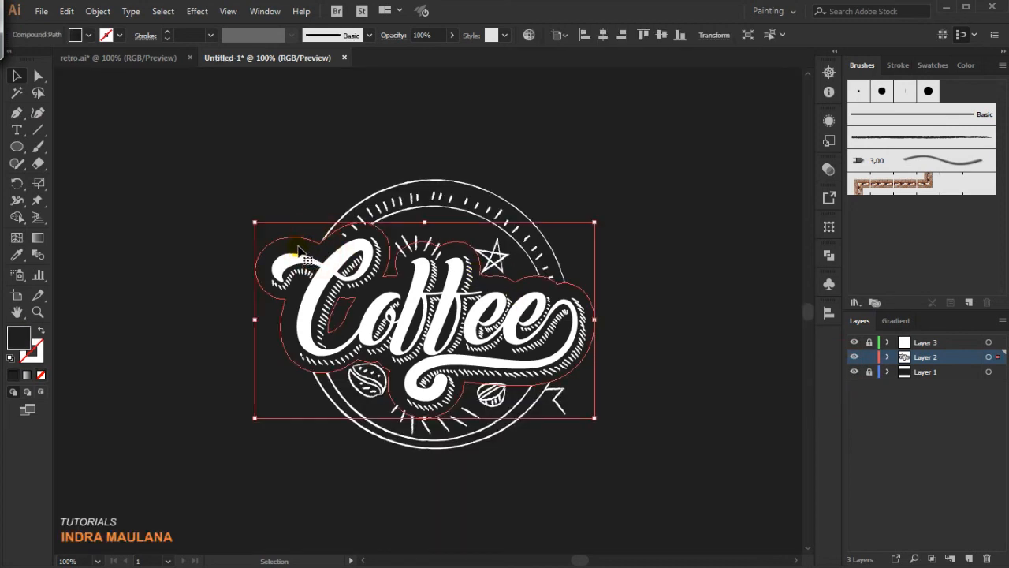
{"action": "left_click", "coordinate": [854, 372]}
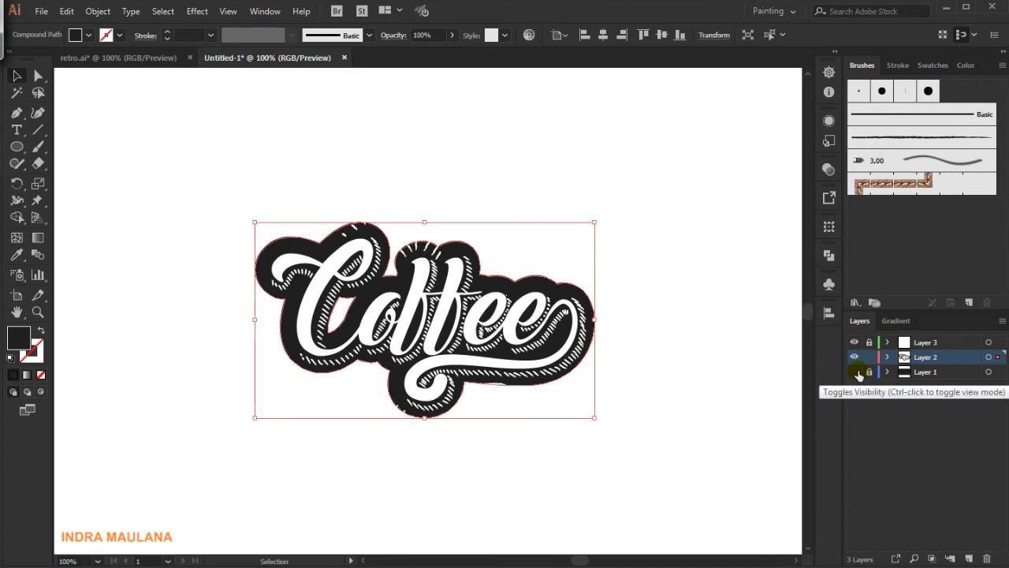
{"action": "left_click", "coordinate": [855, 371]}
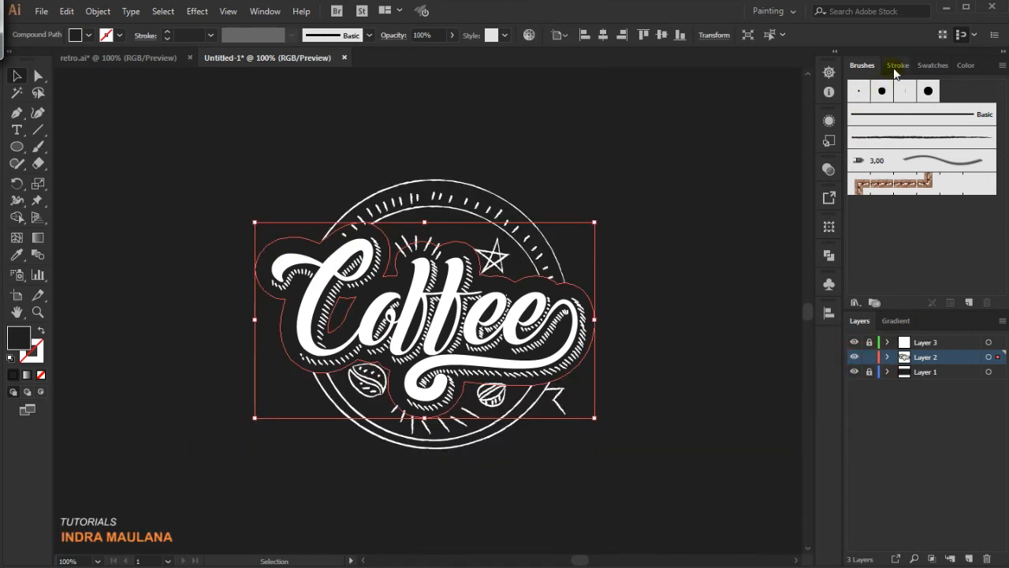
Step: Fill the dark offset shape behind the lettering with the yellow swatch
{"action": "left_click", "coordinate": [898, 67]}
{"action": "left_click", "coordinate": [928, 66]}
{"action": "left_click", "coordinate": [877, 143]}
{"action": "left_click", "coordinate": [667, 140]}
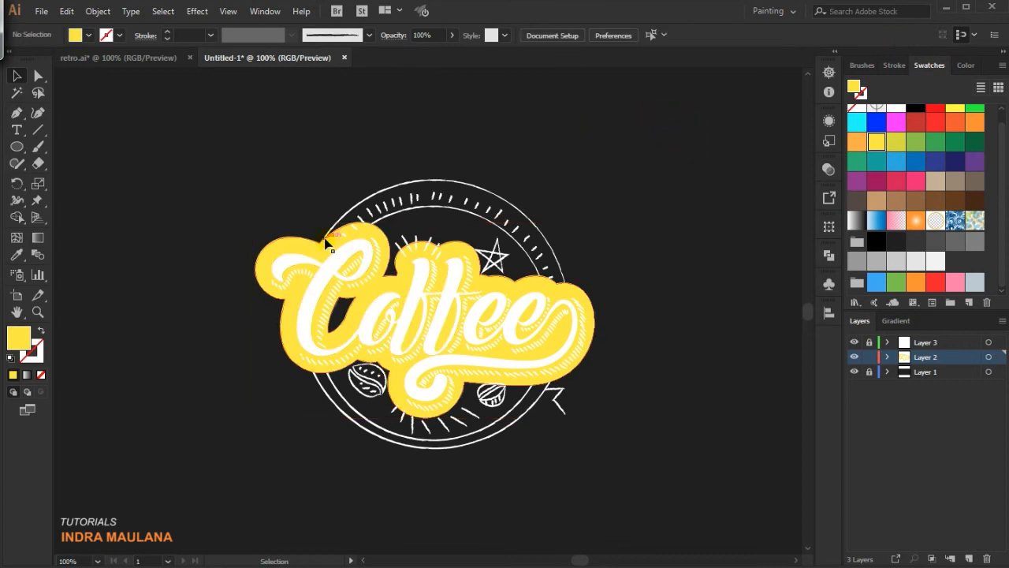
Step: Select both rough circles around the lettering and apply Outline Stroke to them
{"action": "left_click", "coordinate": [436, 182]}
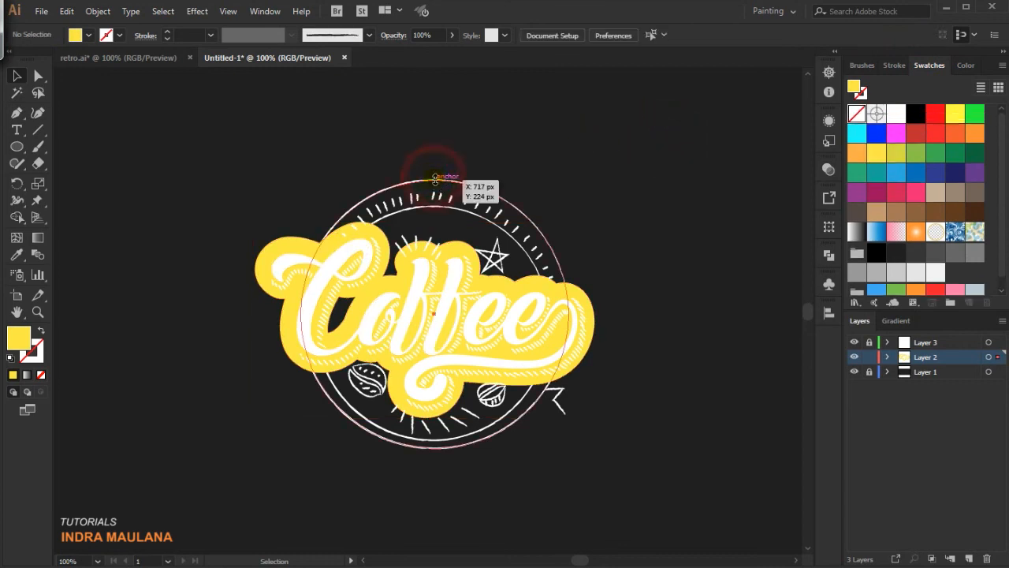
{"action": "left_click", "coordinate": [337, 389], "text": "shift"}
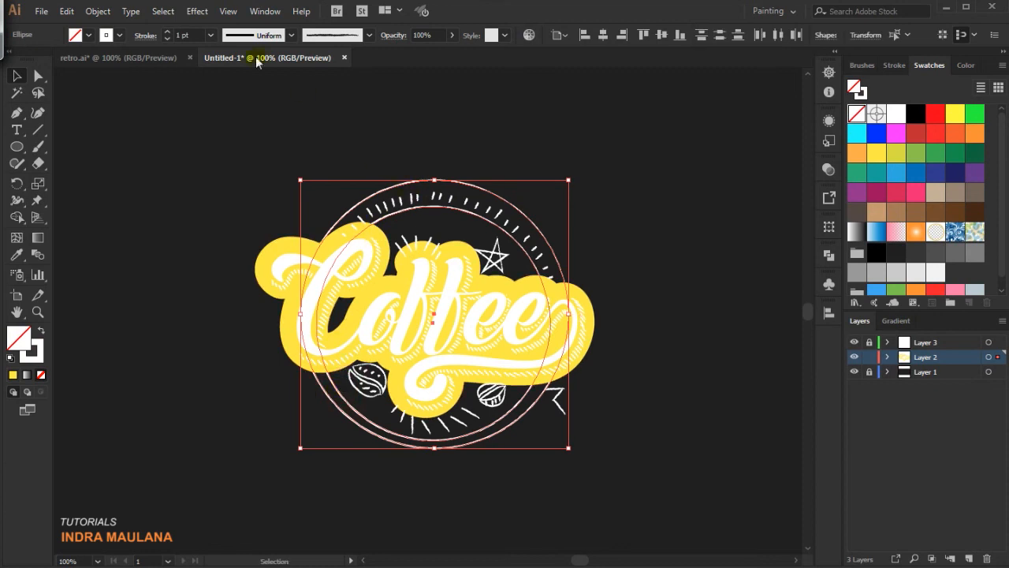
{"action": "left_click", "coordinate": [95, 13]}
{"action": "mouse_move", "coordinate": [147, 333]}
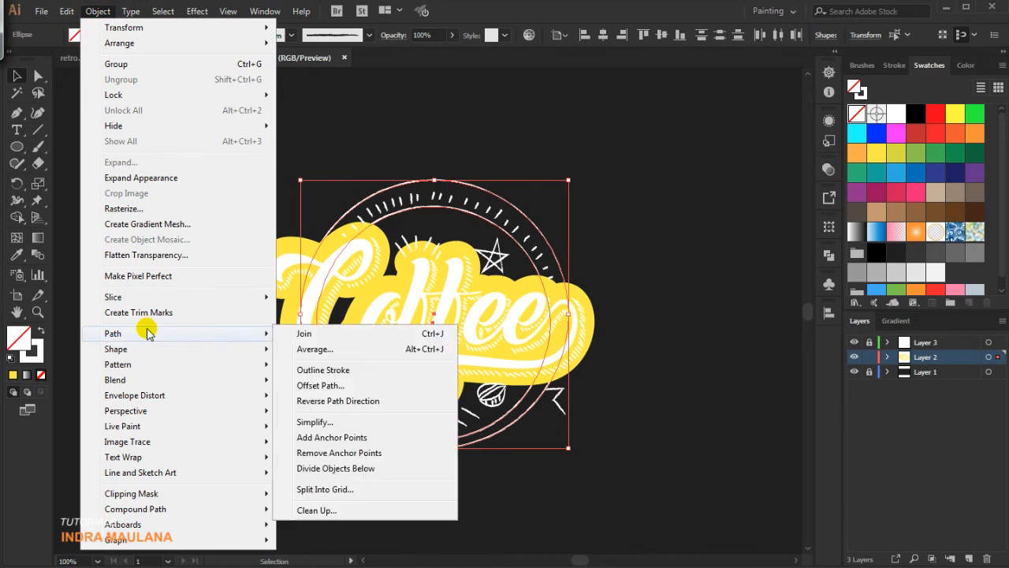
{"action": "left_click", "coordinate": [334, 371]}
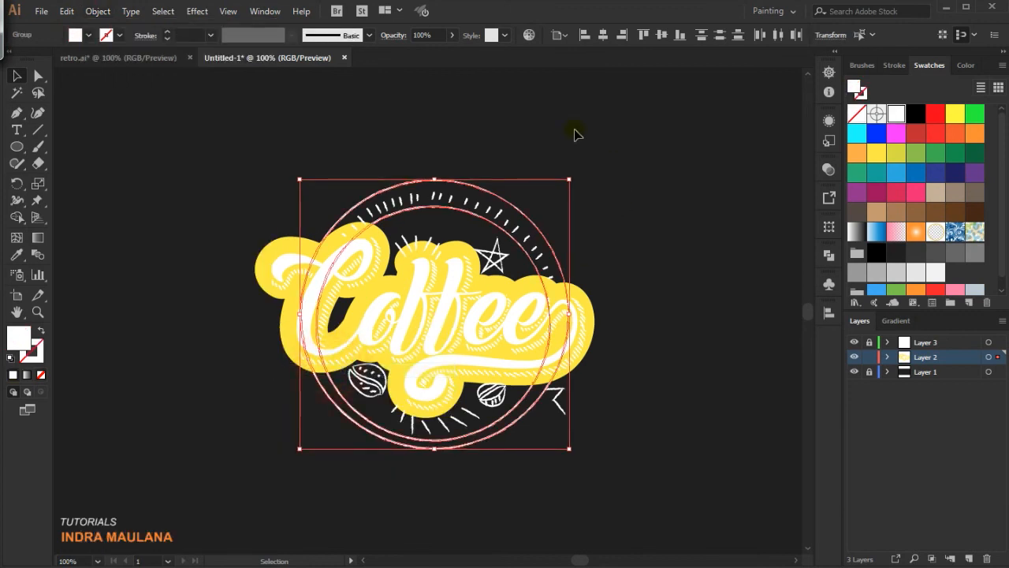
Step: Combine the two outlined circles into one compound path
{"action": "left_click", "coordinate": [96, 14]}
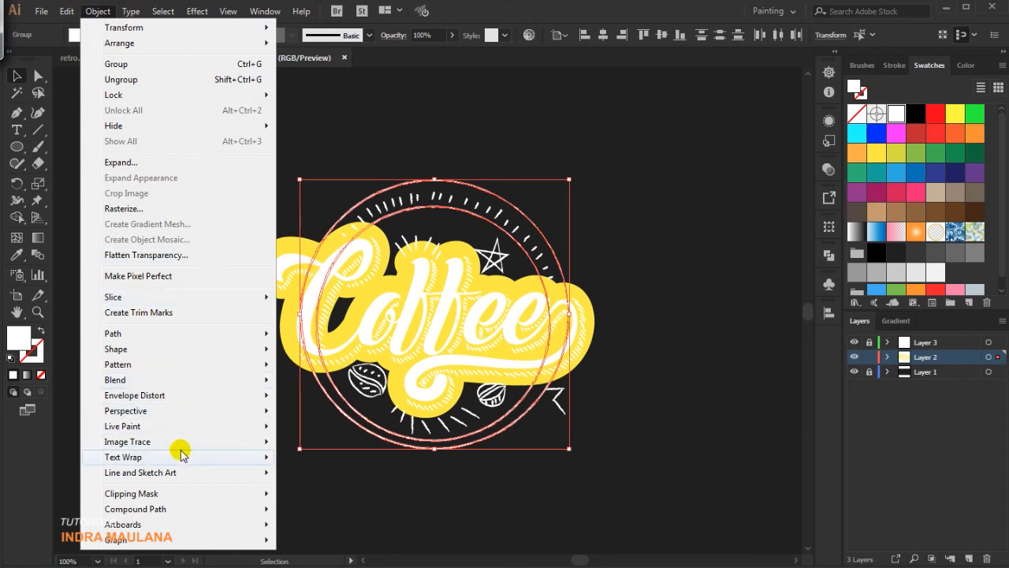
{"action": "mouse_move", "coordinate": [248, 516]}
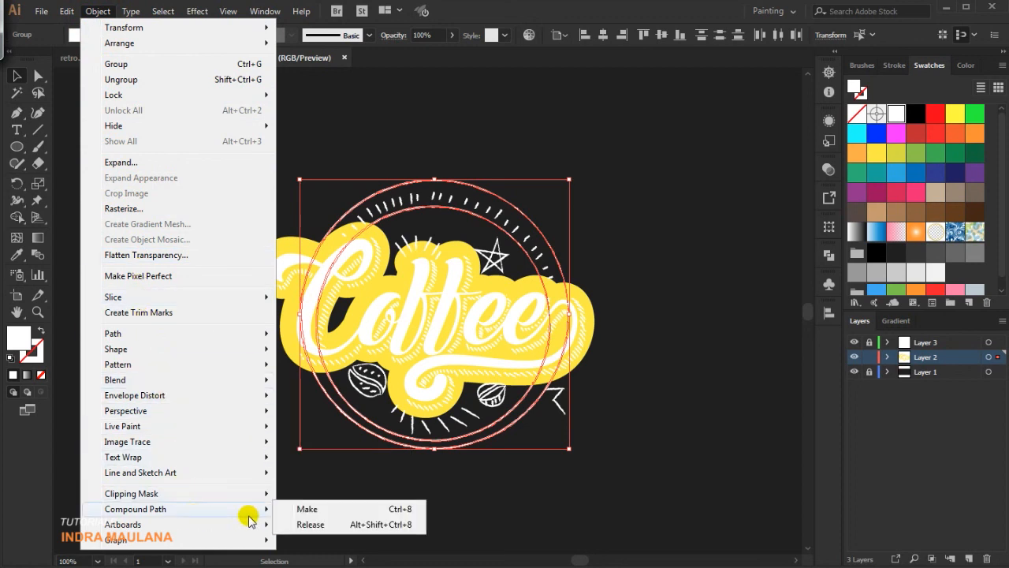
{"action": "left_click", "coordinate": [357, 509]}
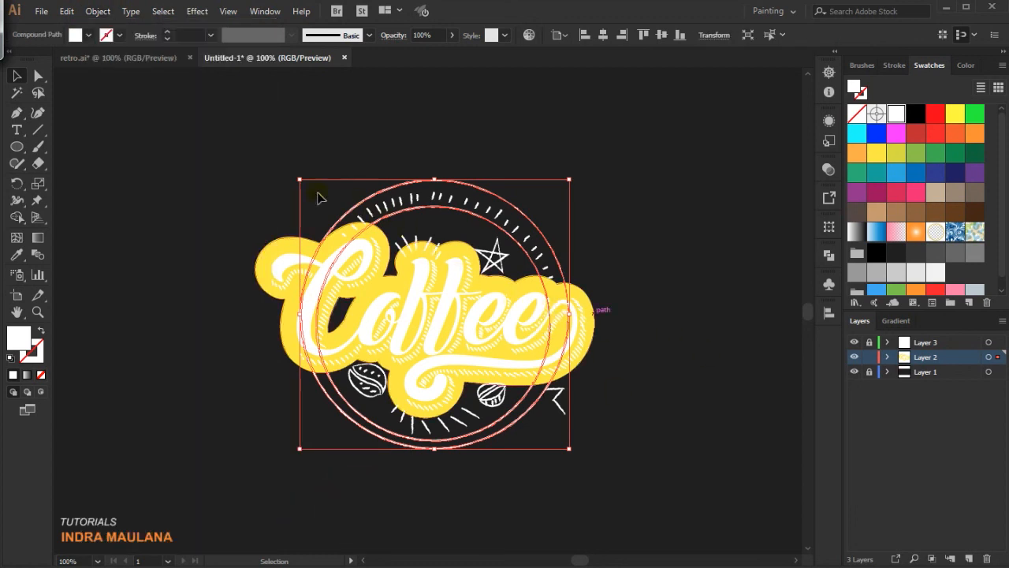
Step: Add the yellow offset shape to the selection, subtract it from the circles with Minus Front, and deselect the result
{"action": "left_click", "coordinate": [268, 257], "text": "shift"}
{"action": "left_click_drag", "start_coordinate": [268, 256], "coordinate": [182, 319]}
{"action": "key", "text": "ctrl+z"}
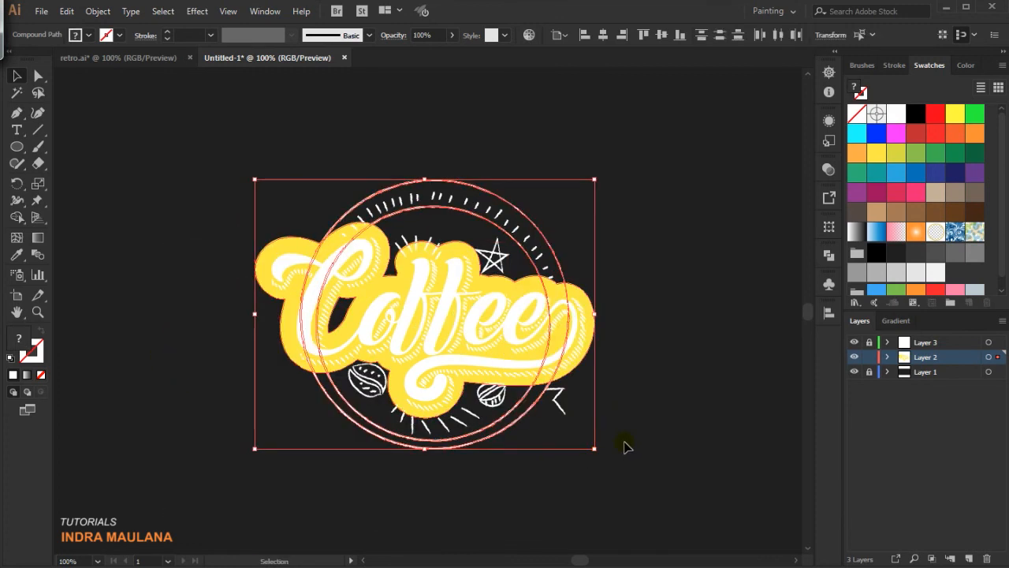
{"action": "left_click", "coordinate": [829, 256]}
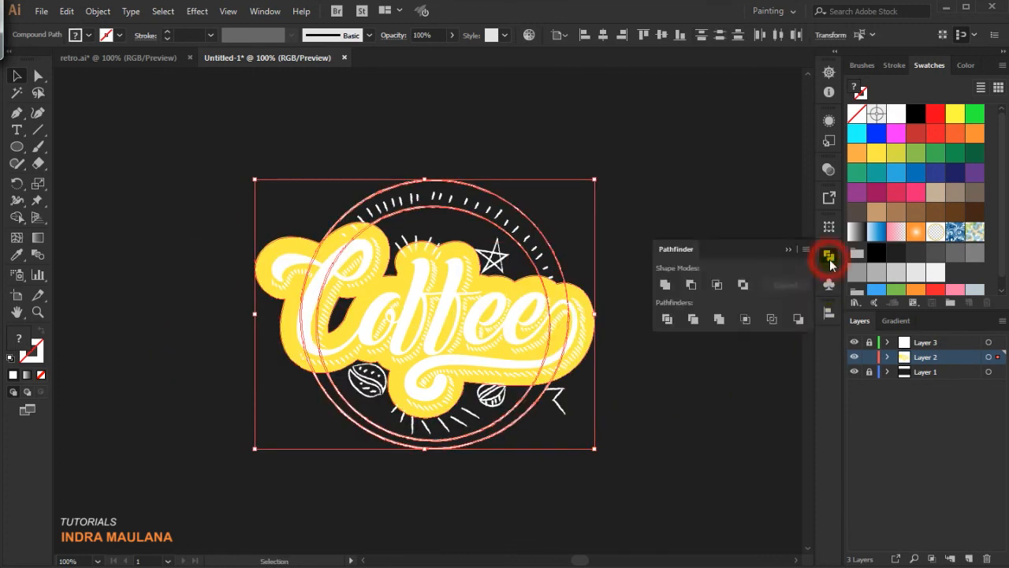
{"action": "left_click", "coordinate": [689, 284]}
{"action": "left_click", "coordinate": [789, 250]}
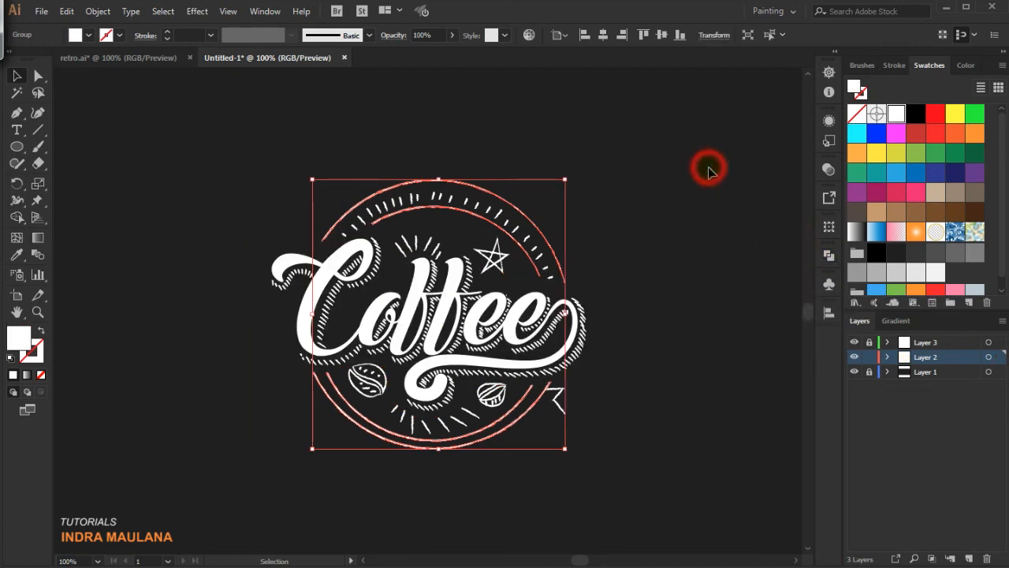
{"action": "left_click", "coordinate": [710, 167]}
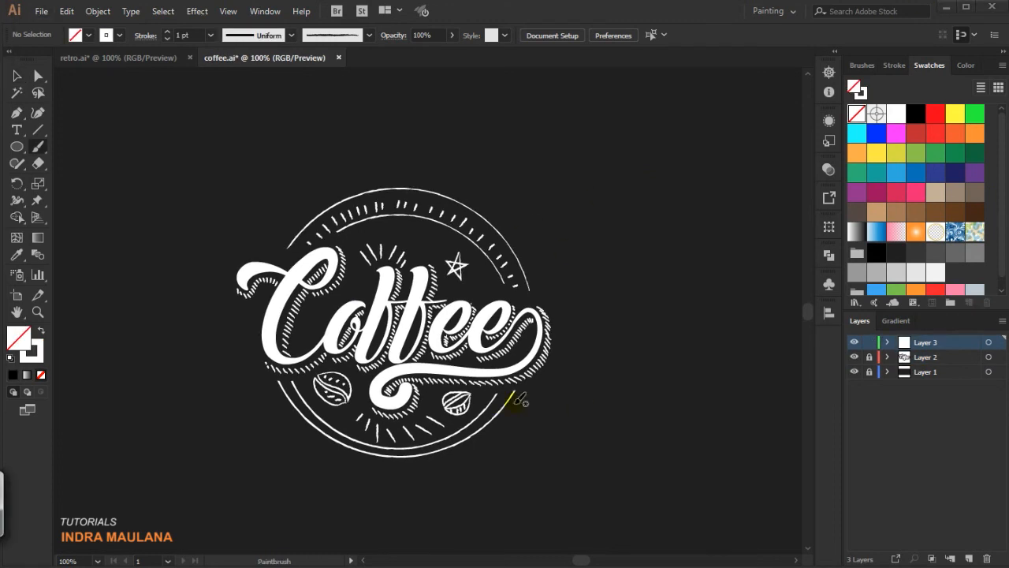
Step: Paint ornament outlines around the circle: a notched ribbon tail at its lower right, a rounded shape behind the C, and a forked tail at its upper right
{"action": "left_click_drag", "start_coordinate": [508, 406], "coordinate": [471, 443]}
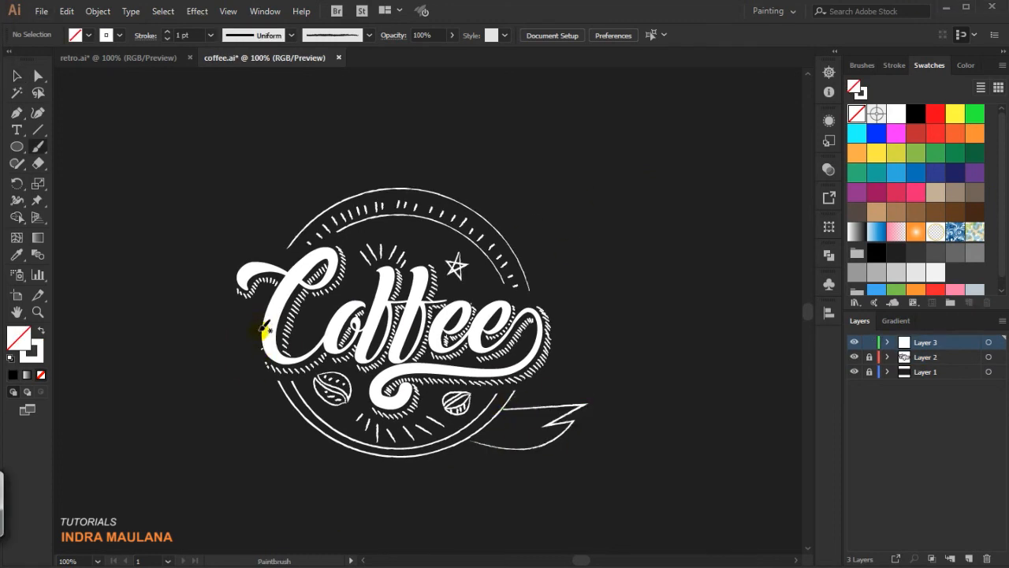
{"action": "left_click_drag", "start_coordinate": [266, 281], "coordinate": [225, 333]}
{"action": "mouse_move", "coordinate": [483, 214]}
{"action": "left_mouse_down"}
{"action": "mouse_move", "coordinate": [539, 156]}
{"action": "mouse_move", "coordinate": [536, 199]}
{"action": "mouse_move", "coordinate": [510, 248]}
{"action": "left_mouse_up"}
{"action": "key", "text": "ctrl+z"}
{"action": "key", "text": "Return"}
{"action": "key", "text": "Escape"}
Step: Paint short hatching strokes inside the lower-right ribbon tail and the upper-right forked tail
{"action": "left_click_drag", "start_coordinate": [528, 420], "coordinate": [517, 439]}
{"action": "left_click_drag", "start_coordinate": [519, 419], "coordinate": [508, 438]}
{"action": "left_click_drag", "start_coordinate": [512, 419], "coordinate": [500, 437]}
{"action": "left_click_drag", "start_coordinate": [504, 421], "coordinate": [492, 433]}
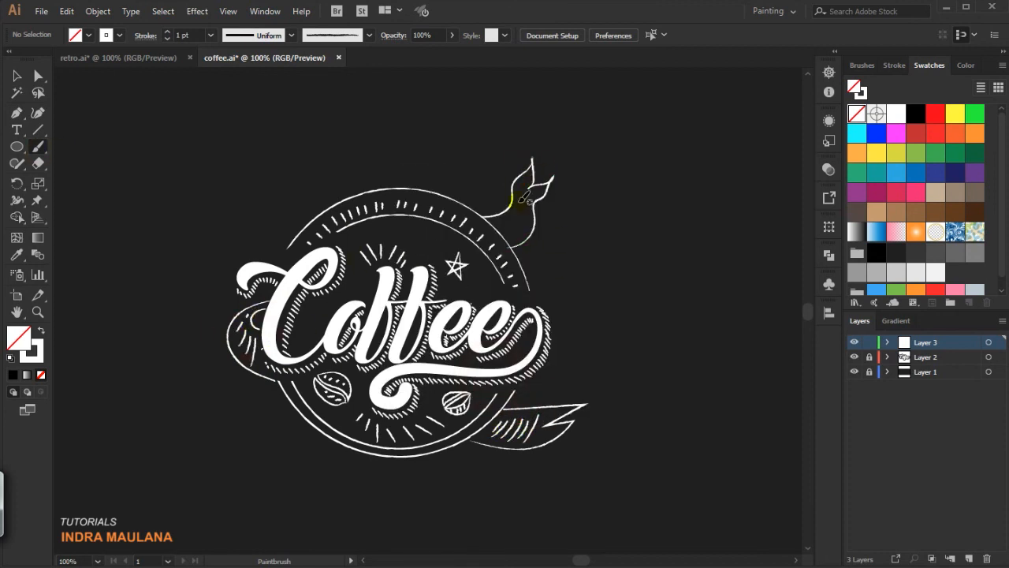
{"action": "left_click_drag", "start_coordinate": [517, 197], "coordinate": [526, 206]}
{"action": "left_click_drag", "start_coordinate": [521, 188], "coordinate": [528, 195]}
Step: Paint a small flower right of the circle and small bubbles inside the C and above the lower-right ribbon
{"action": "key", "text": "space"}
{"action": "left_click_drag", "start_coordinate": [548, 277], "coordinate": [552, 276]}
{"action": "left_click_drag", "start_coordinate": [315, 309], "coordinate": [314, 312]}
{"action": "left_click_drag", "start_coordinate": [530, 390], "coordinate": [546, 391]}
{"action": "left_click", "coordinate": [539, 384]}
{"action": "left_click", "coordinate": [546, 377]}
{"action": "left_click", "coordinate": [558, 367]}
Step: Paint a scatter of small bubbles outside the circle's upper-left edge
{"action": "left_click_drag", "start_coordinate": [401, 173], "coordinate": [400, 174]}
{"action": "left_click", "coordinate": [374, 180]}
{"action": "left_click", "coordinate": [355, 169]}
{"action": "left_click", "coordinate": [269, 245]}
Step: Paint a second arc just inside the upper inner circle and fill the band between them with short hatching strokes
{"action": "key", "text": "ctrl+minus"}
{"action": "key", "text": "ctrl+equal"}
{"action": "mouse_move", "coordinate": [338, 240]}
{"action": "left_mouse_down"}
{"action": "mouse_move", "coordinate": [490, 281]}
{"action": "mouse_move", "coordinate": [494, 293]}
{"action": "left_mouse_up"}
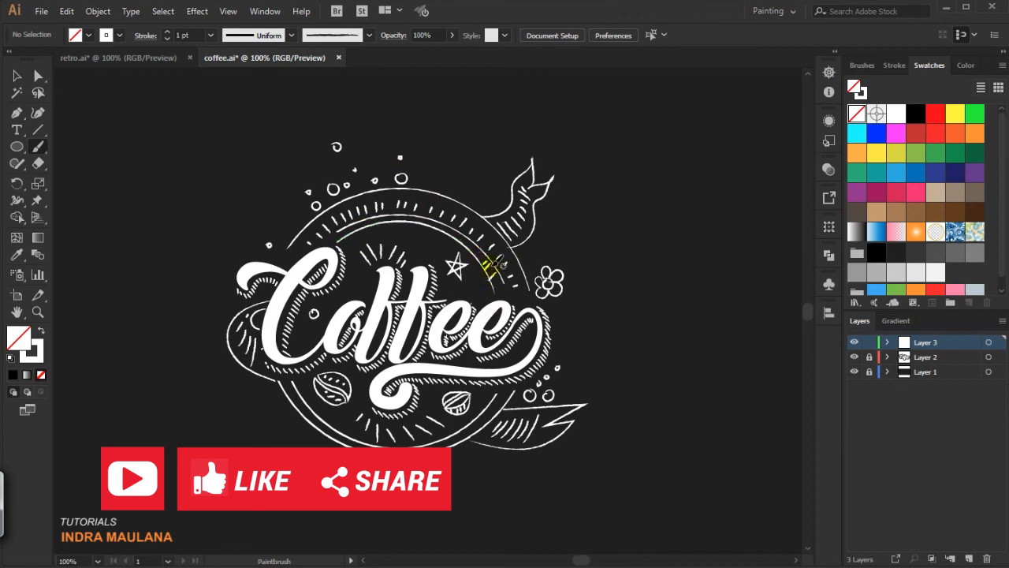
{"action": "key", "text": "ctrl+equal"}
{"action": "key", "text": "ctrl+equal"}
{"action": "mouse_move", "coordinate": [322, 126]}
{"action": "left_mouse_down"}
{"action": "mouse_move", "coordinate": [308, 139]}
{"action": "mouse_move", "coordinate": [333, 134]}
{"action": "left_mouse_up"}
{"action": "left_click_drag", "start_coordinate": [366, 119], "coordinate": [357, 131]}
{"action": "mouse_move", "coordinate": [391, 120]}
{"action": "left_mouse_down"}
{"action": "mouse_move", "coordinate": [383, 131]}
{"action": "mouse_move", "coordinate": [407, 134]}
{"action": "left_mouse_up"}
{"action": "mouse_move", "coordinate": [441, 131]}
{"action": "left_mouse_down"}
{"action": "mouse_move", "coordinate": [432, 142]}
{"action": "mouse_move", "coordinate": [478, 164]}
{"action": "left_mouse_up"}
{"action": "mouse_move", "coordinate": [505, 162]}
{"action": "left_mouse_down"}
{"action": "mouse_move", "coordinate": [495, 171]}
{"action": "mouse_move", "coordinate": [507, 183]}
{"action": "left_mouse_up"}
{"action": "left_click_drag", "start_coordinate": [533, 188], "coordinate": [521, 198]}
{"action": "mouse_move", "coordinate": [547, 205]}
{"action": "left_mouse_down"}
{"action": "mouse_move", "coordinate": [537, 213]}
{"action": "mouse_move", "coordinate": [556, 241]}
{"action": "left_mouse_up"}
{"action": "key", "text": "ctrl+minus"}
{"action": "key", "text": "ctrl+minus"}
{"action": "key", "text": "ctrl+minus"}
{"action": "key", "text": "ctrl+equal"}
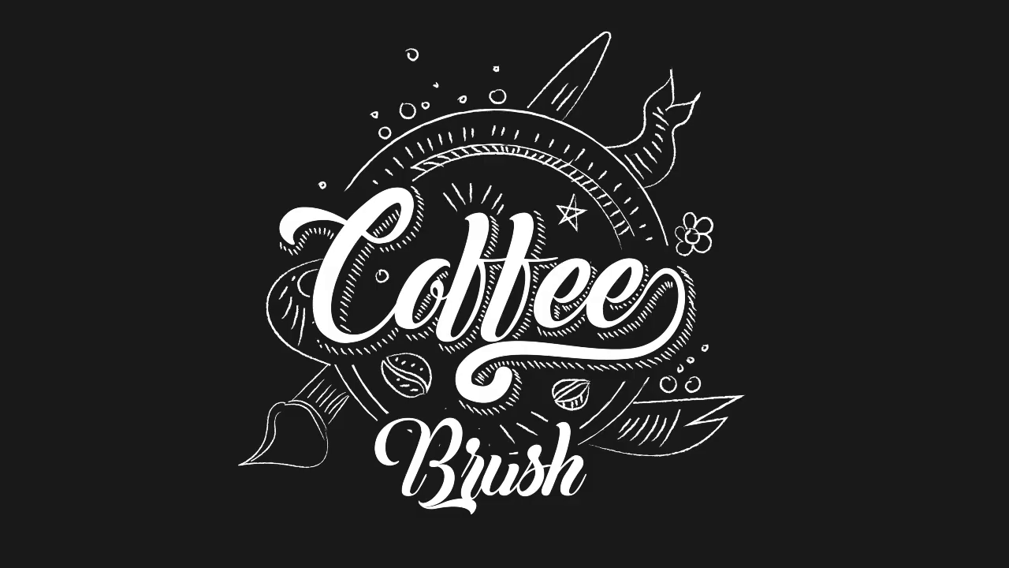